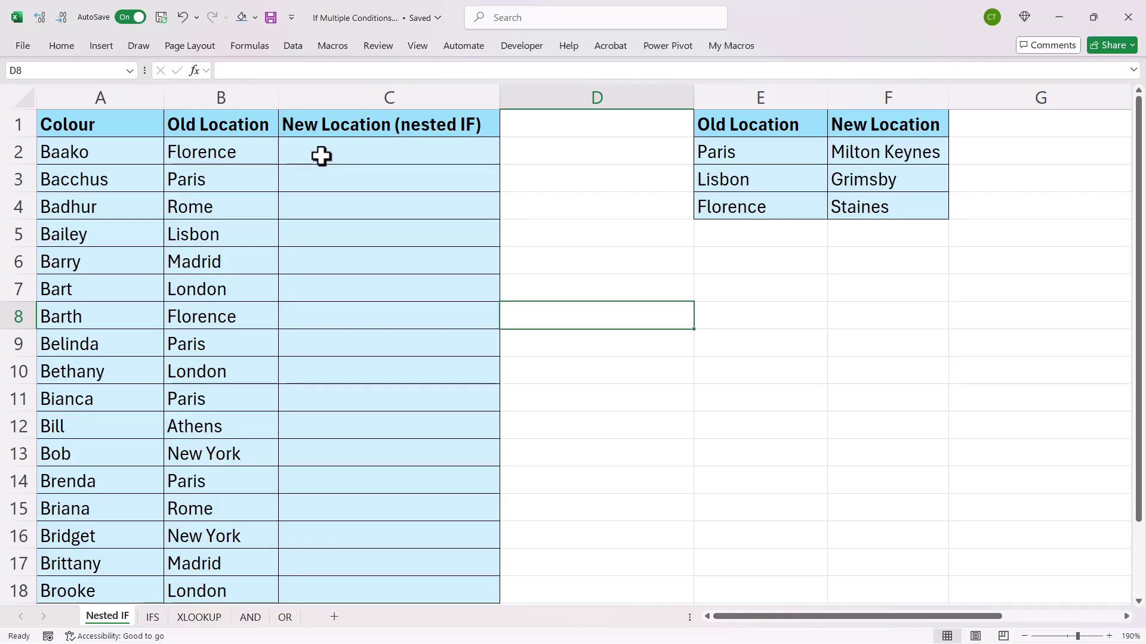
# In C2, start a nested IF returning Milton Keynes (F2) where B2:B18 equals Paris (E2).
pyautogui.moveTo(746, 152); pyautogui.dragTo(752, 206)
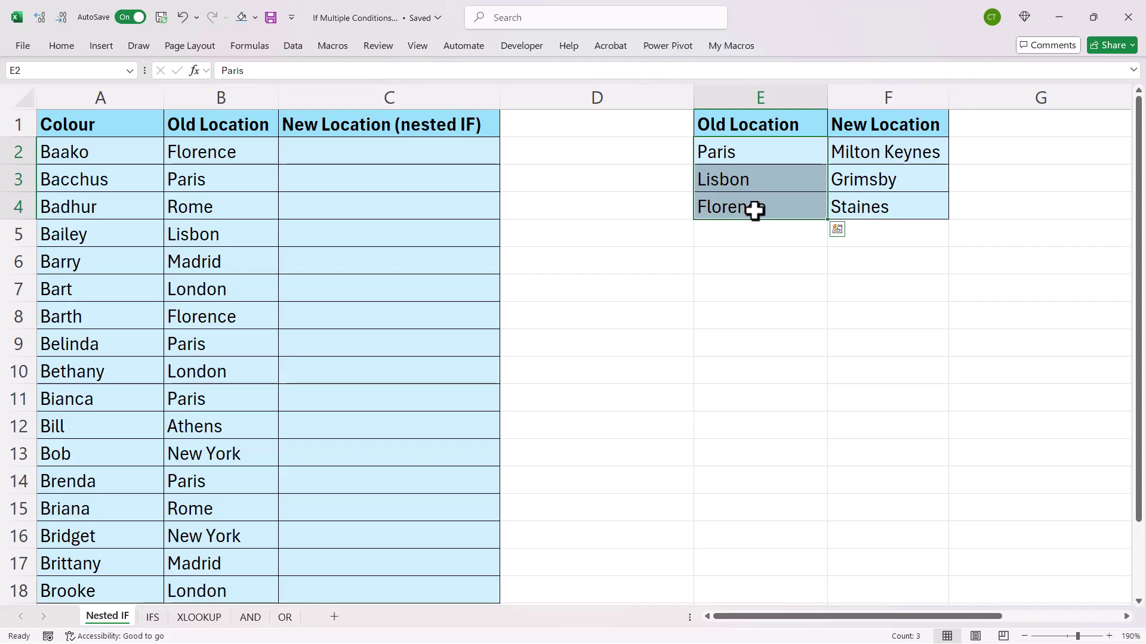
pyautogui.moveTo(890, 153); pyautogui.dragTo(877, 194)
pyautogui.click(375, 155)
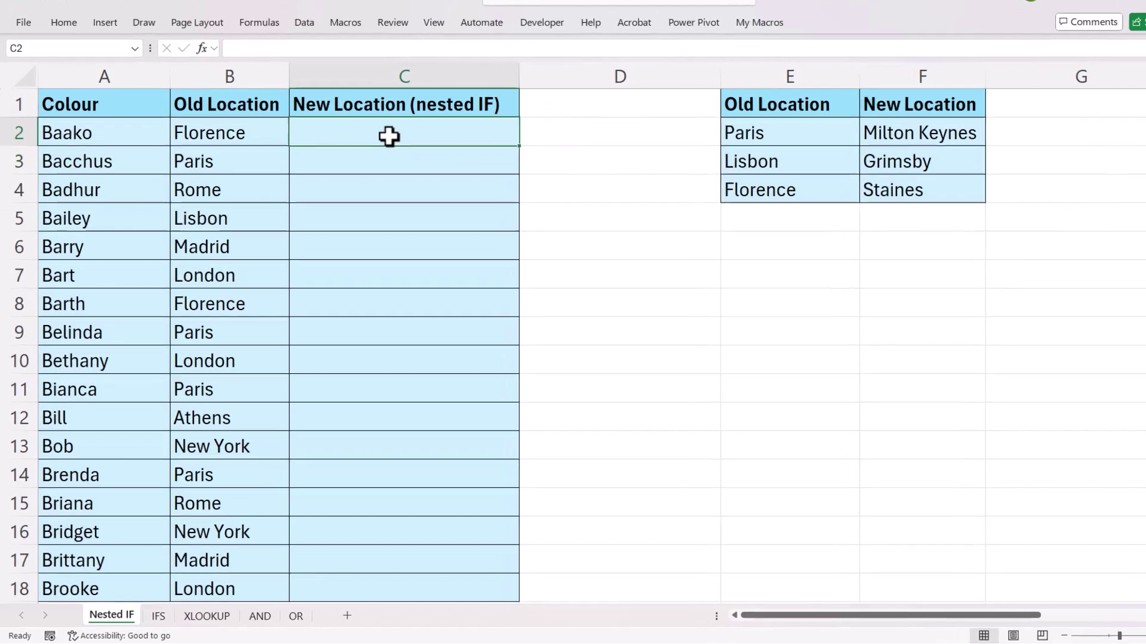
pyautogui.write('=')
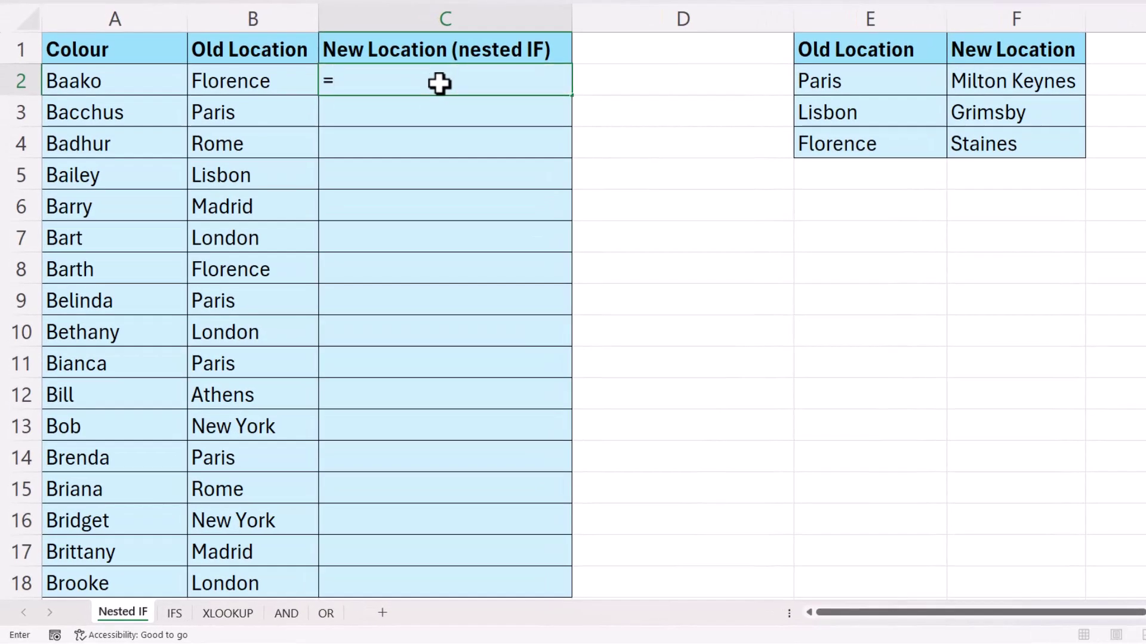
pyautogui.write('IF')
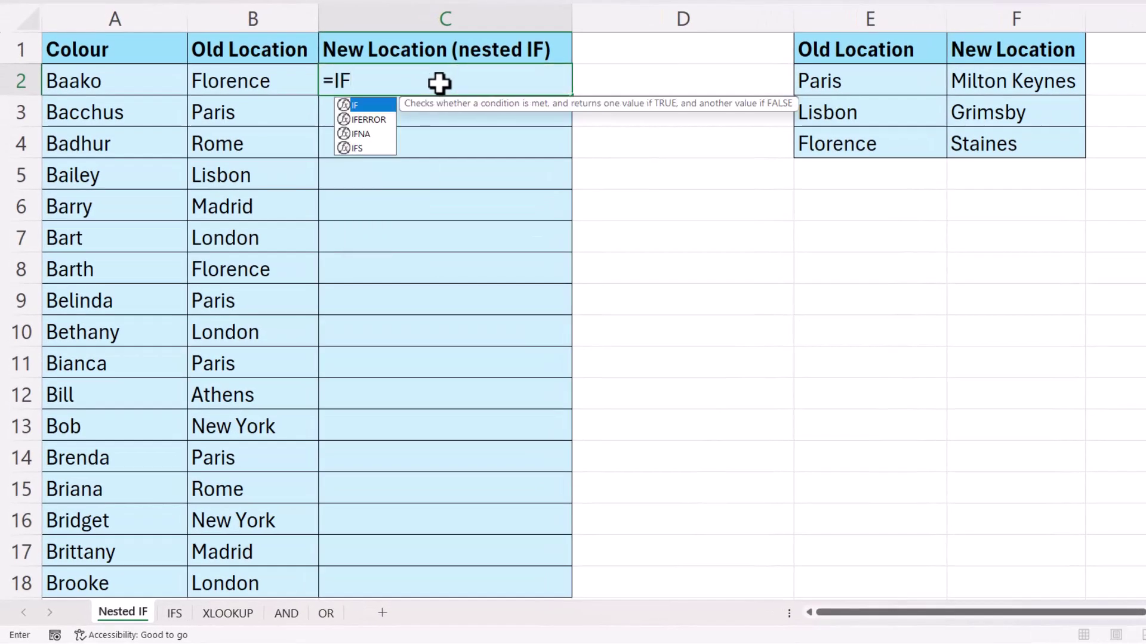
pyautogui.write('(')
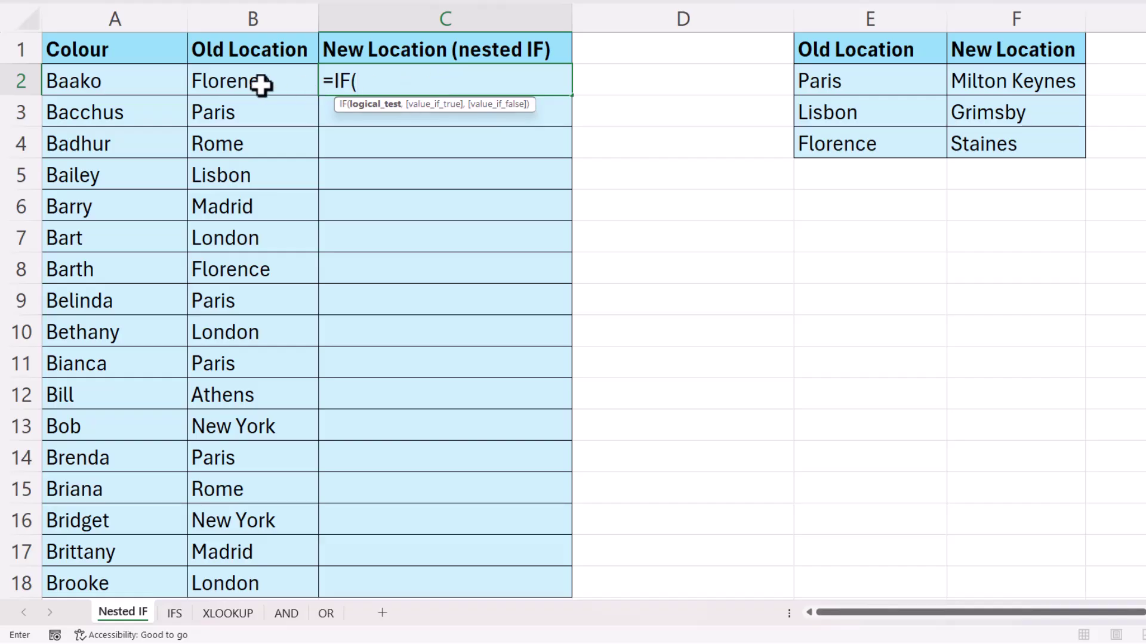
pyautogui.moveTo(261, 84); pyautogui.dragTo(230, 572)
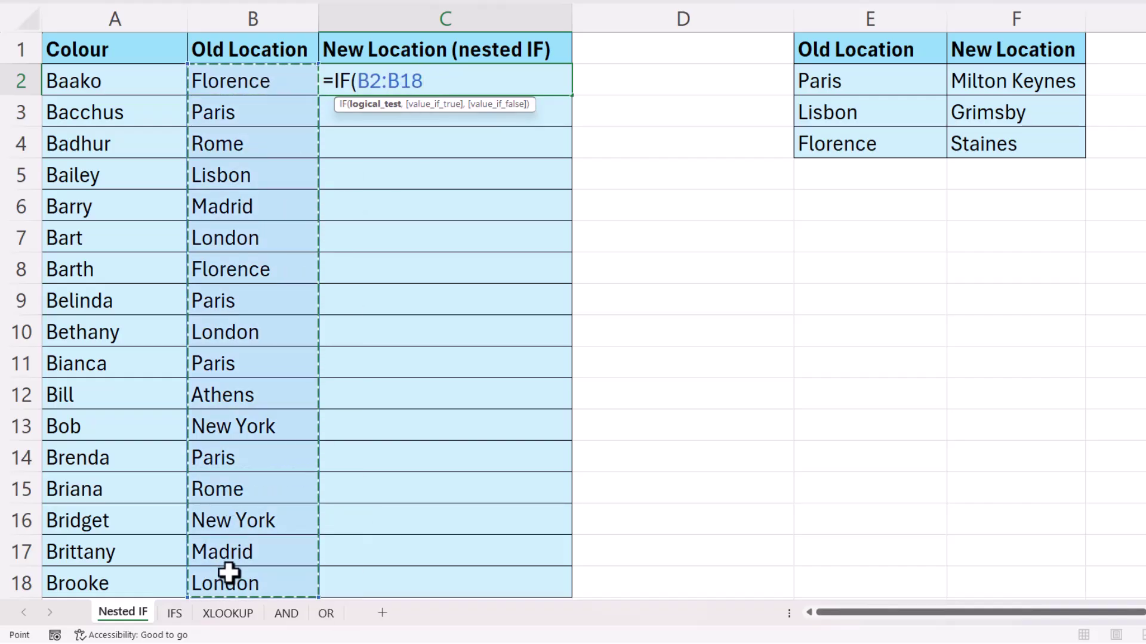
pyautogui.write('=')
pyautogui.click(831, 80)
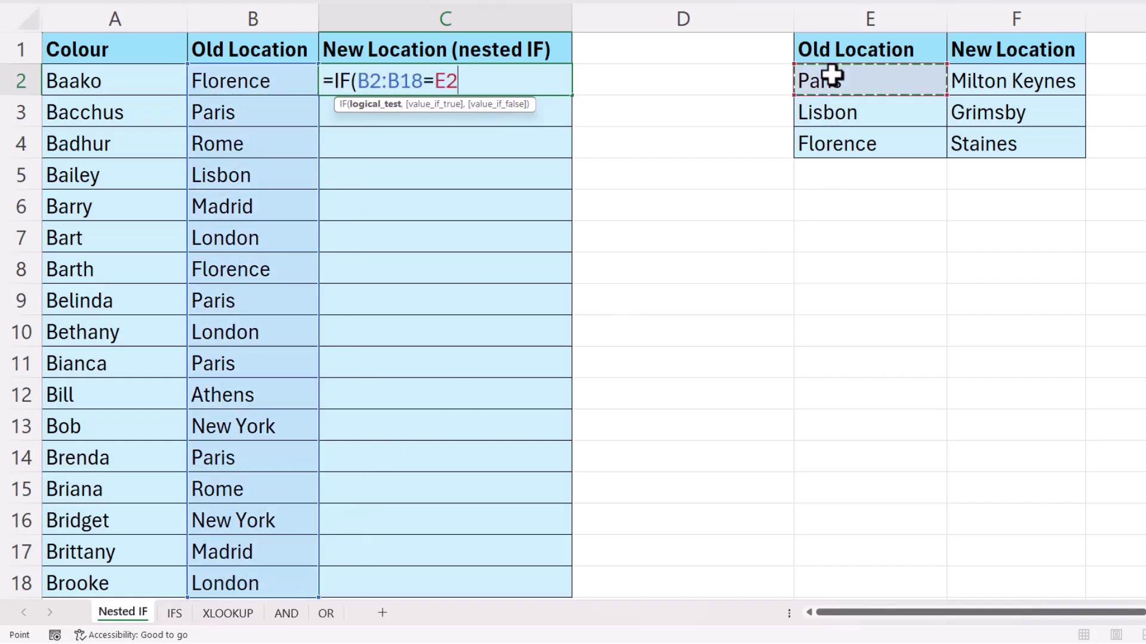
pyautogui.write(',')
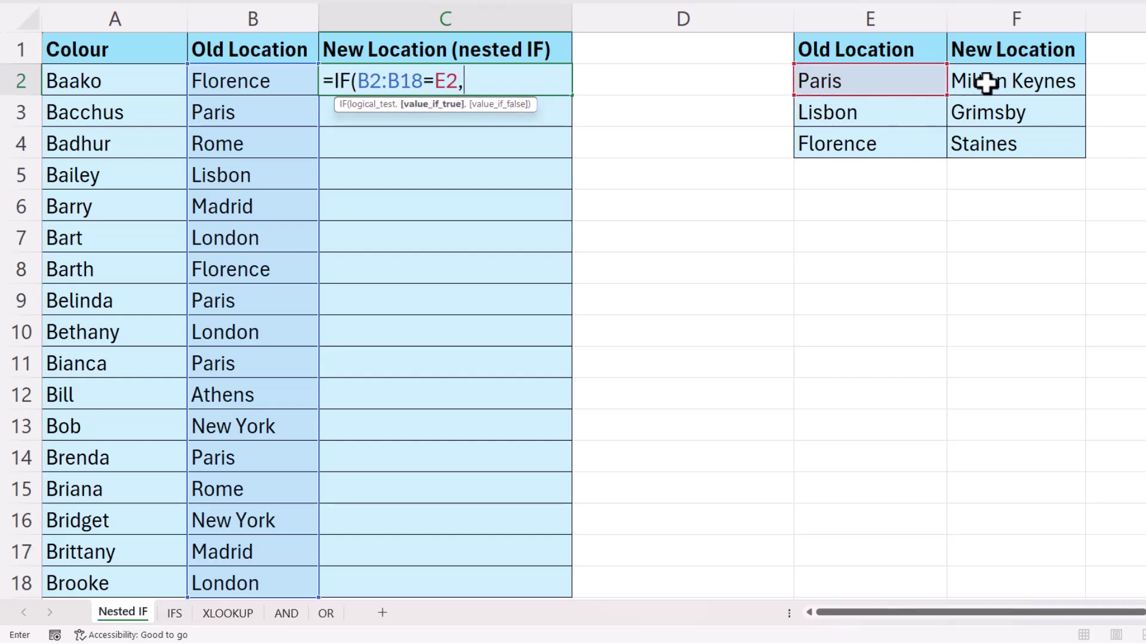
pyautogui.click(986, 83)
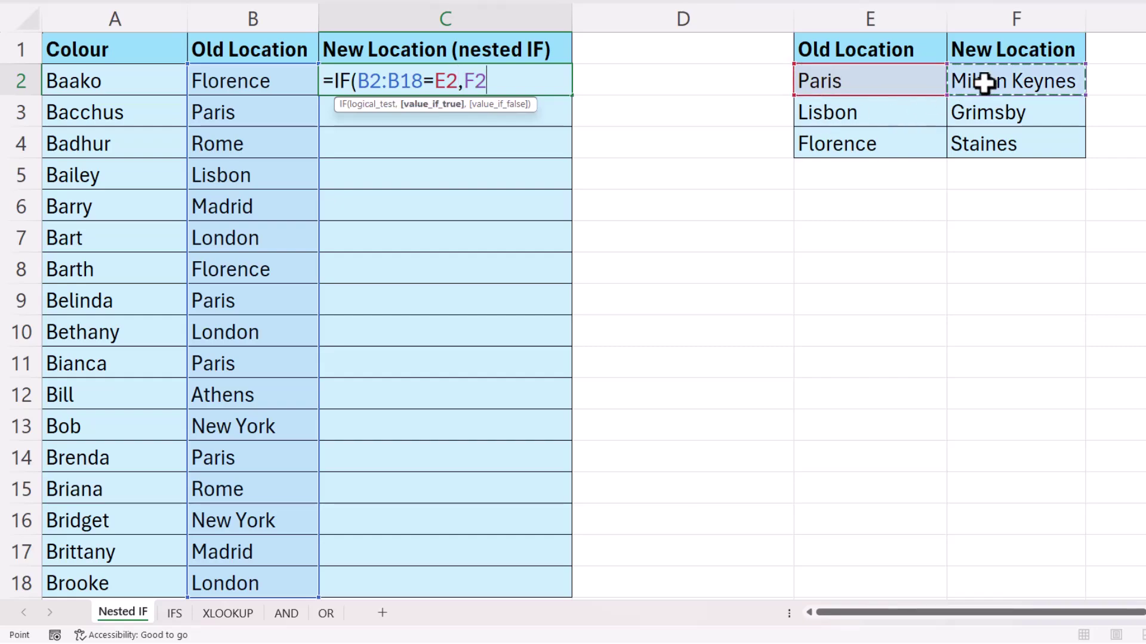
# Add a second IF returning Grimsby (F3) where B2:B18 equals Lisbon (E3).
pyautogui.write(',')
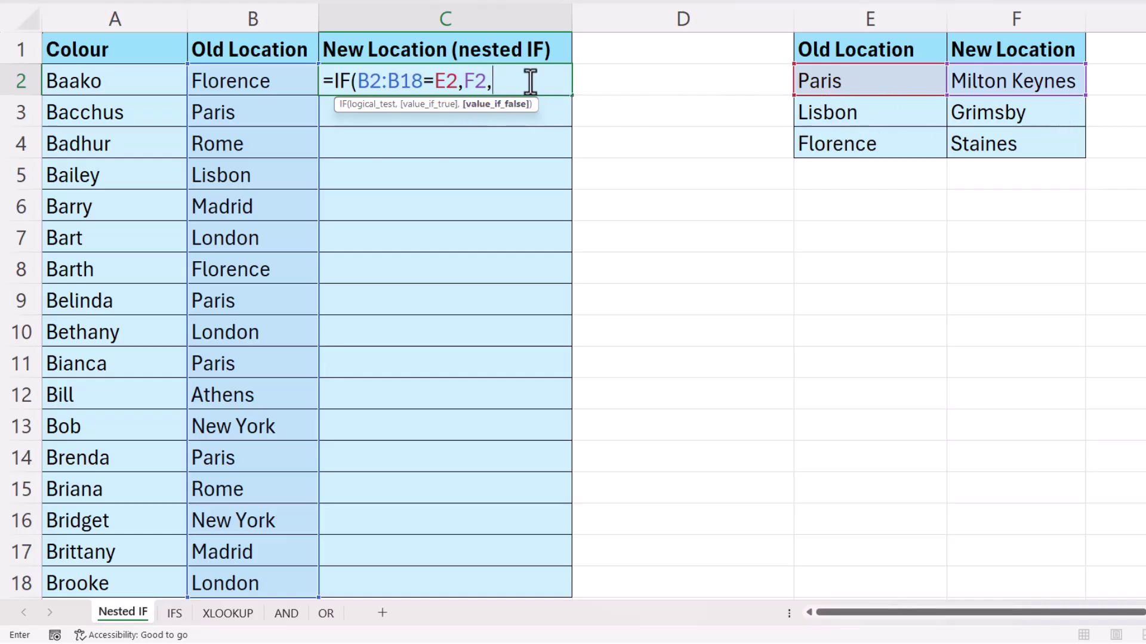
pyautogui.write('IF(')
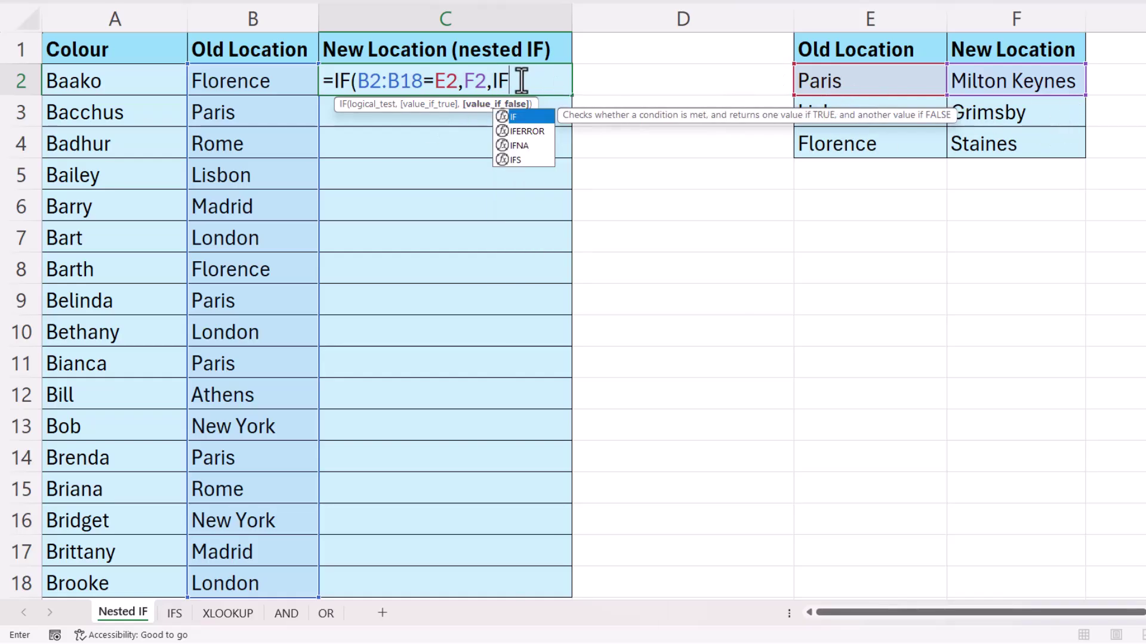
pyautogui.moveTo(199, 81); pyautogui.dragTo(231, 585)
pyautogui.write('=')
pyautogui.click(839, 108)
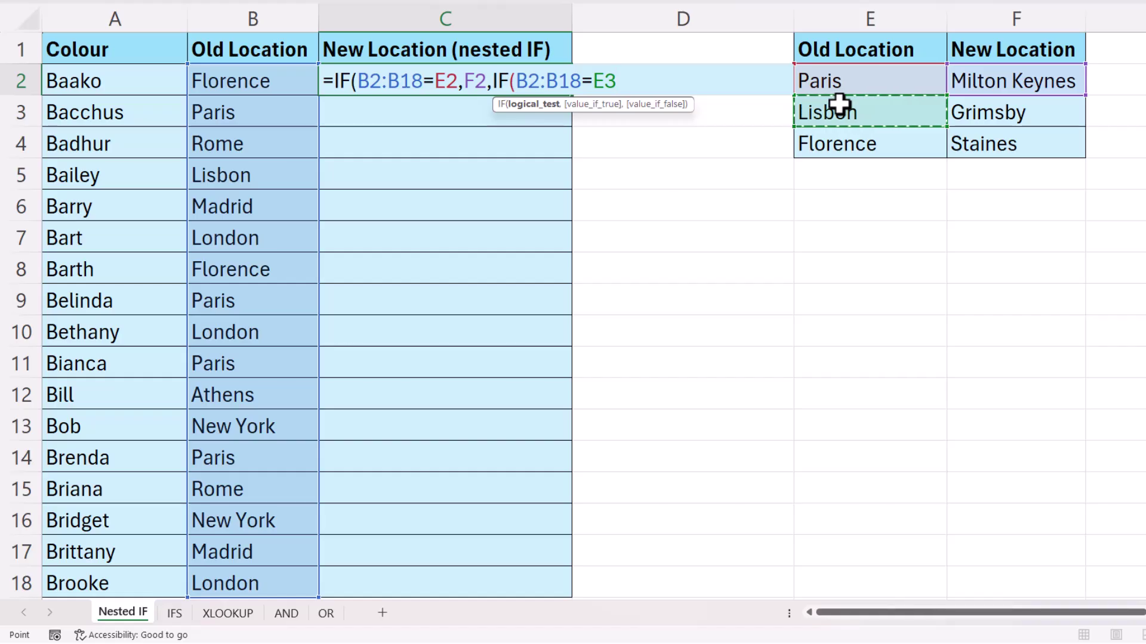
pyautogui.write(',')
pyautogui.click(987, 112)
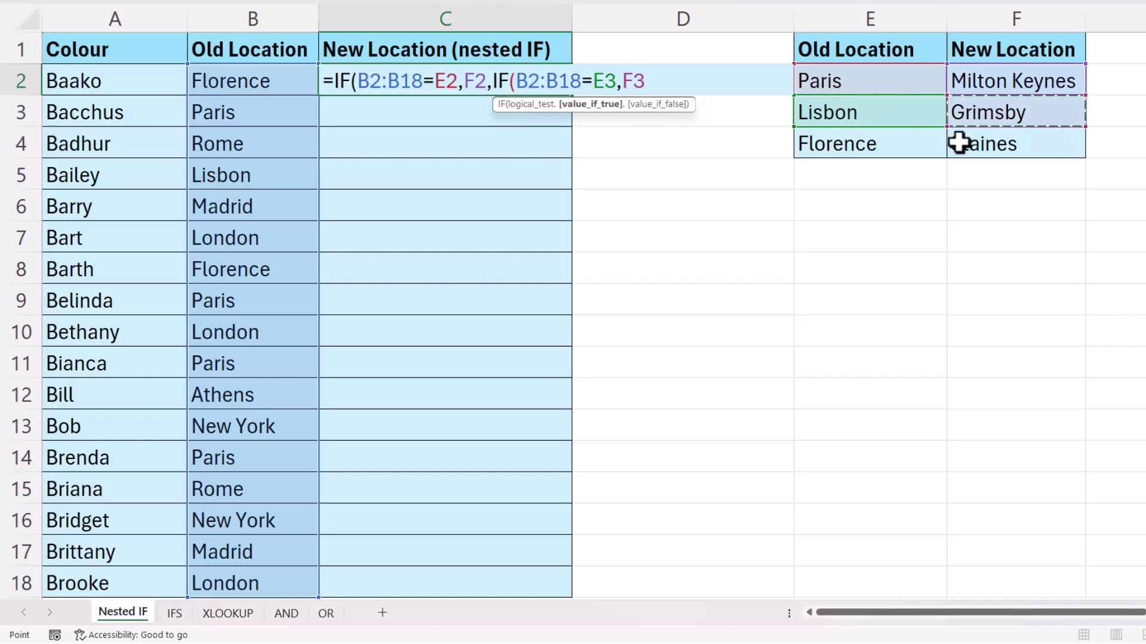
# Add a third IF mapping Florence (E4) to Staines (F4), falling back to B2:B18, and enter it.
pyautogui.write(',')
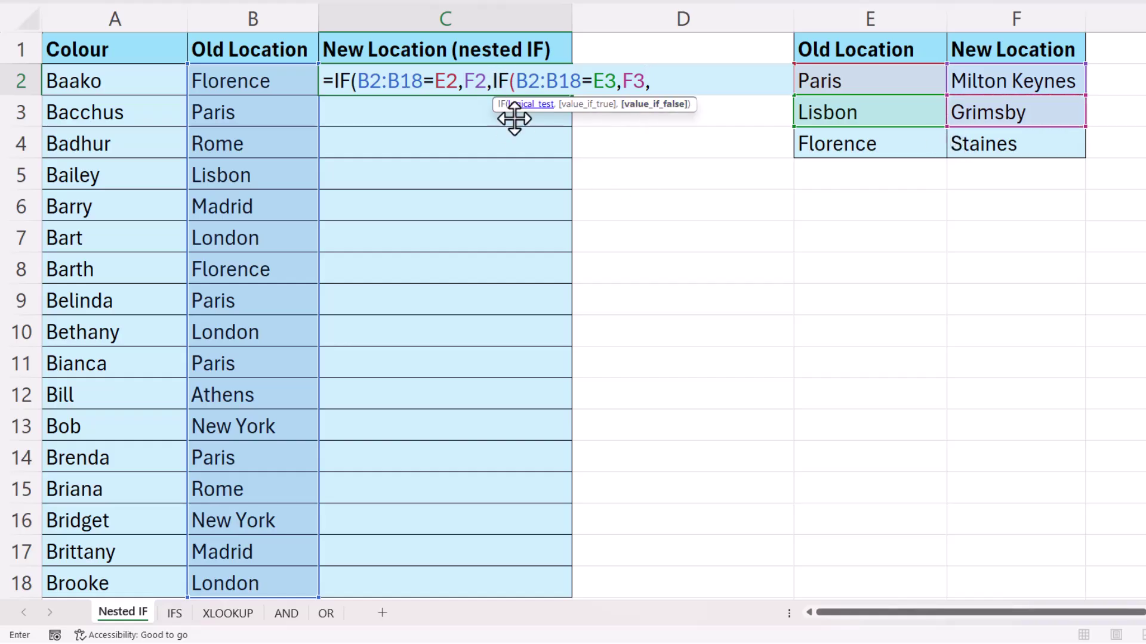
pyautogui.write('IF(')
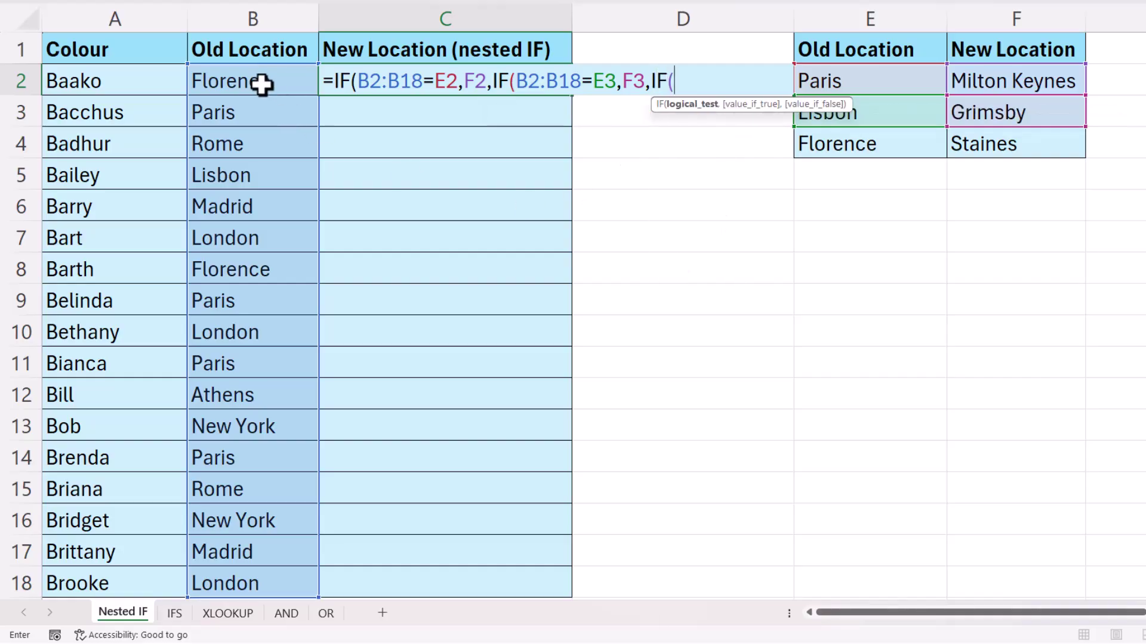
pyautogui.moveTo(260, 84); pyautogui.dragTo(244, 583)
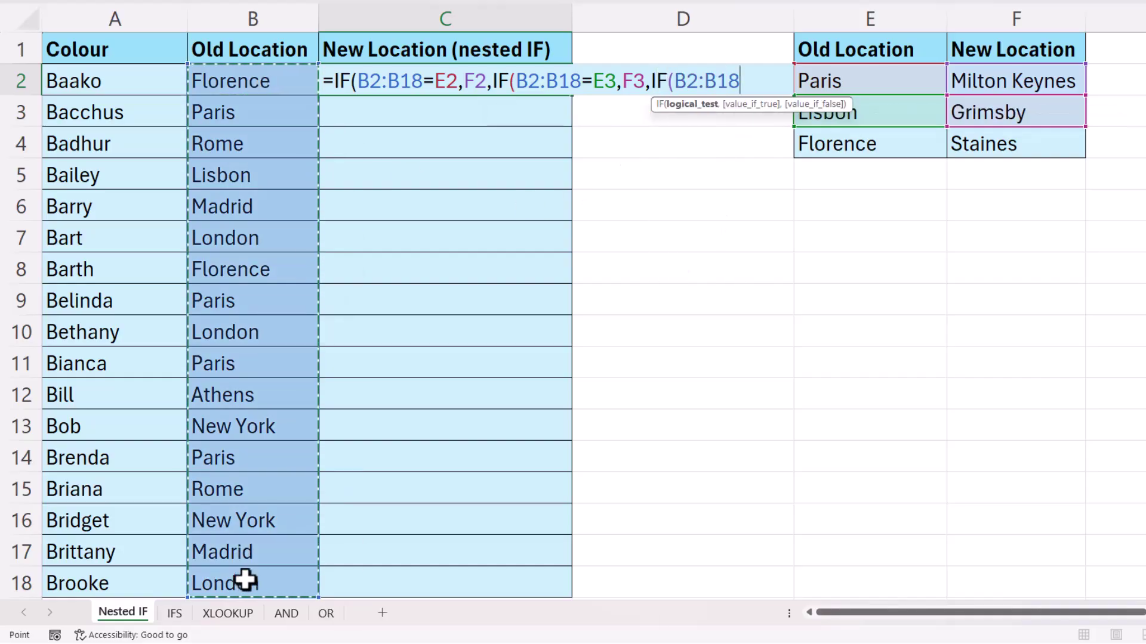
pyautogui.write('=')
pyautogui.click(843, 146)
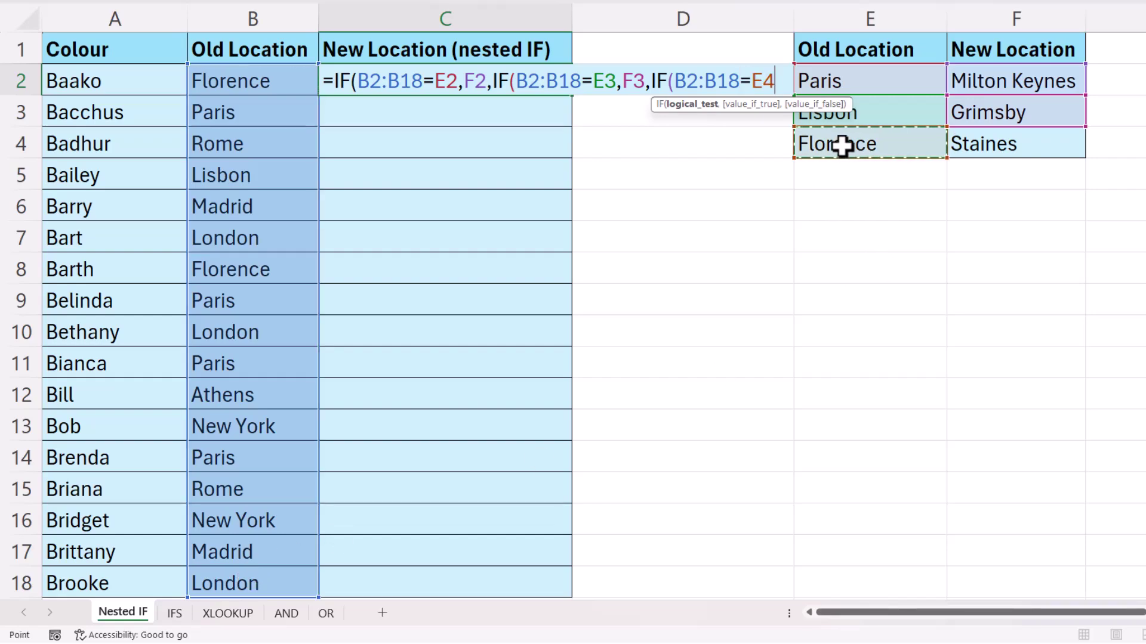
pyautogui.write(',')
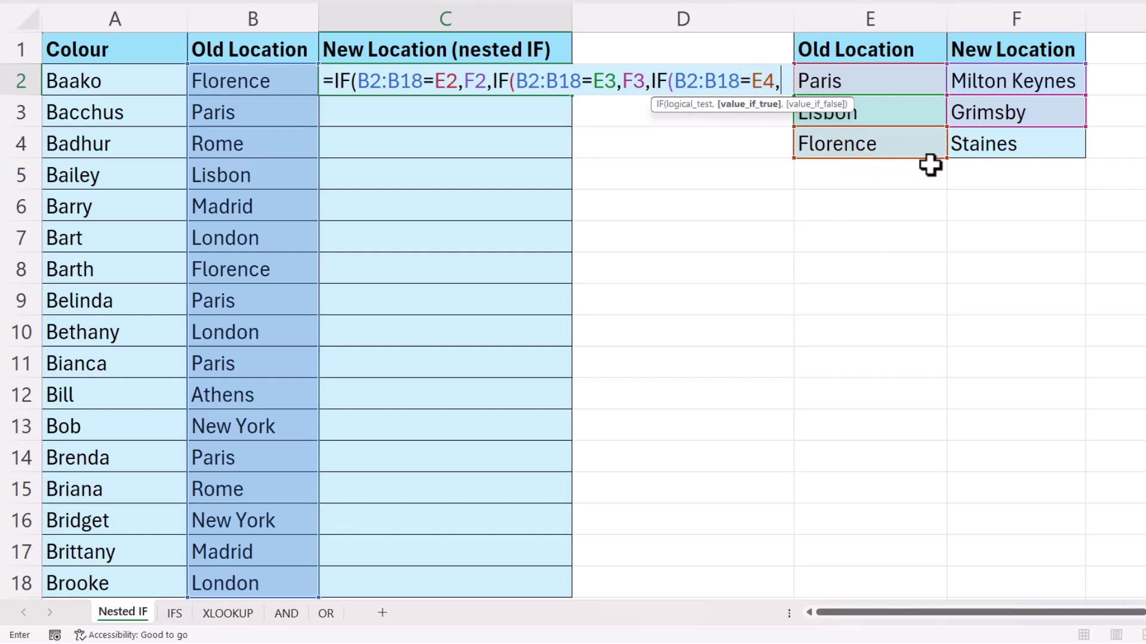
pyautogui.click(991, 149)
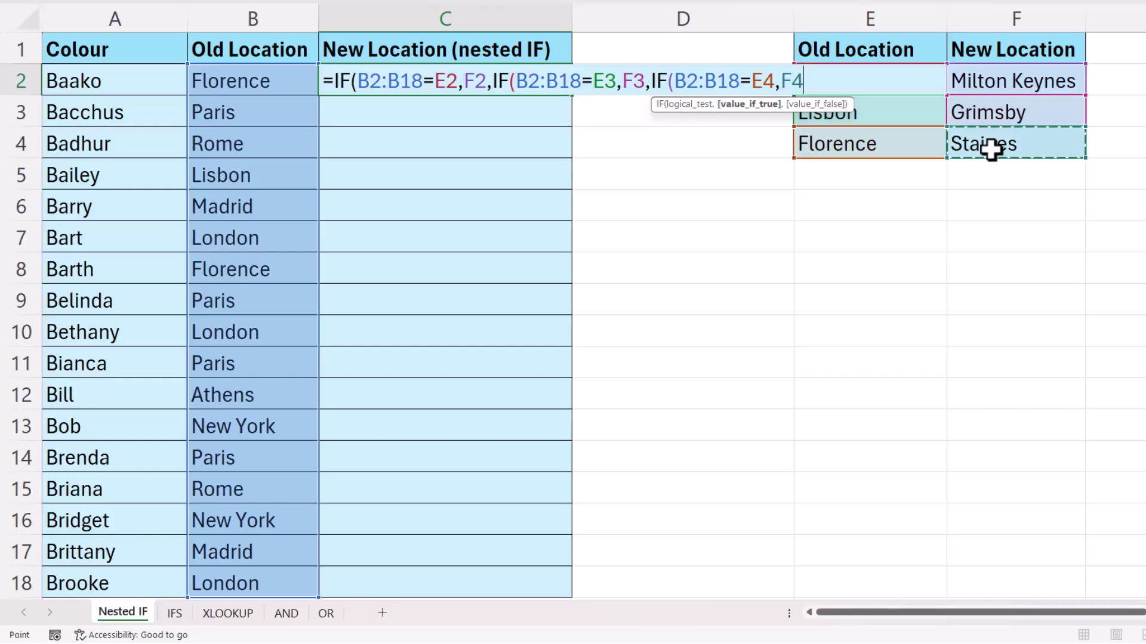
pyautogui.write(',')
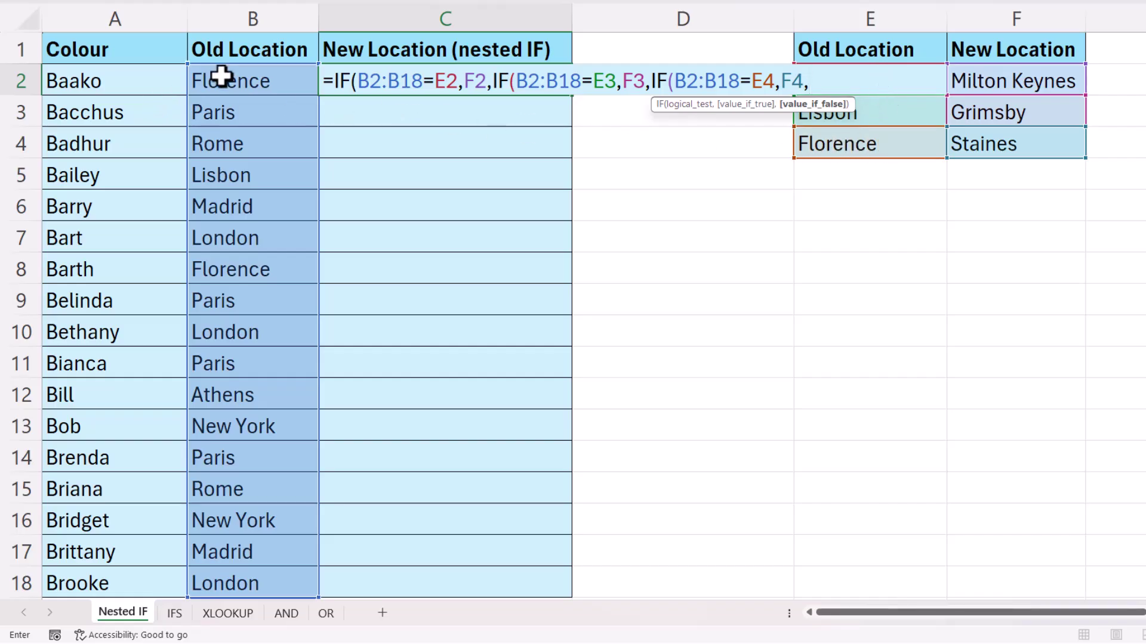
pyautogui.moveTo(258, 79); pyautogui.dragTo(245, 584)
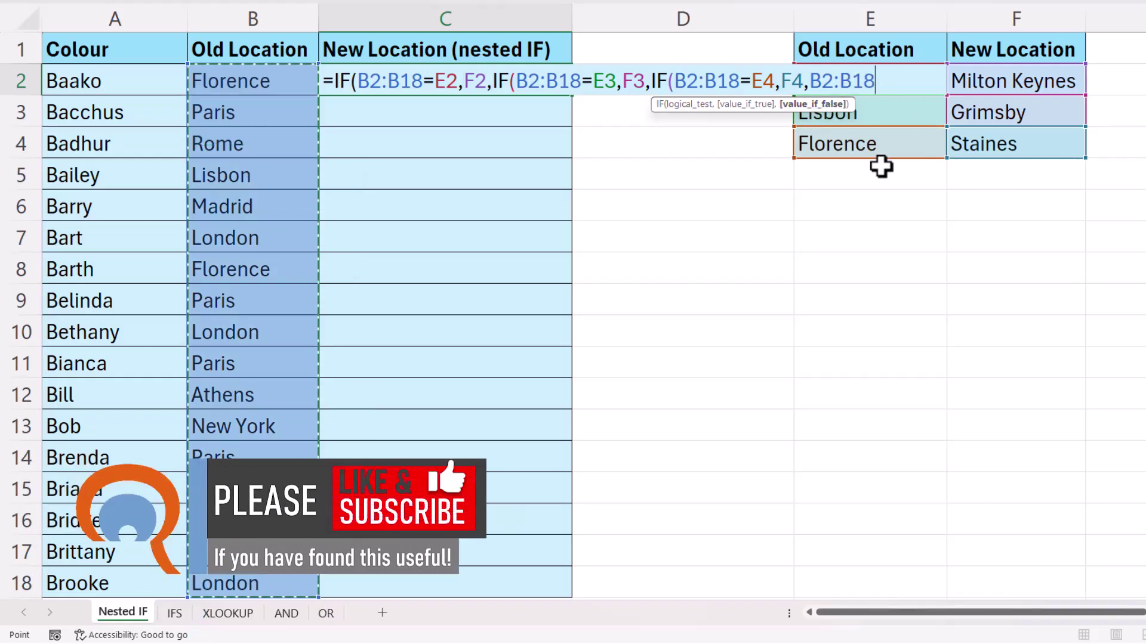
pyautogui.write(')')
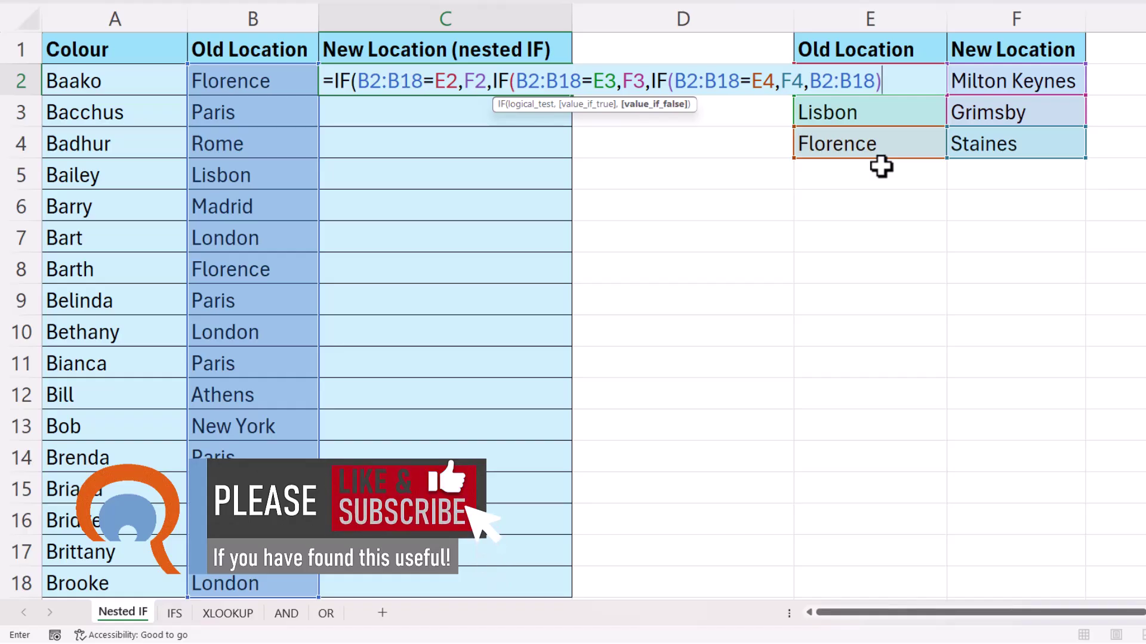
pyautogui.write(')')
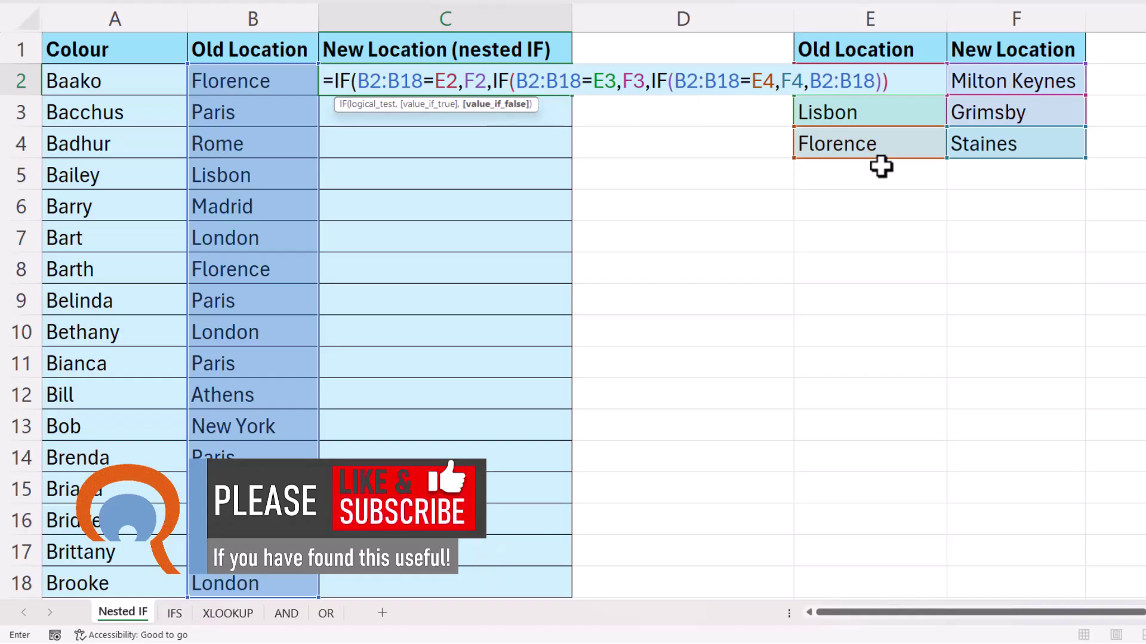
pyautogui.write(')')
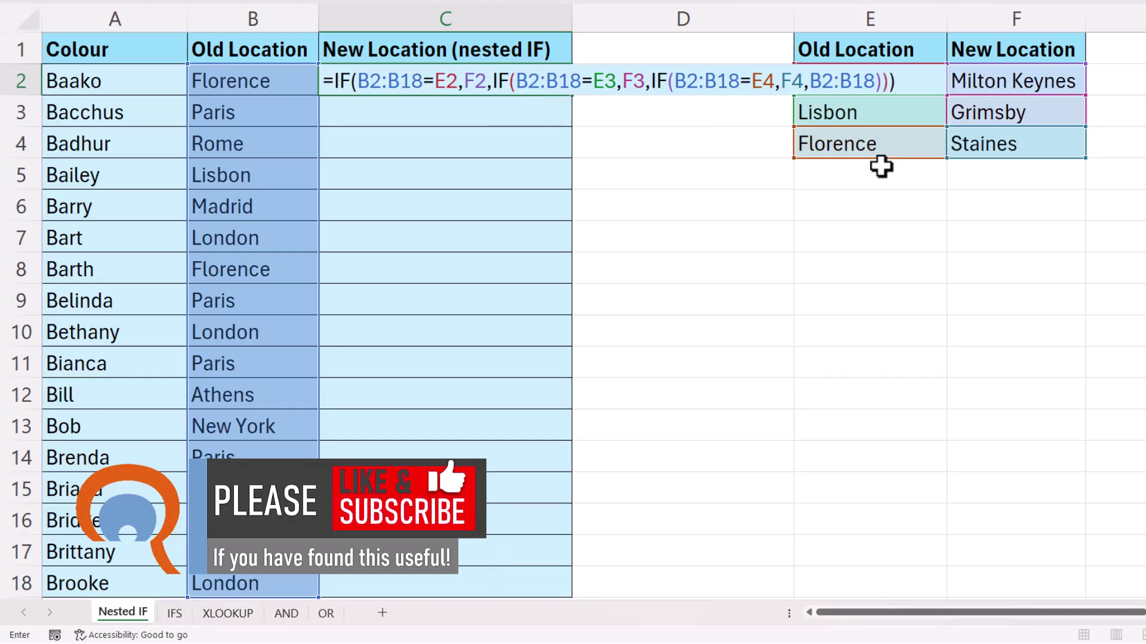
pyautogui.press('Return')
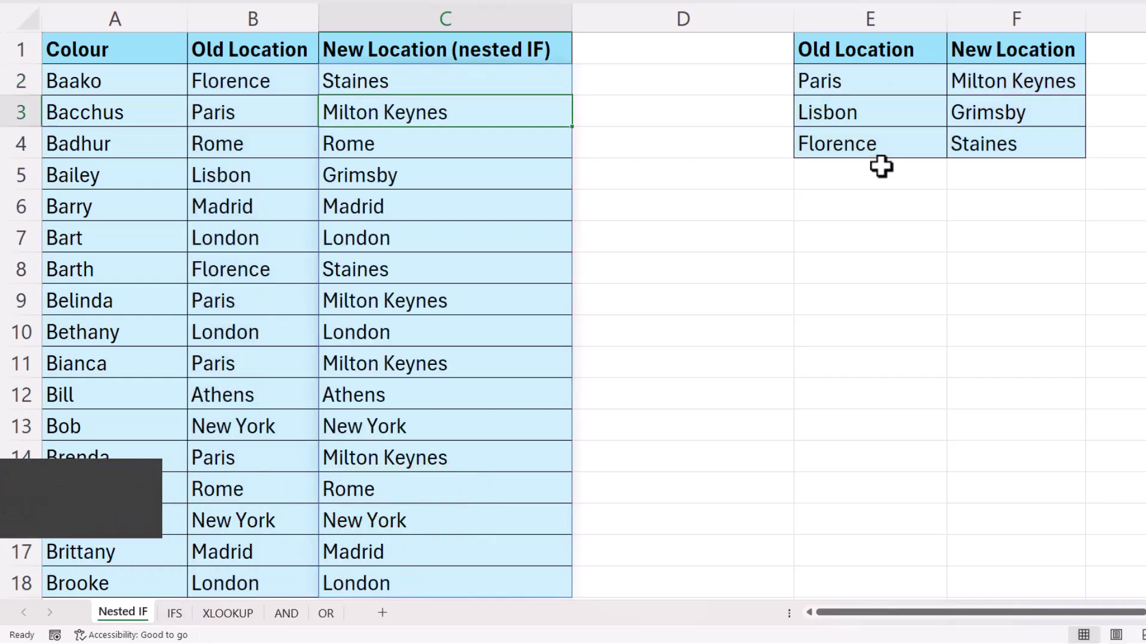
# On the IFS sheet, start =IFS in C2 with B2:B18=E2 returning F2 (Paris to Milton Keynes).
pyautogui.click(175, 613)
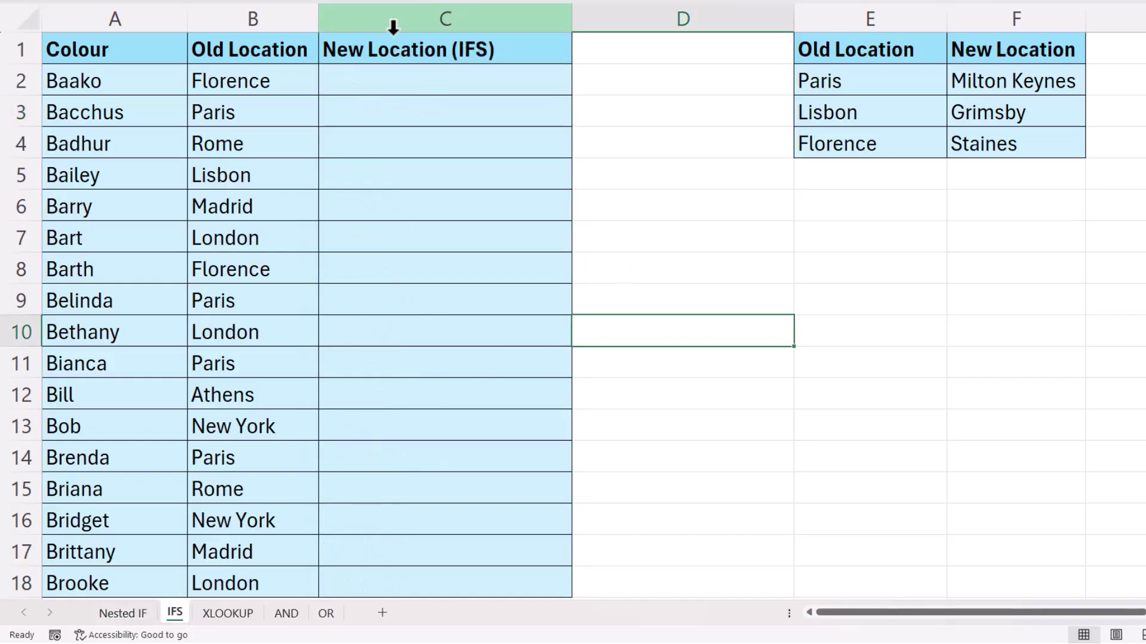
pyautogui.click(370, 84)
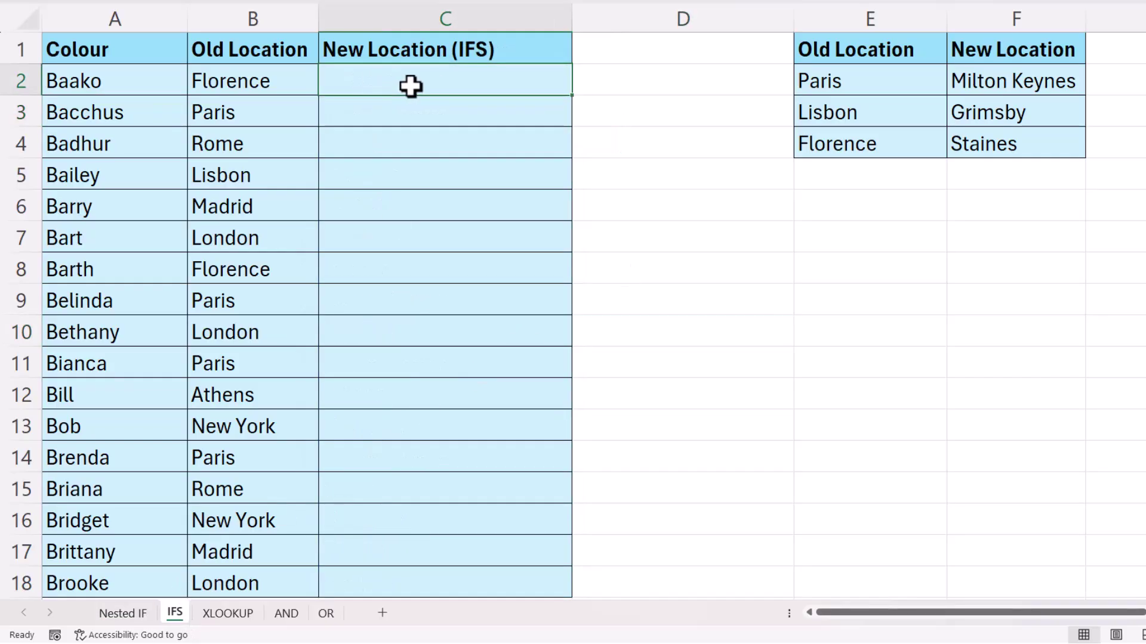
pyautogui.write('=IFS')
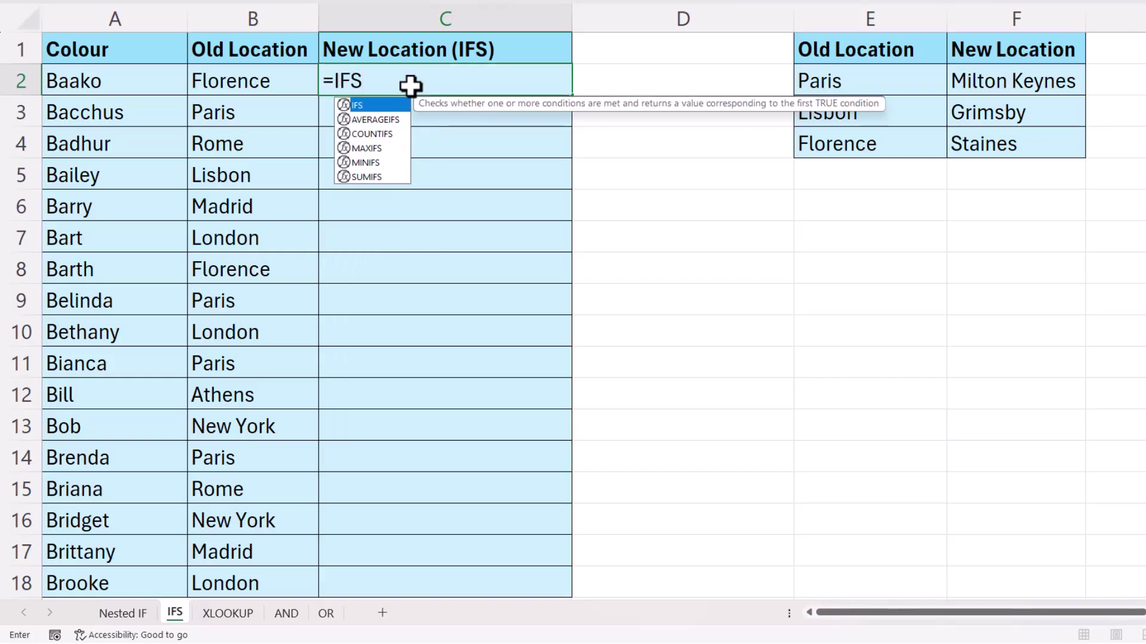
pyautogui.write('(')
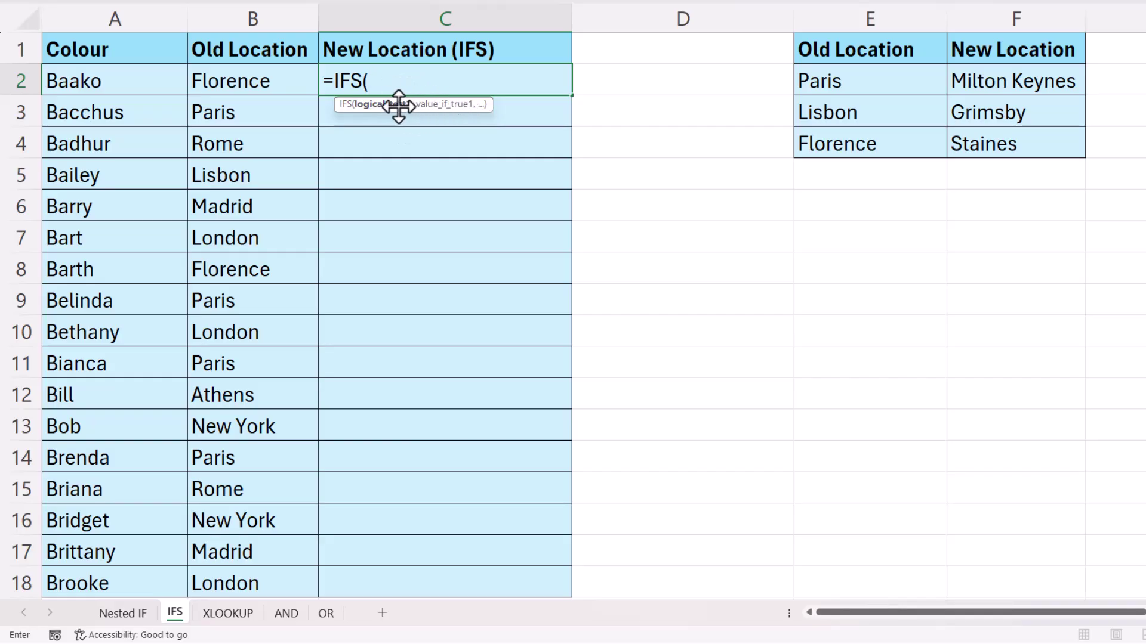
pyautogui.moveTo(258, 79); pyautogui.dragTo(213, 577)
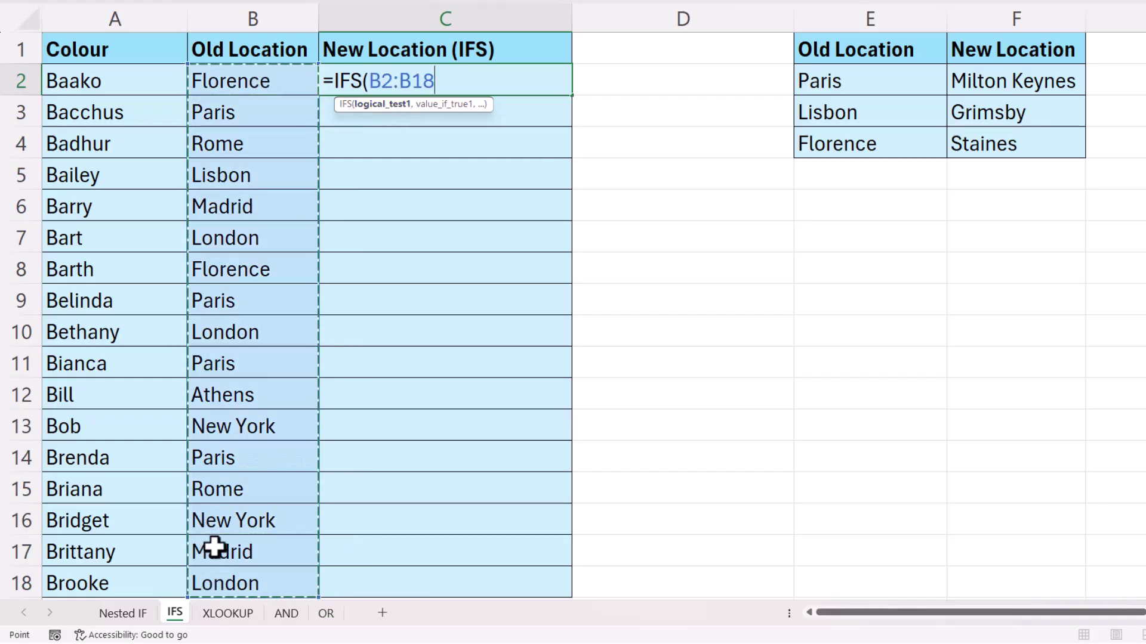
pyautogui.write('=')
pyautogui.click(839, 70)
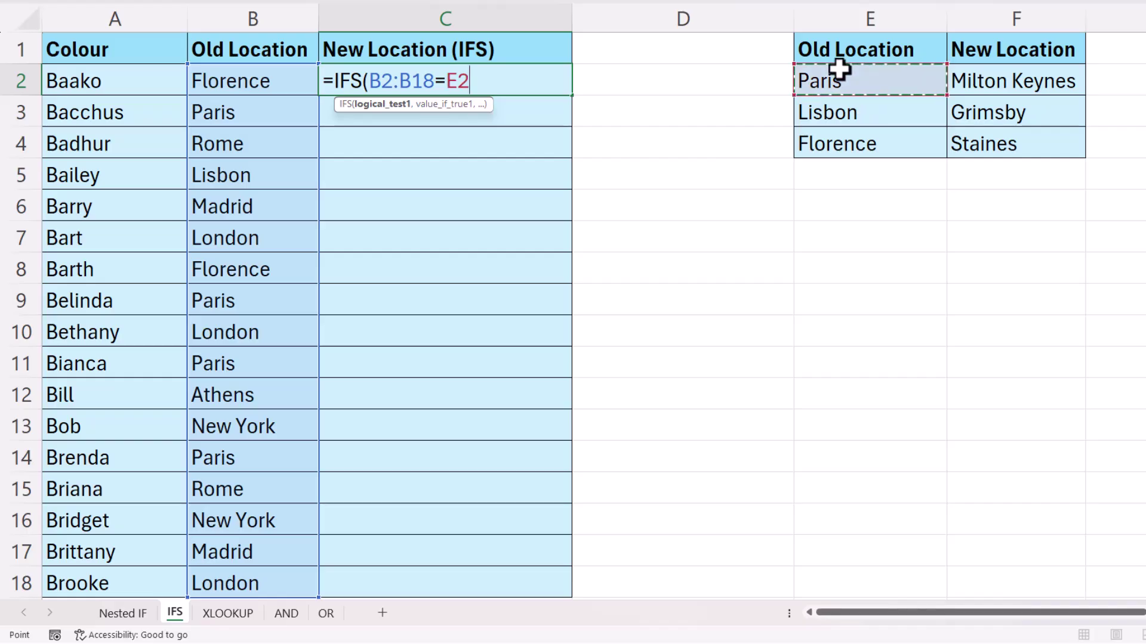
pyautogui.write(',')
pyautogui.click(1002, 85)
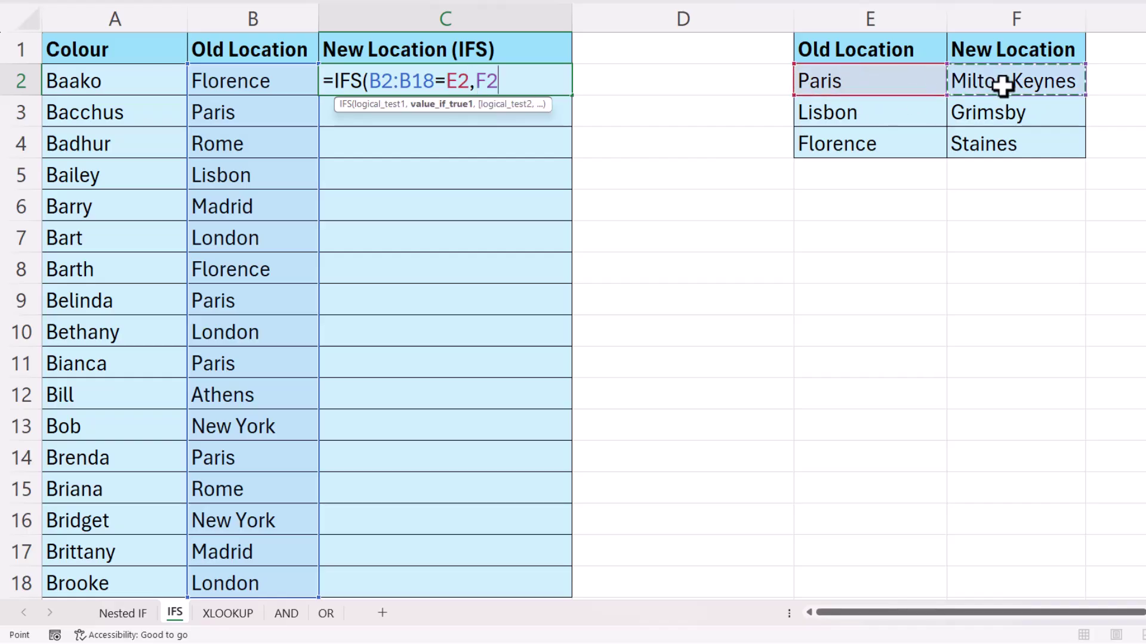
pyautogui.write(',')
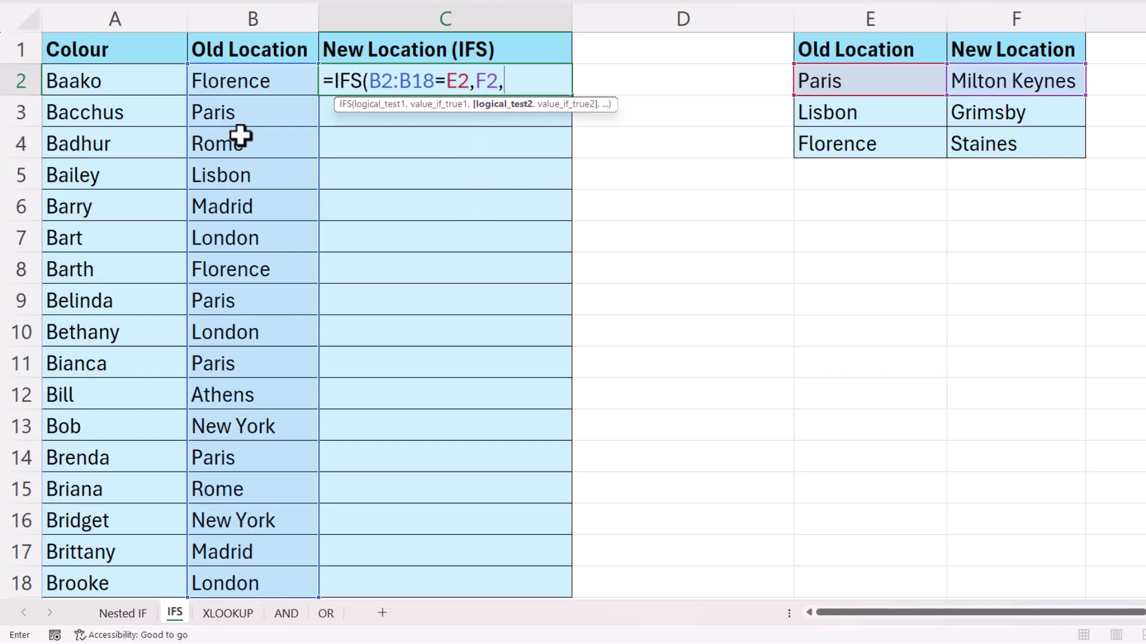
# Add the condition B2:B18=E3 returning F3 (Lisbon to Grimsby).
pyautogui.moveTo(237, 77); pyautogui.dragTo(228, 583)
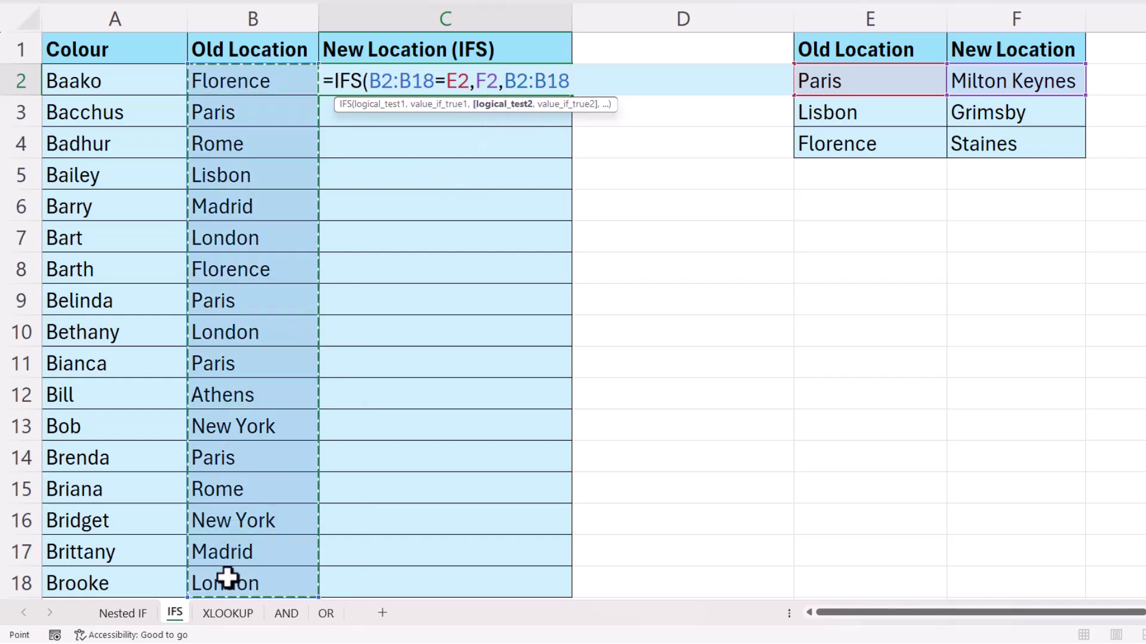
pyautogui.write('=')
pyautogui.click(880, 111)
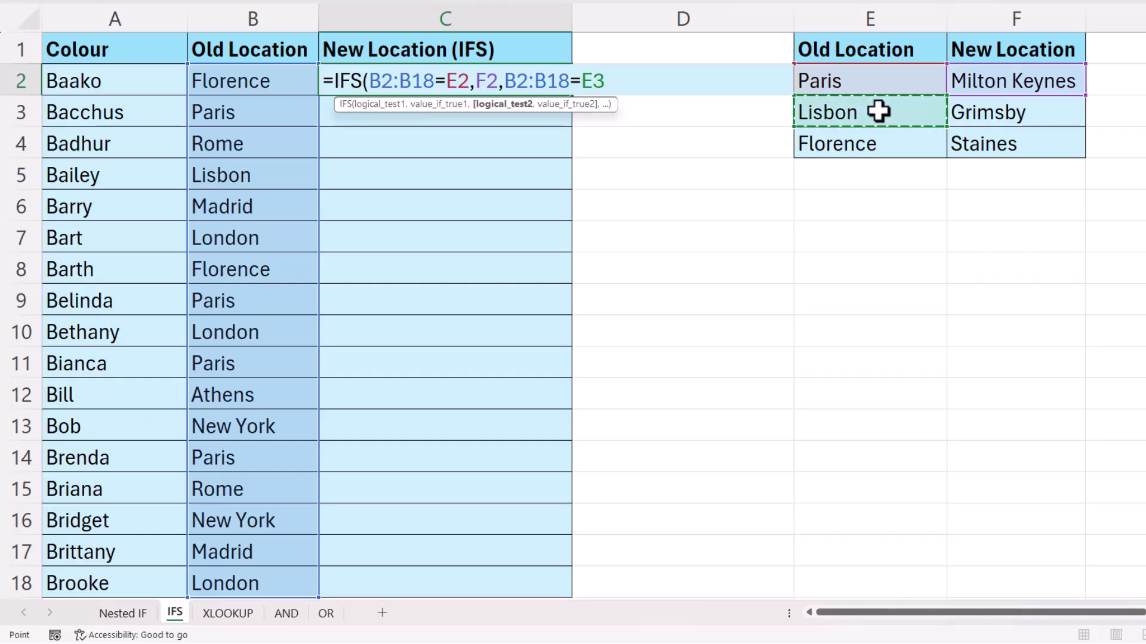
pyautogui.write(',')
pyautogui.click(1022, 113)
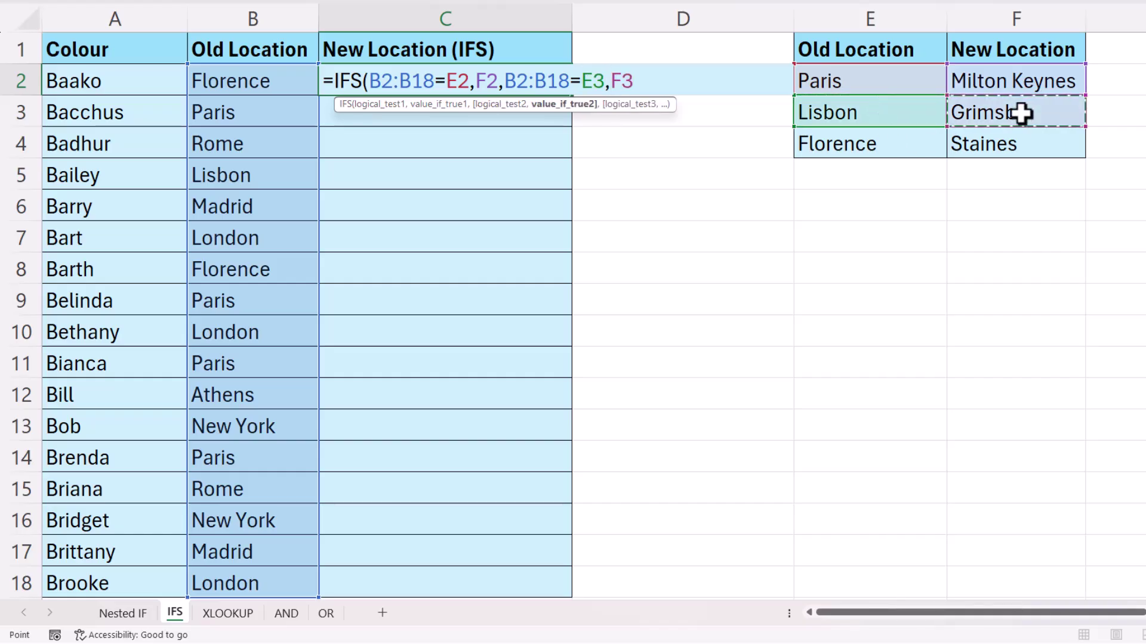
pyautogui.write(',')
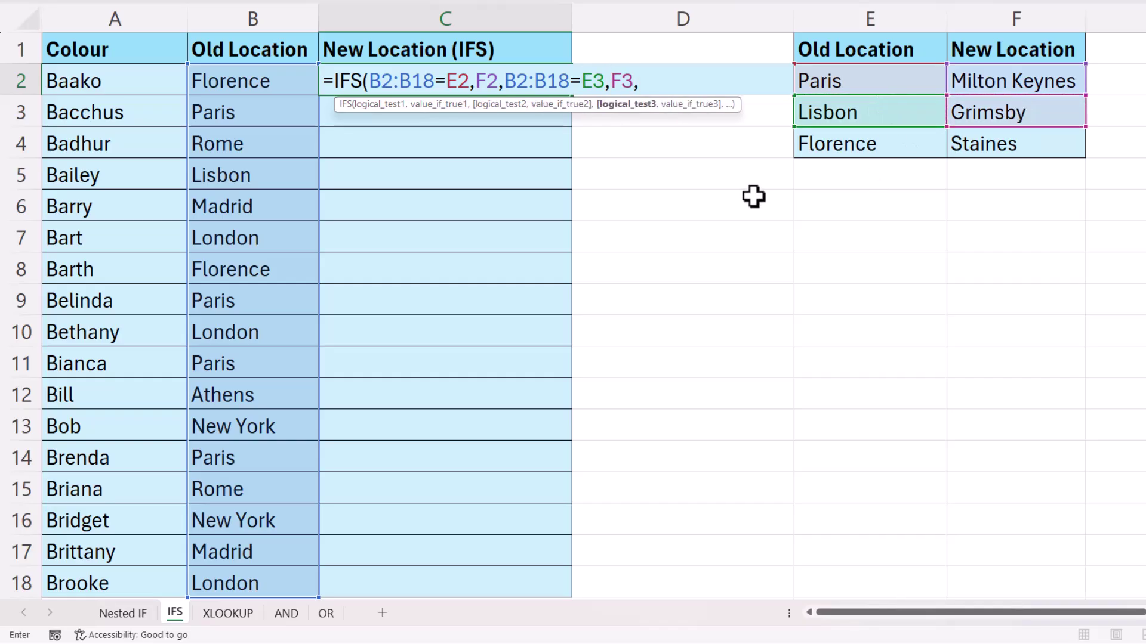
# Add B2:B18=E4 returning F4 (Florence to Staines), then TRUE,B2:B18 as the catch-all, and enter it.
pyautogui.moveTo(248, 81); pyautogui.dragTo(271, 485)
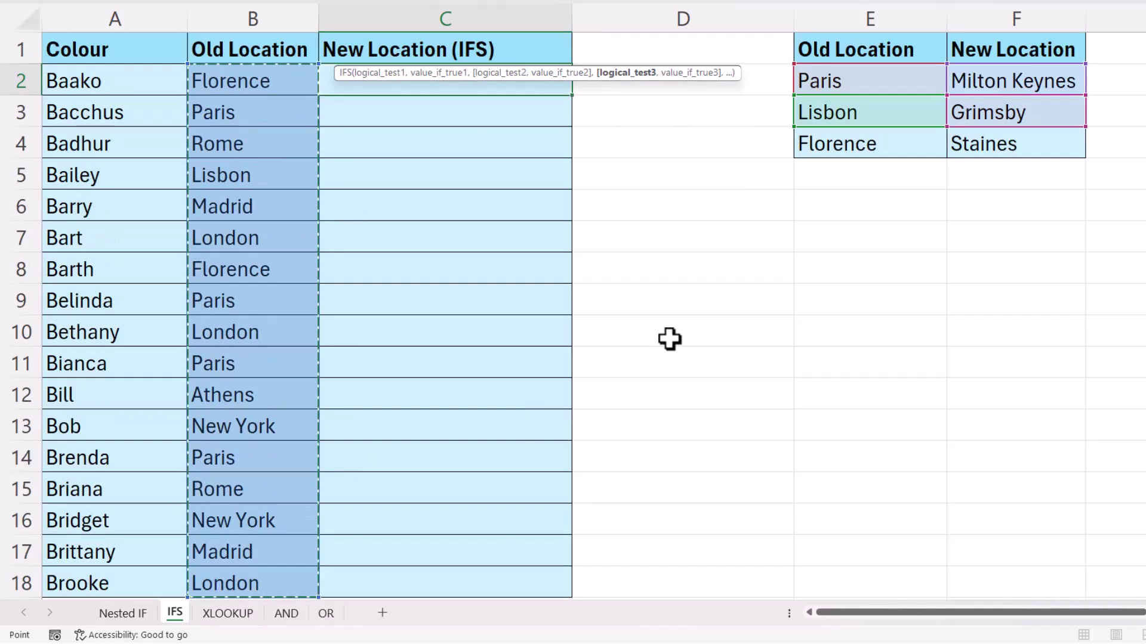
pyautogui.write('=')
pyautogui.click(870, 145)
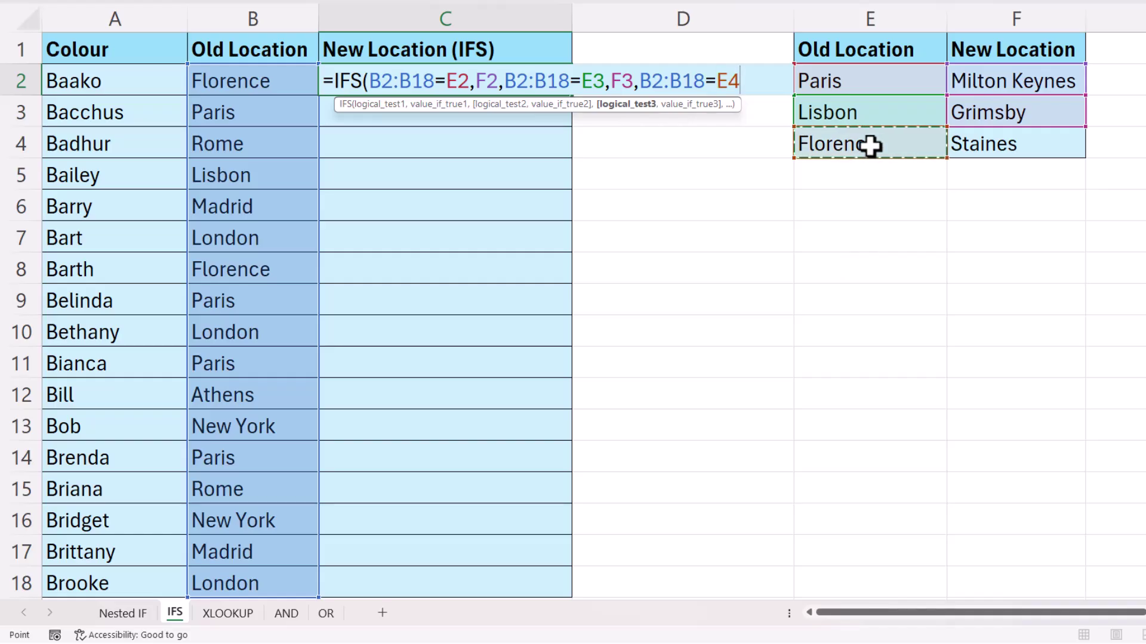
pyautogui.write(',')
pyautogui.click(984, 144)
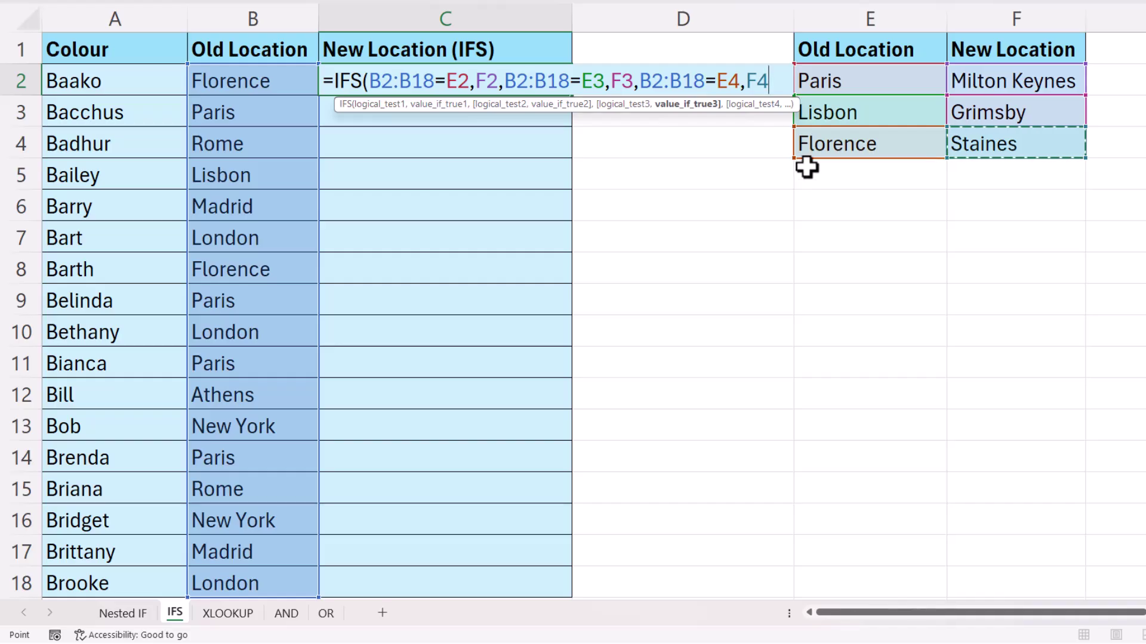
pyautogui.write(',')
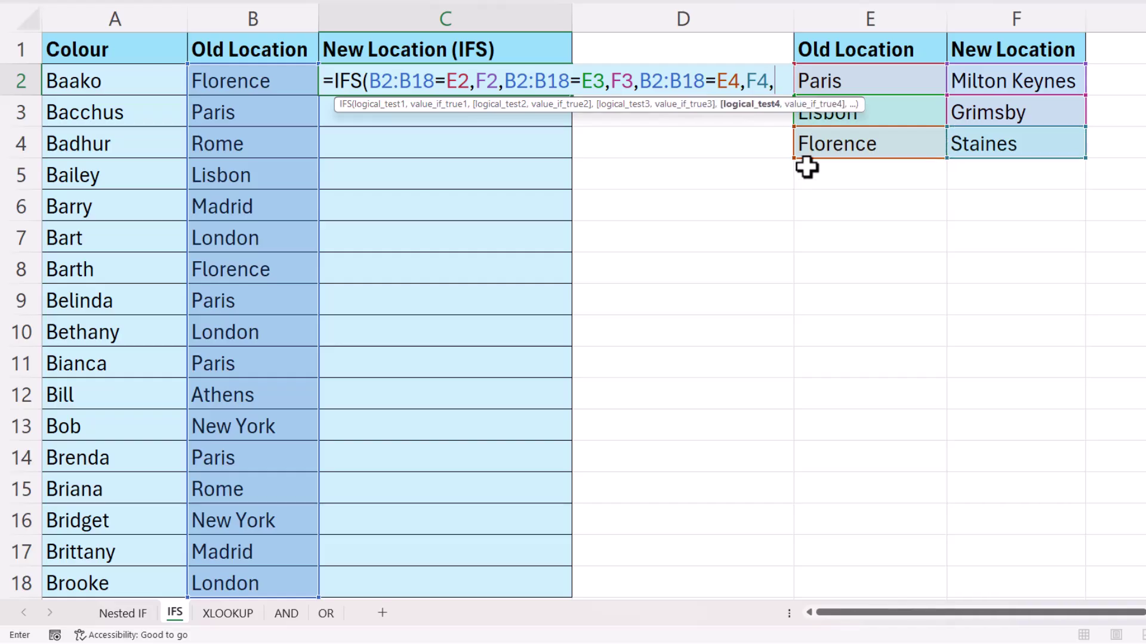
pyautogui.write('TRU')
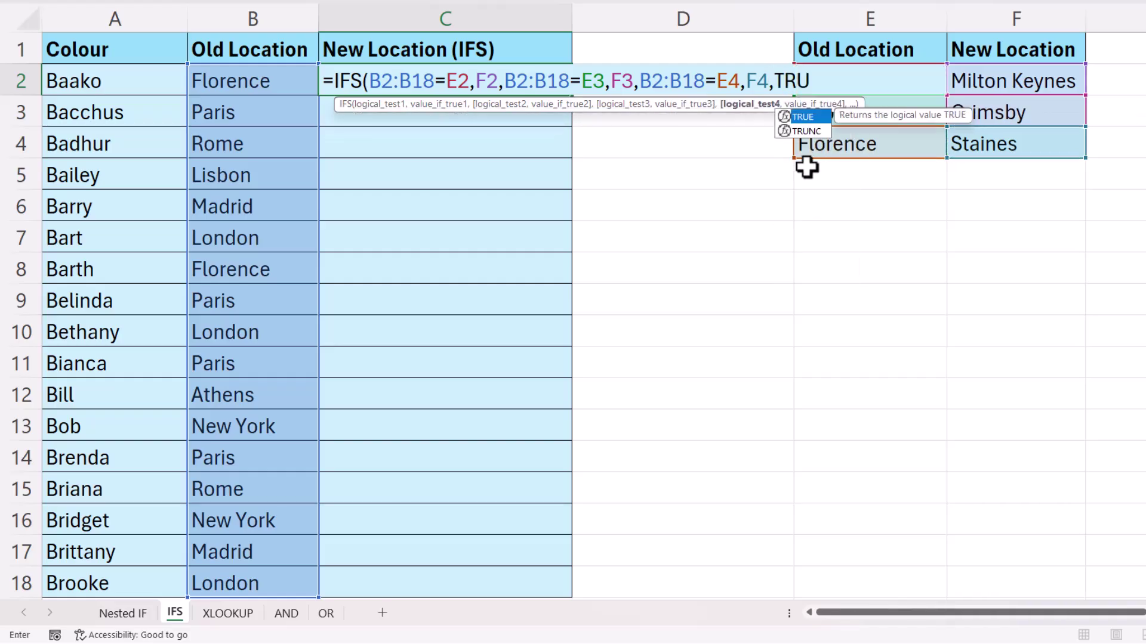
pyautogui.write('E,')
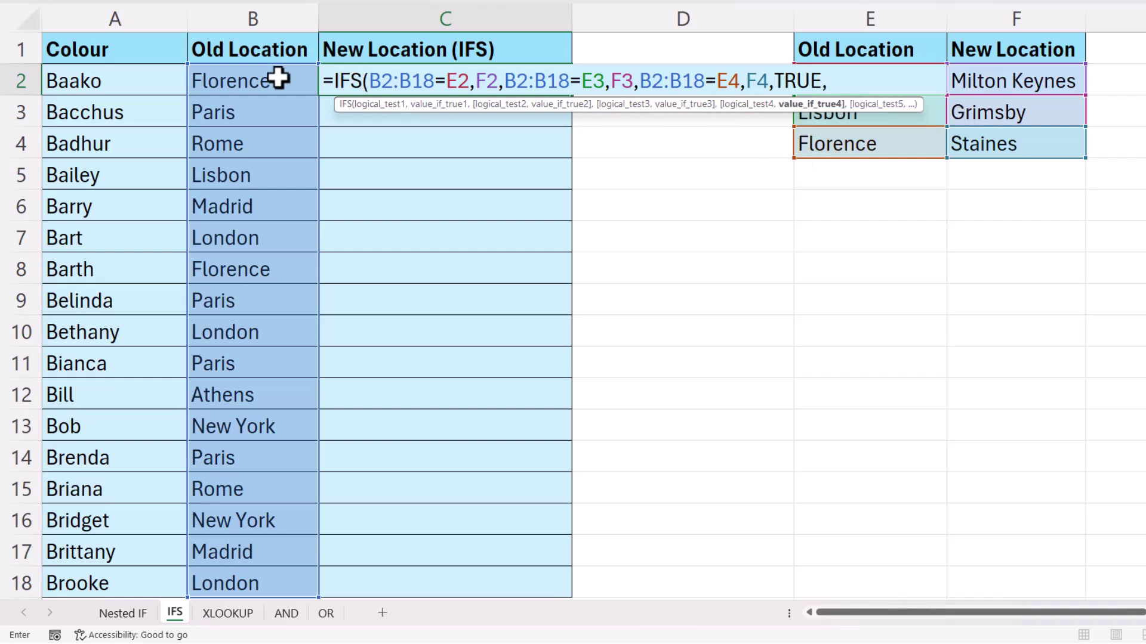
pyautogui.moveTo(299, 77); pyautogui.dragTo(260, 573)
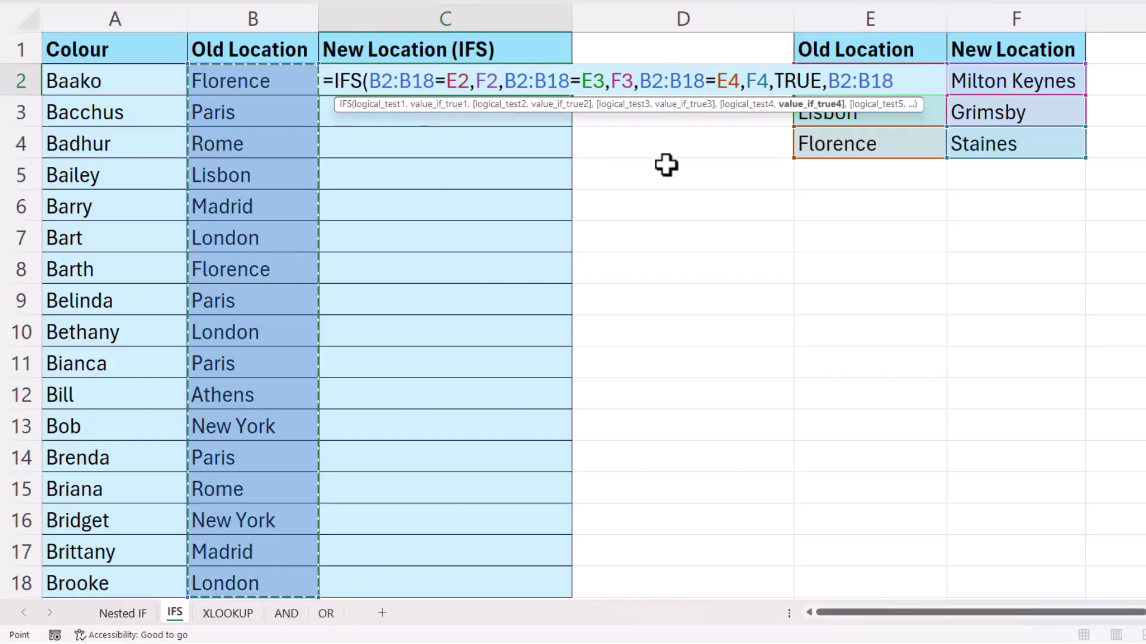
pyautogui.write(')')
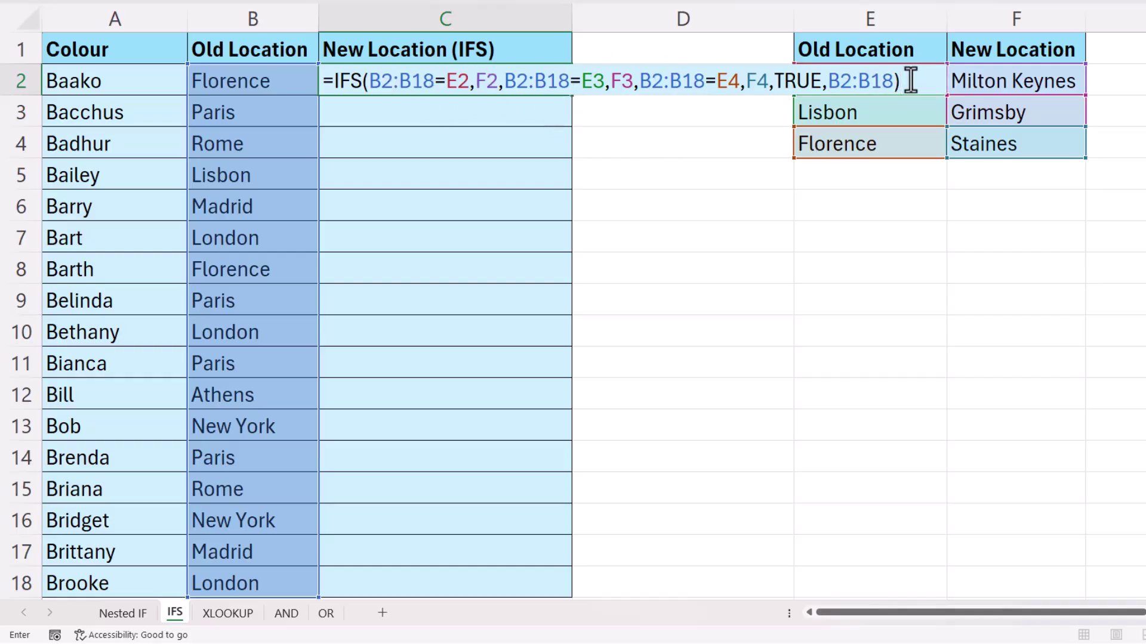
pyautogui.press('Return')
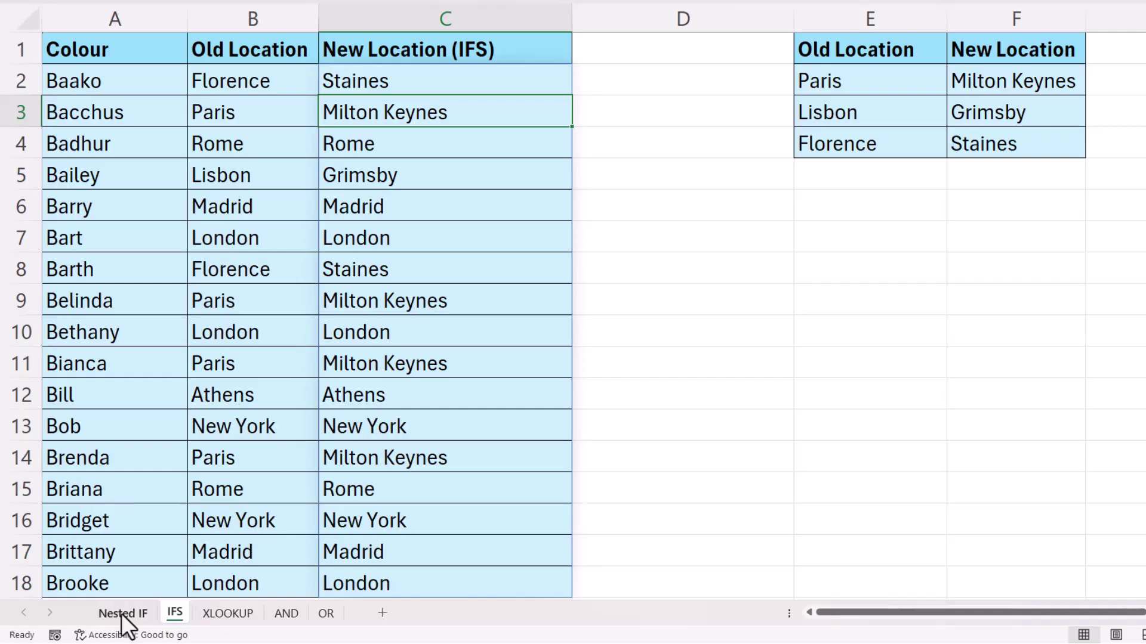
# On the XLOOKUP sheet, enter =XLOOKUP(B2:B18,E2:E4,F2:F4) in C2.
pyautogui.click(231, 615)
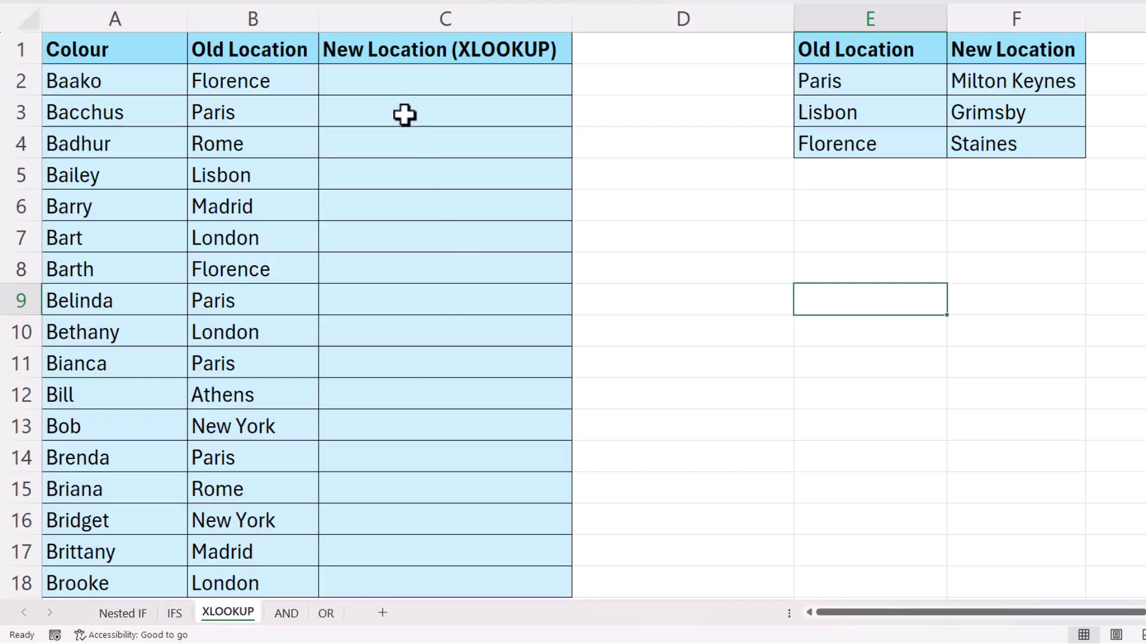
pyautogui.click(397, 80)
pyautogui.write('=x')
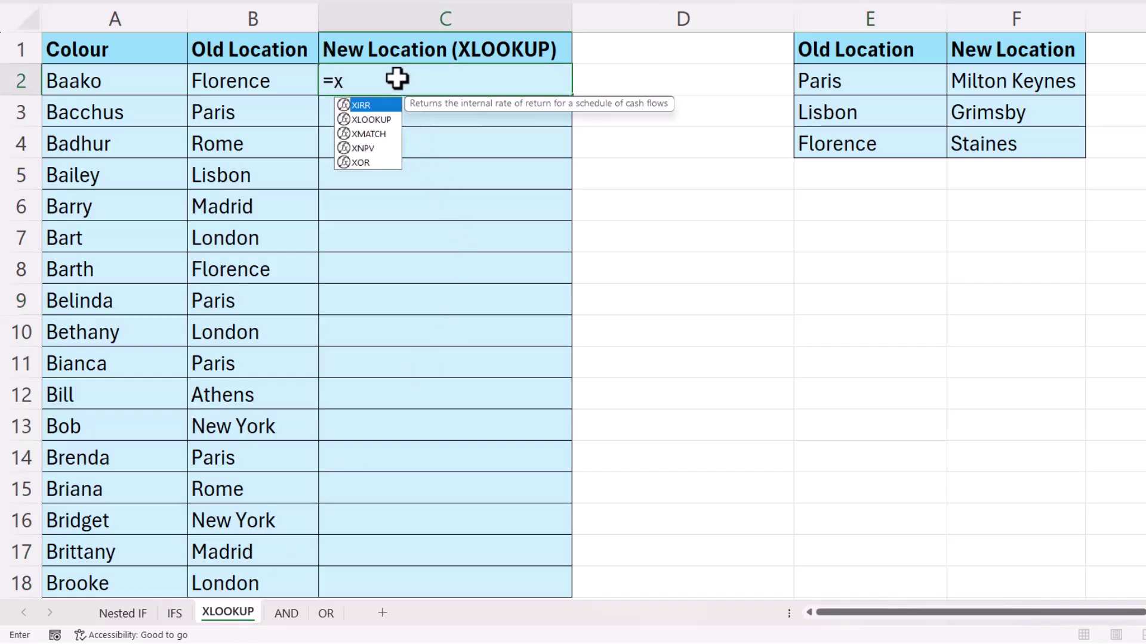
pyautogui.write('l')
pyautogui.doubleClick(382, 106)
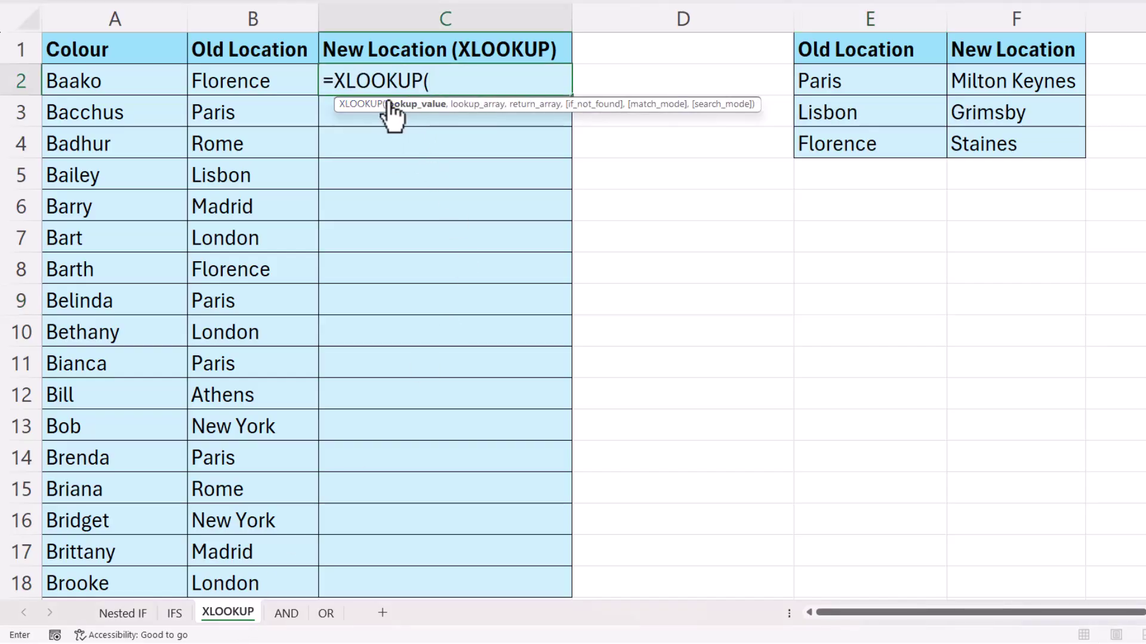
pyautogui.moveTo(292, 88); pyautogui.dragTo(260, 578)
pyautogui.write(',')
pyautogui.moveTo(848, 81); pyautogui.dragTo(852, 150)
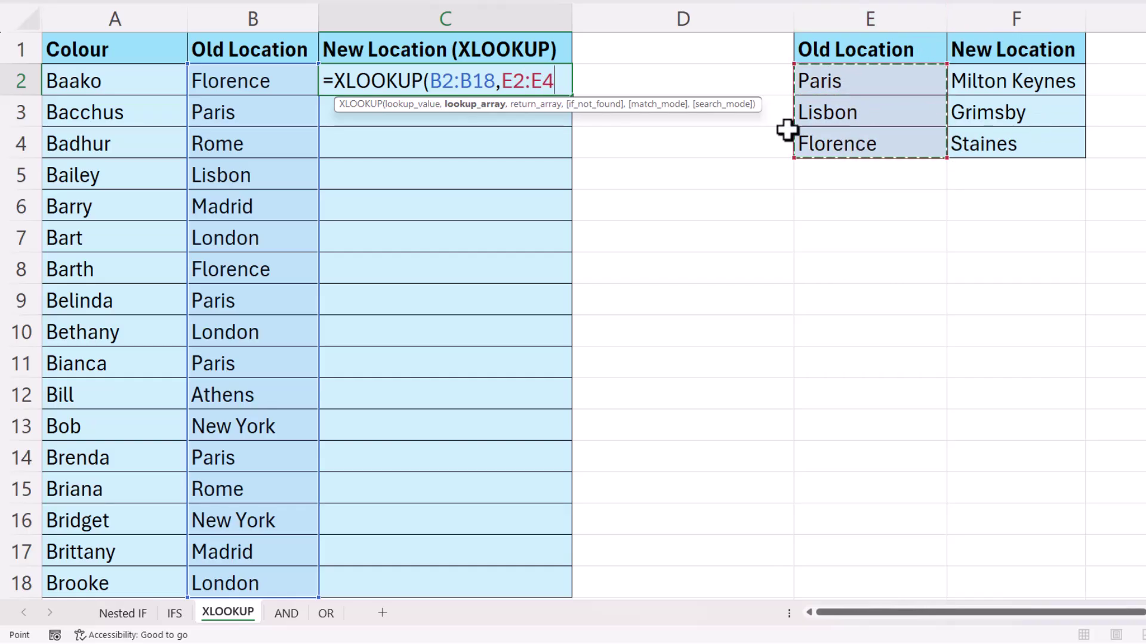
pyautogui.write(',')
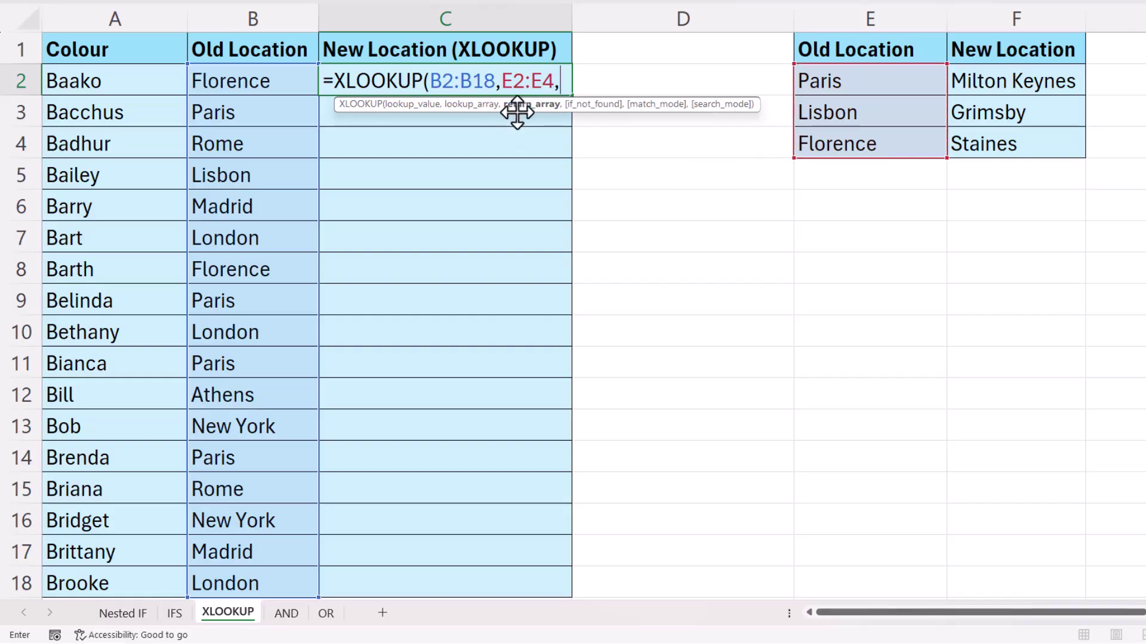
pyautogui.click(1012, 86)
pyautogui.moveTo(1013, 96); pyautogui.dragTo(1011, 133)
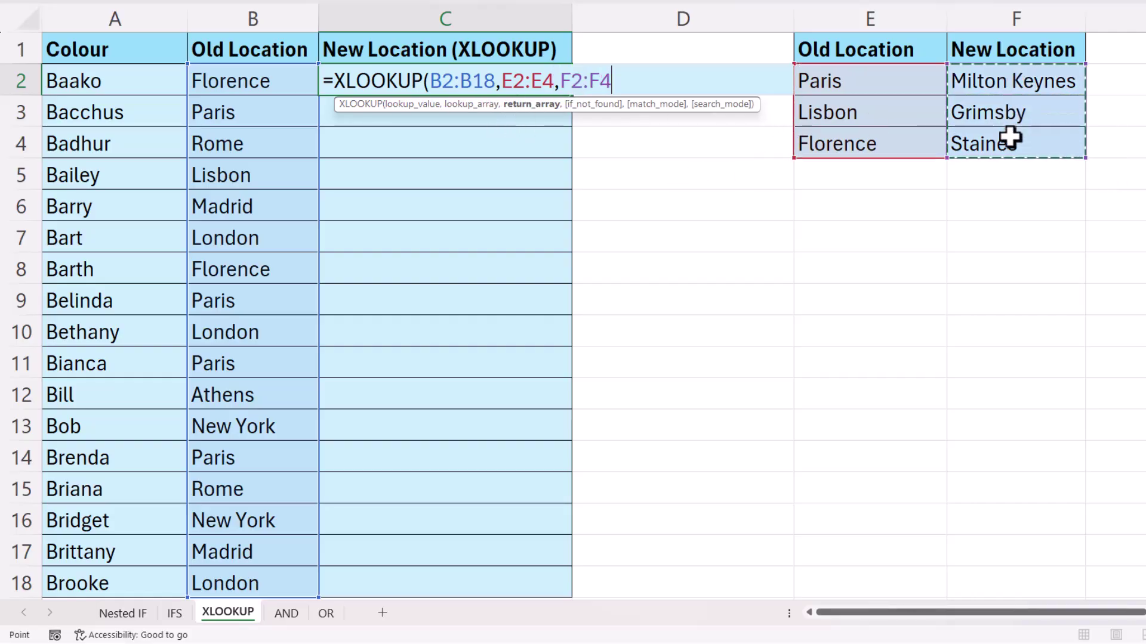
pyautogui.write(')')
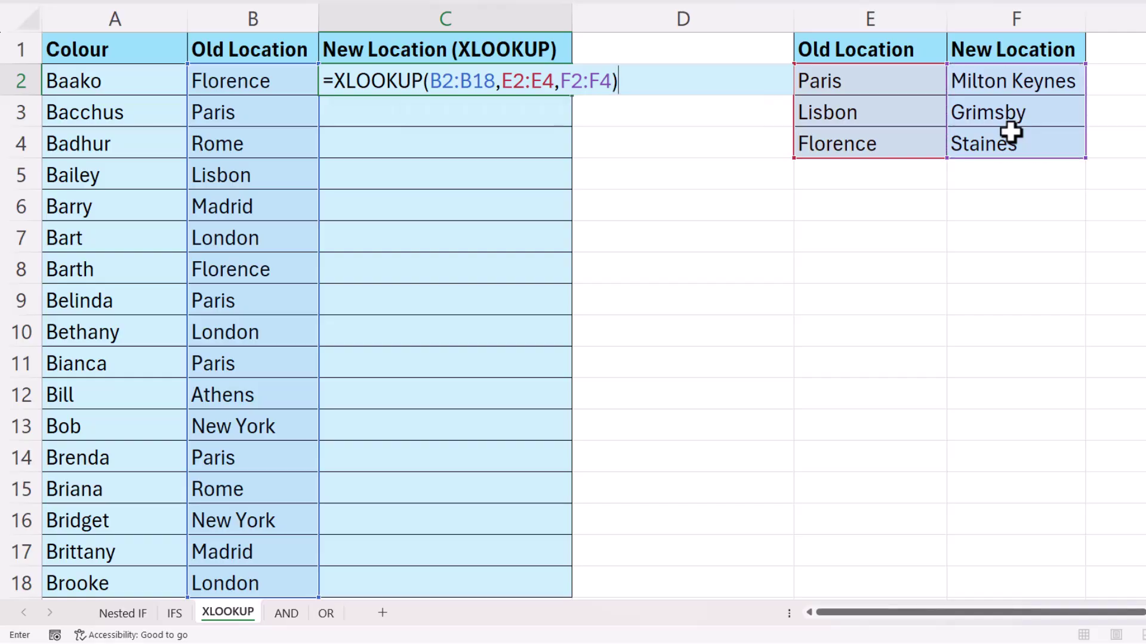
pyautogui.press('Return')
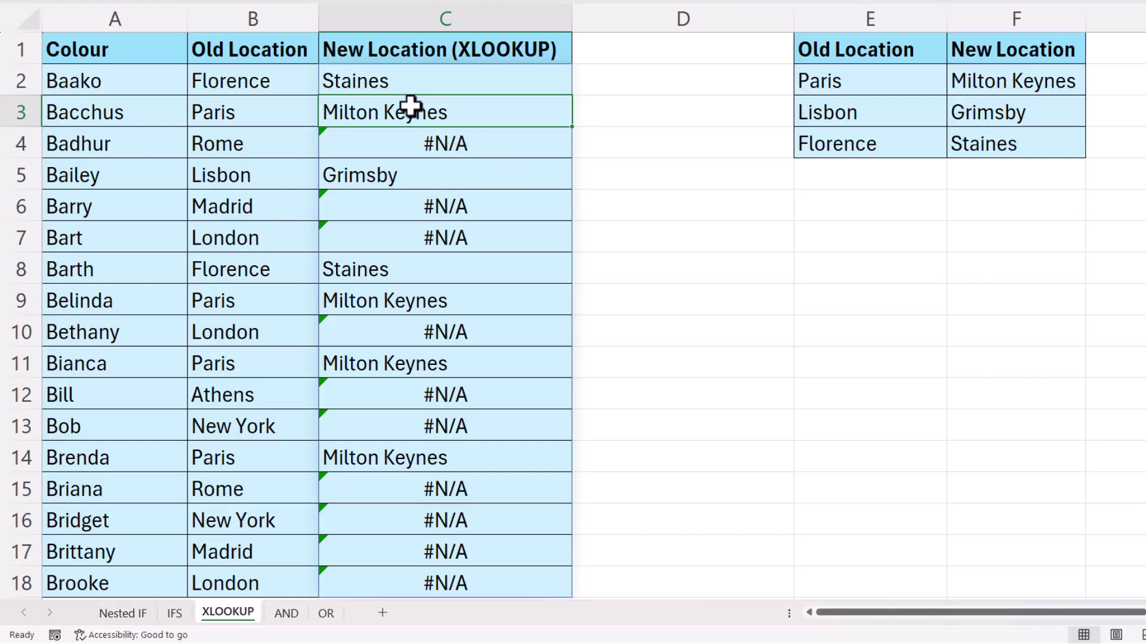
# Wrap C2's XLOOKUP in IFNA with B2:B18 as the fallback value.
pyautogui.click(374, 79)
pyautogui.doubleClick(381, 82)
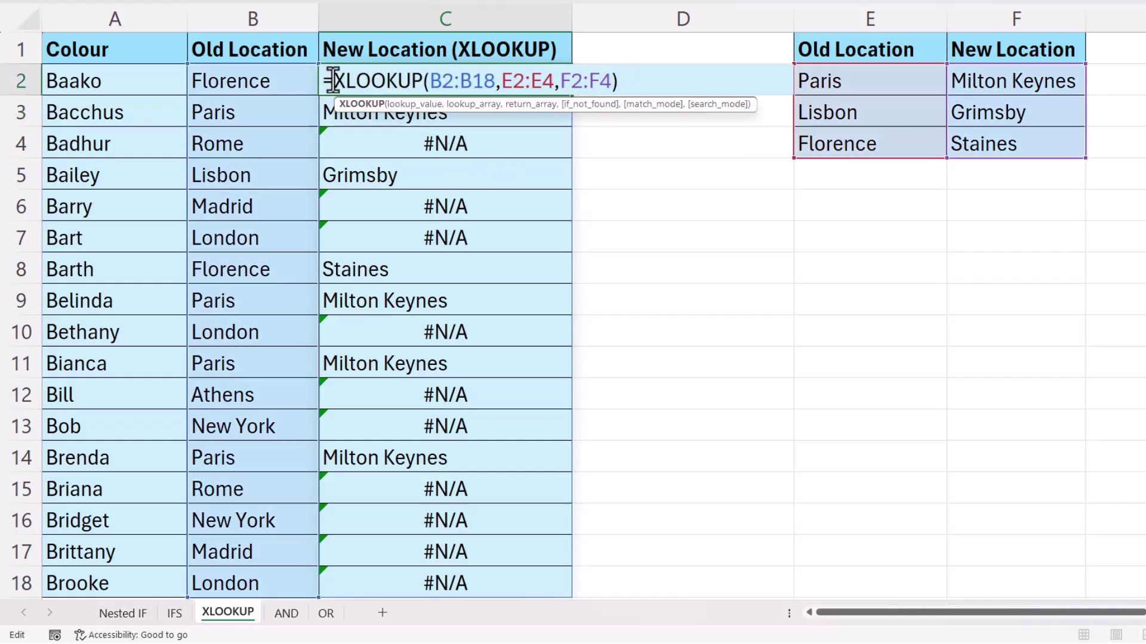
pyautogui.click(333, 80)
pyautogui.write('IFNA')
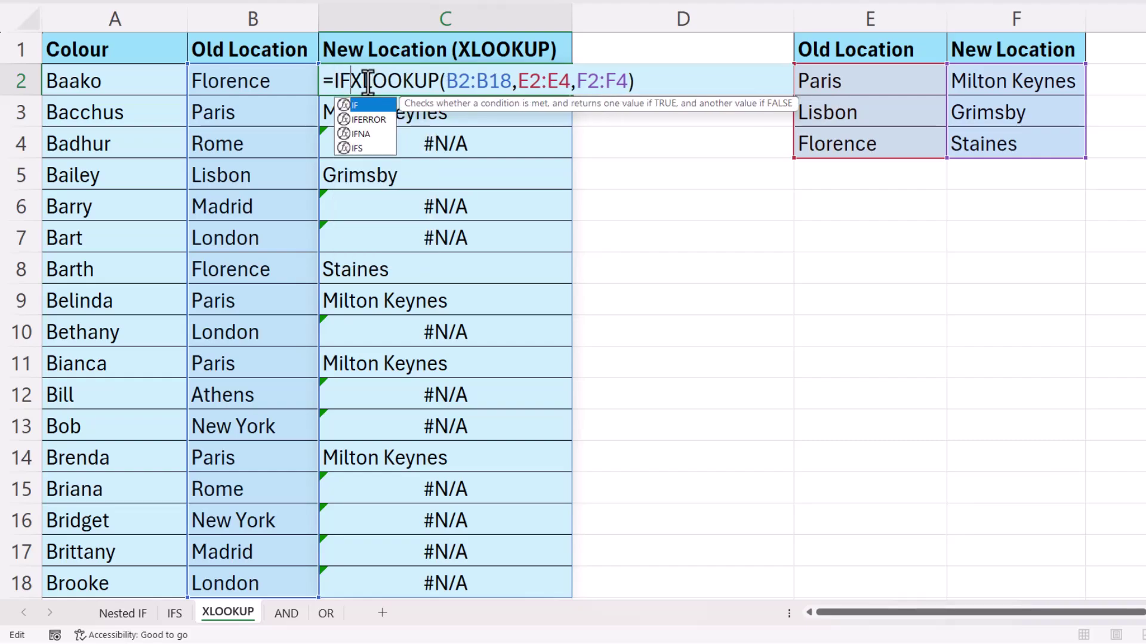
pyautogui.write('(')
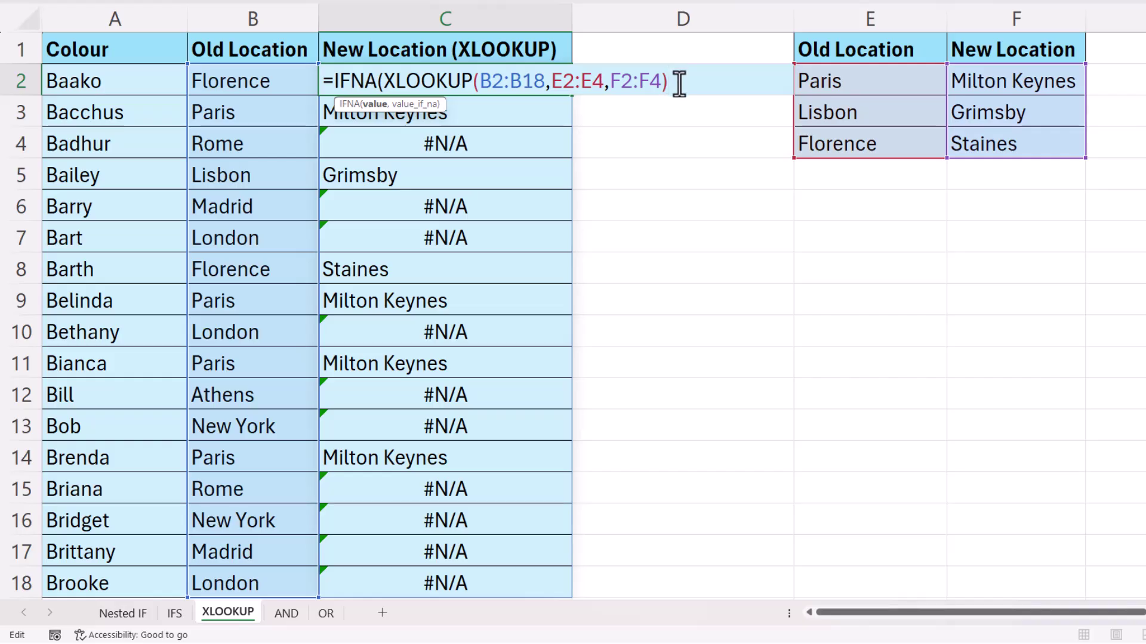
pyautogui.write(',')
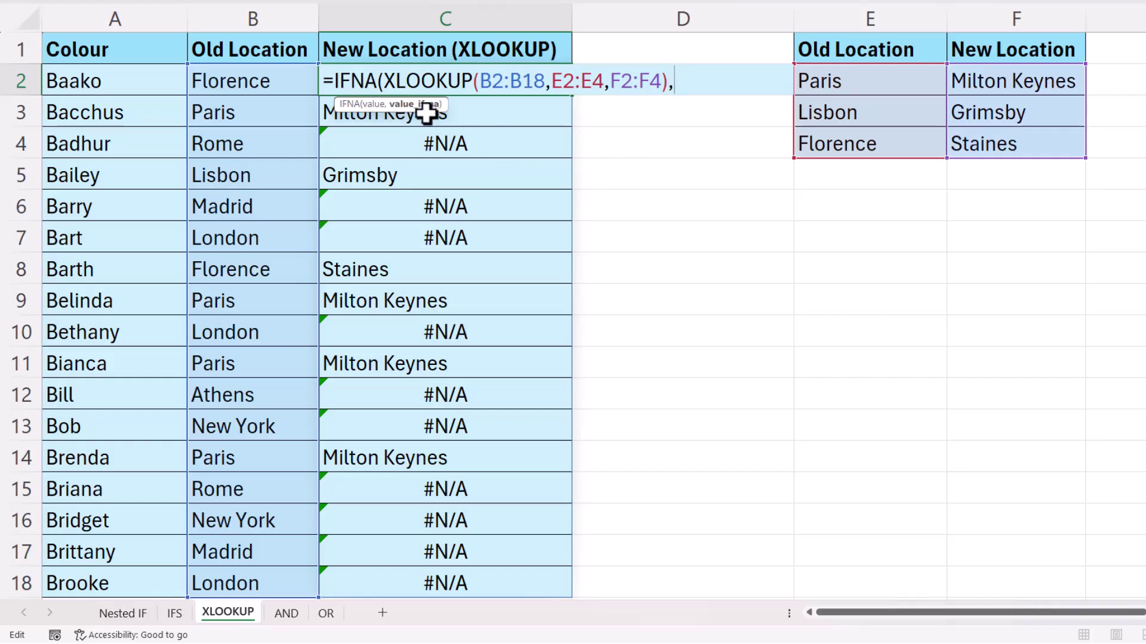
pyautogui.click(272, 82)
pyautogui.moveTo(271, 82); pyautogui.dragTo(258, 593)
pyautogui.write(')')
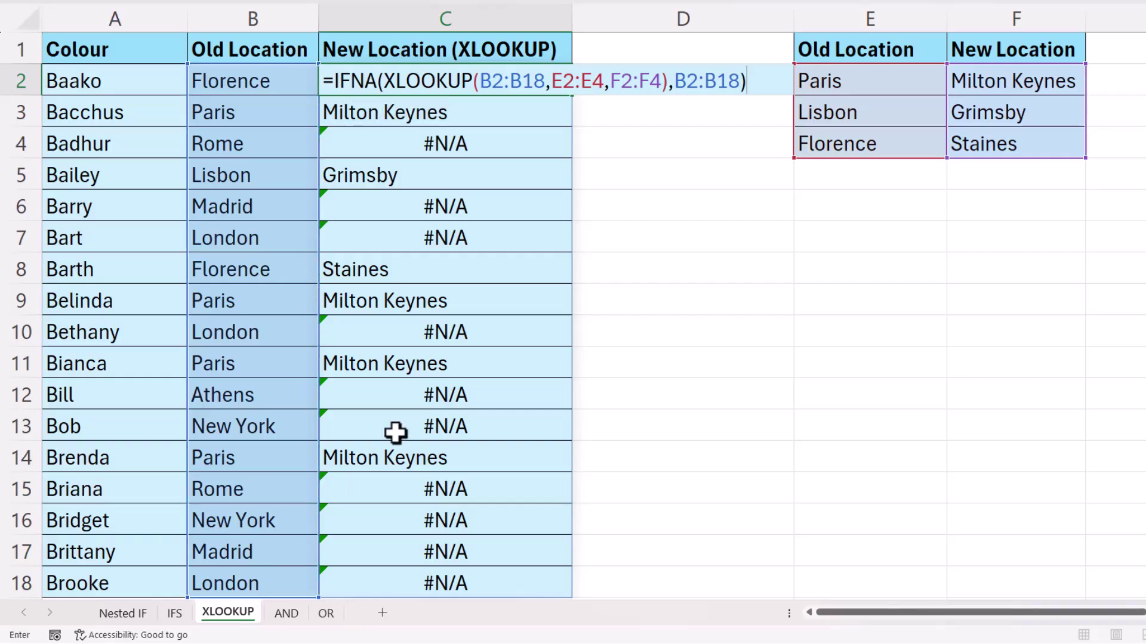
pyautogui.press('Return')
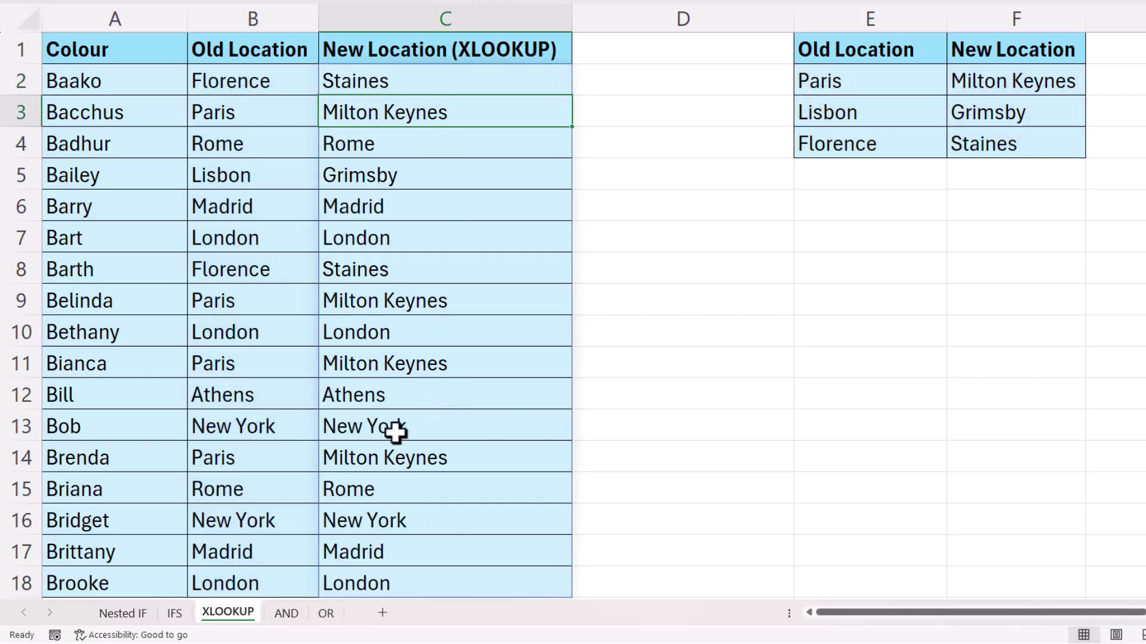
# Review the IFNA/XLOOKUP formula in C2 and compare it with the IFS sheet's C2 formula.
pyautogui.doubleClick(393, 84)
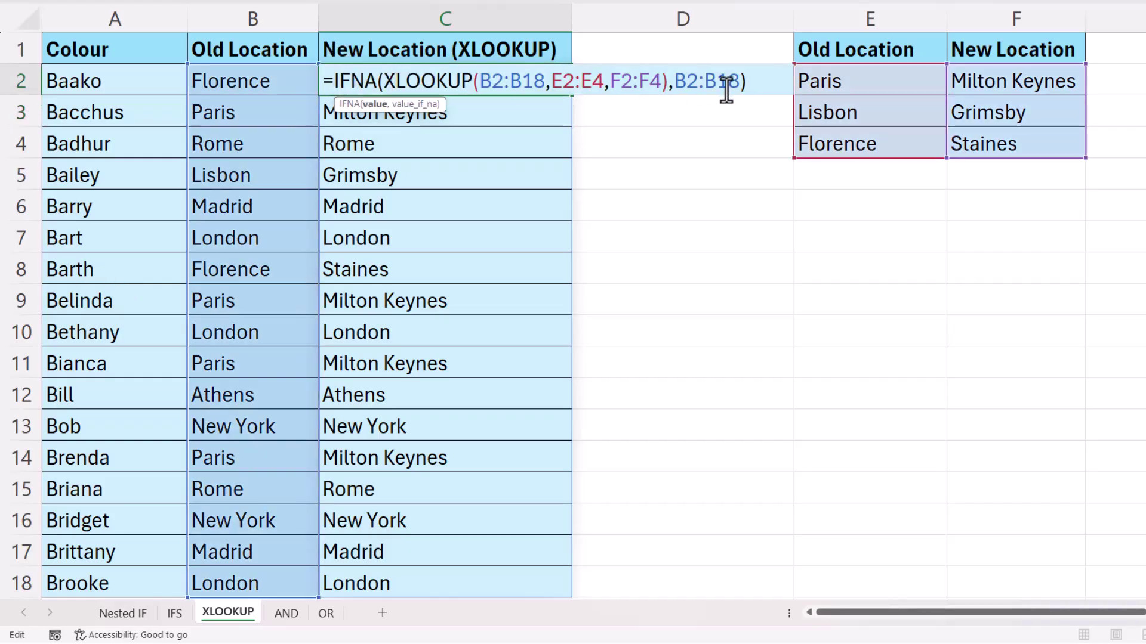
pyautogui.press('Escape')
pyautogui.click(174, 614)
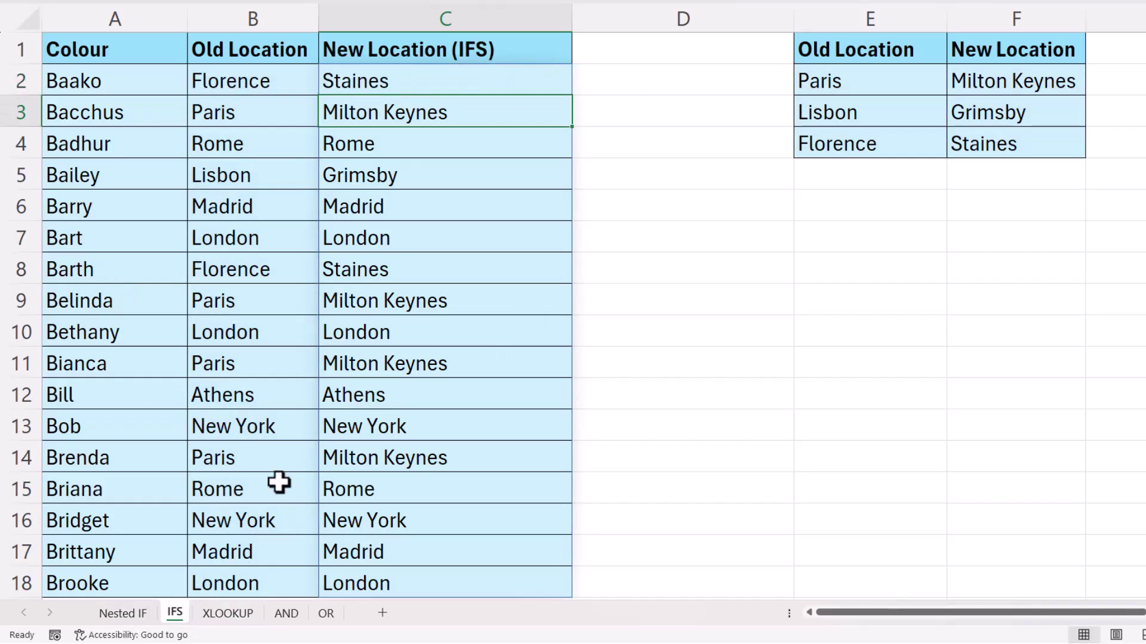
pyautogui.doubleClick(481, 82)
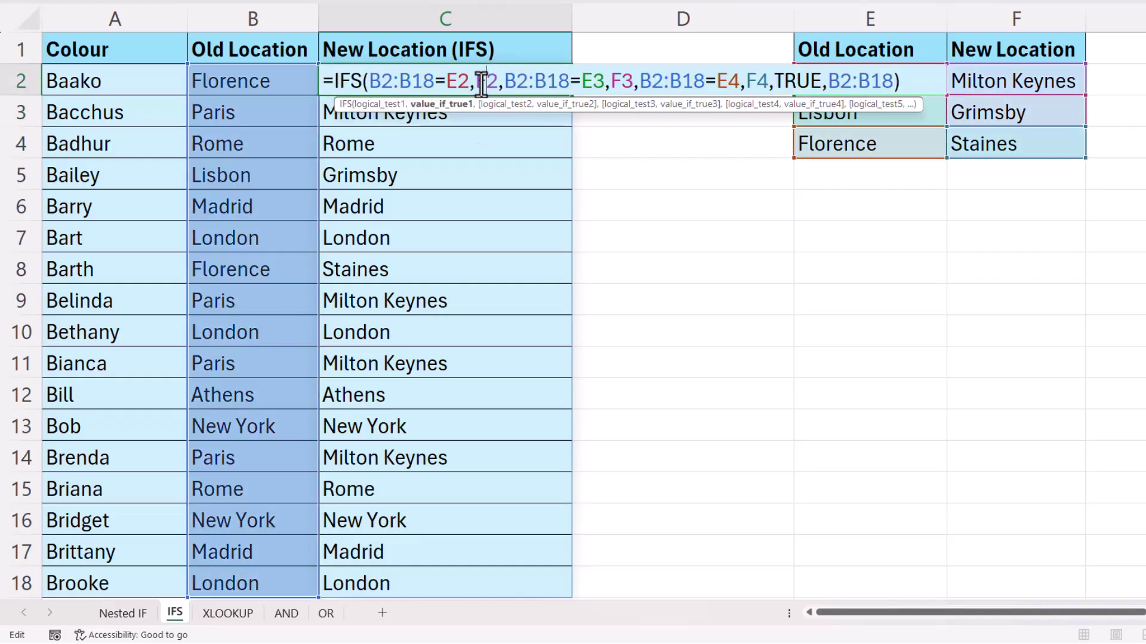
pyautogui.press('Escape')
pyautogui.click(228, 613)
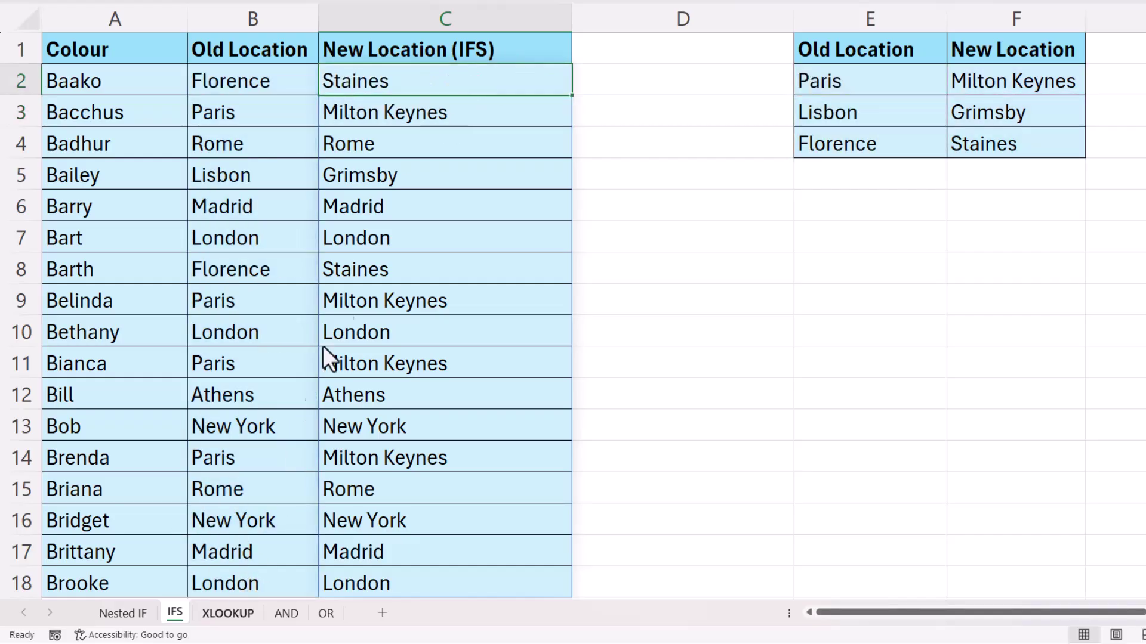
pyautogui.doubleClick(400, 82)
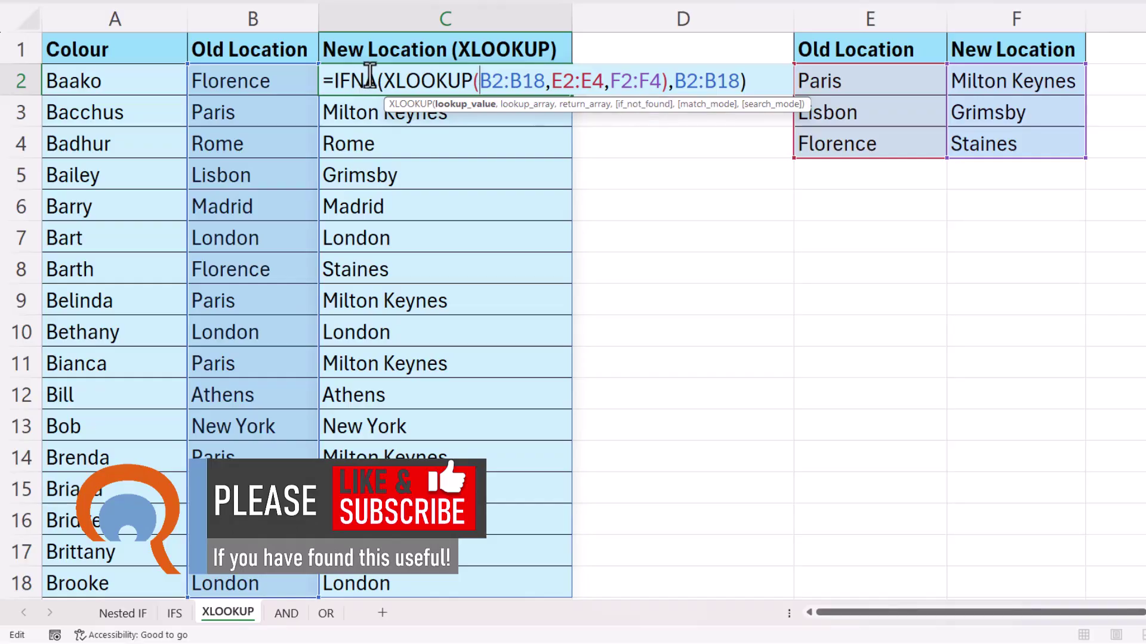
pyautogui.press('Return')
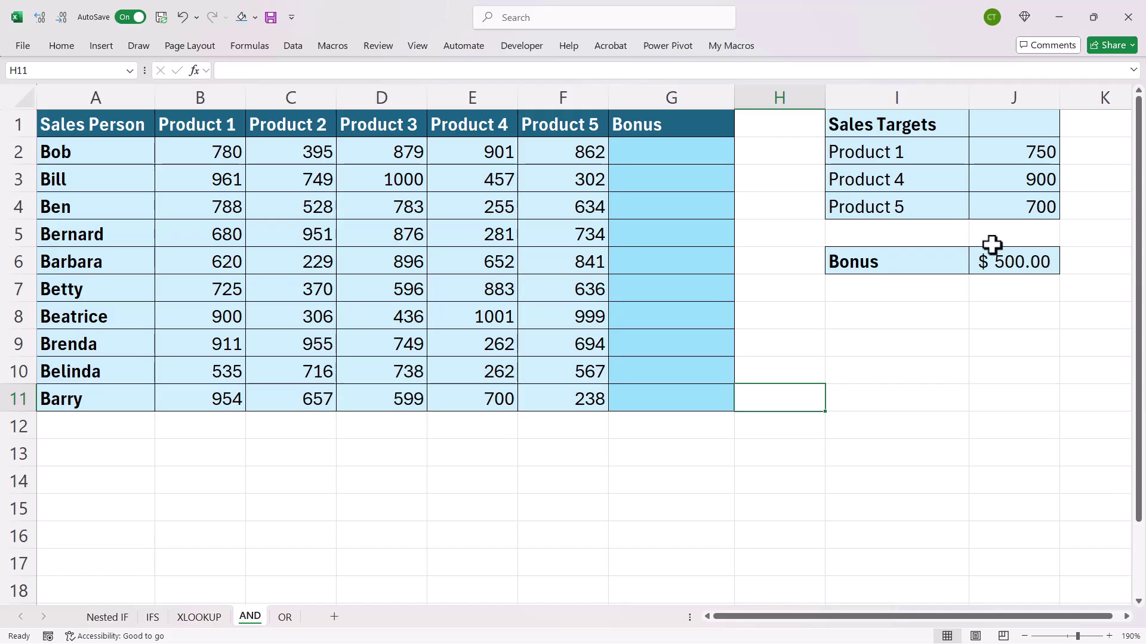
# Type =AND( into Bob's Bonus cell G2.
pyautogui.click(663, 154)
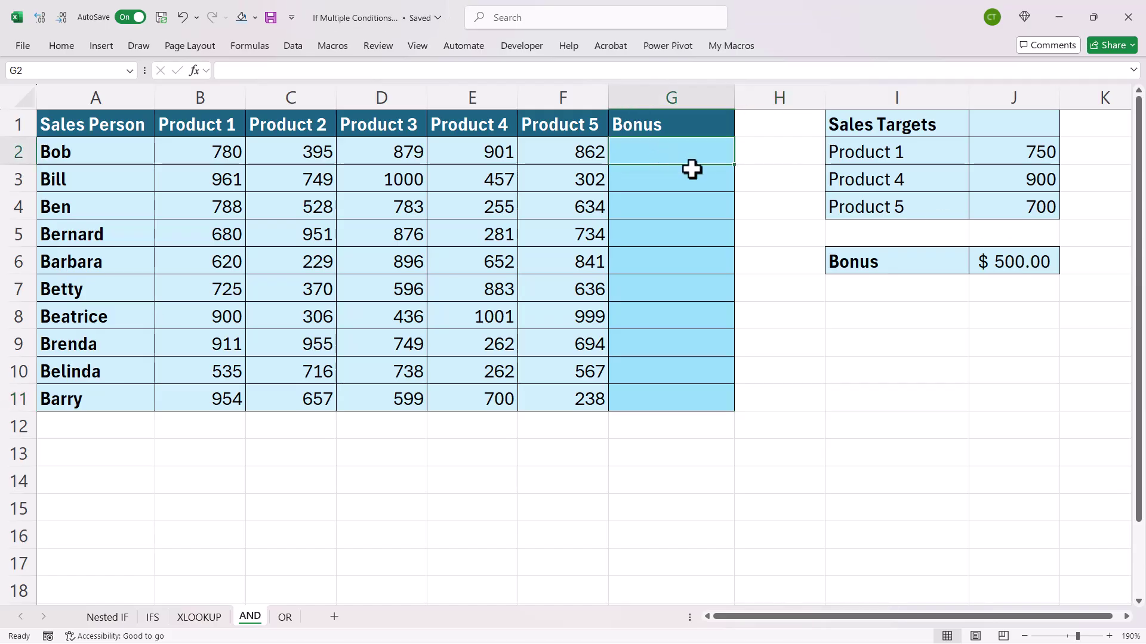
pyautogui.write('=AND(')
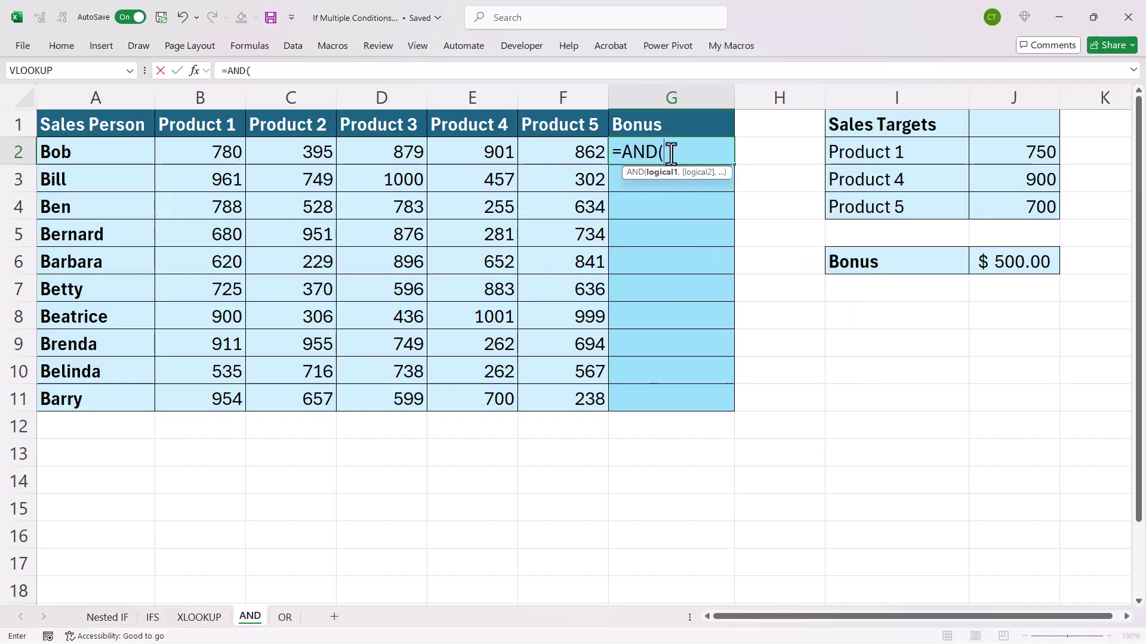
# Add the tests B2>=$J$2 for Product 1 and E2>=$J$3 for Product 4.
pyautogui.click(215, 153)
pyautogui.write('>=')
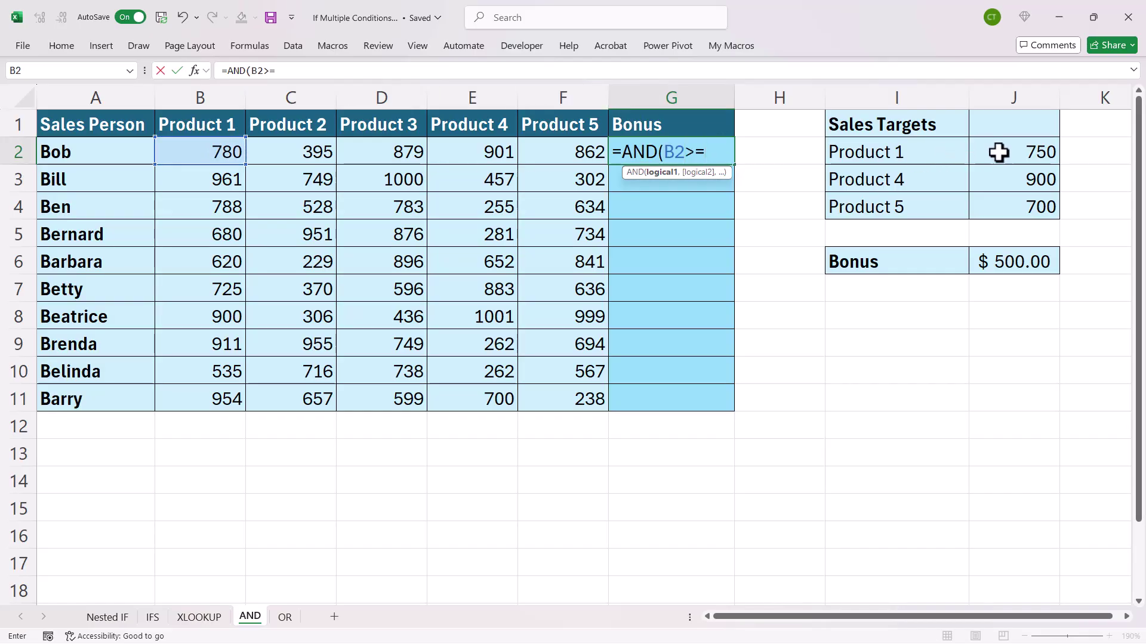
pyautogui.click(1015, 153)
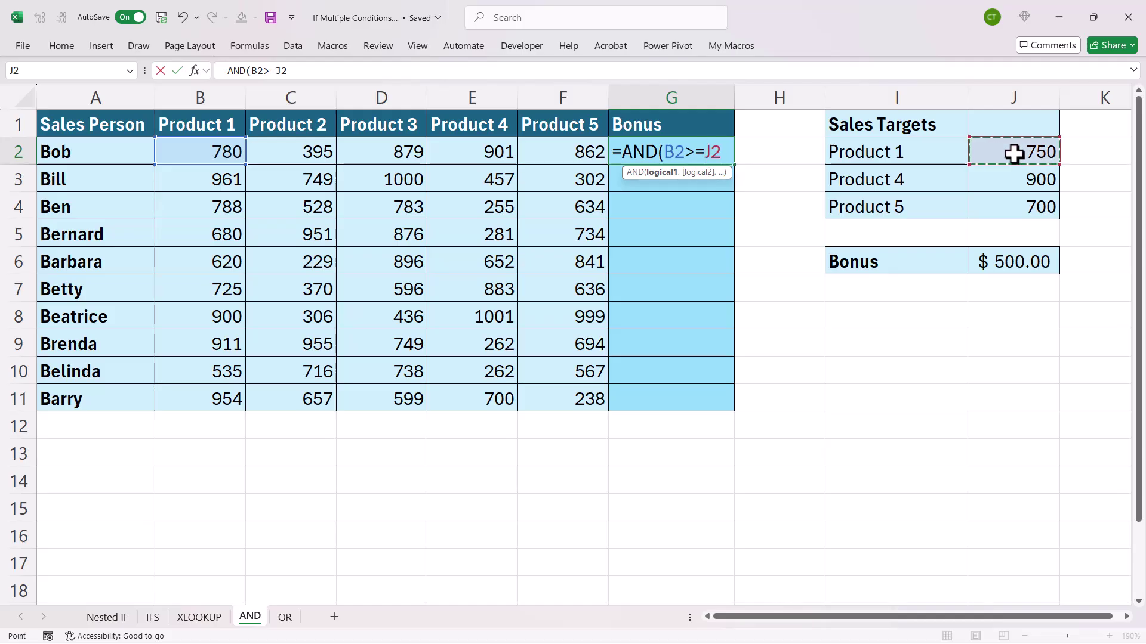
pyautogui.press('F4')
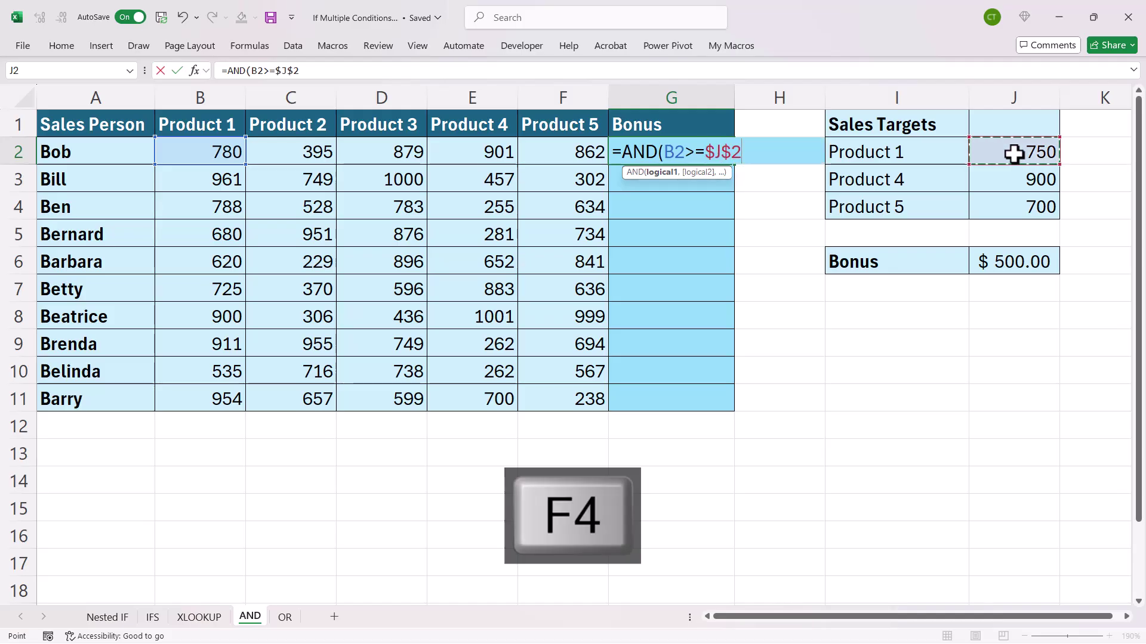
pyautogui.write(',')
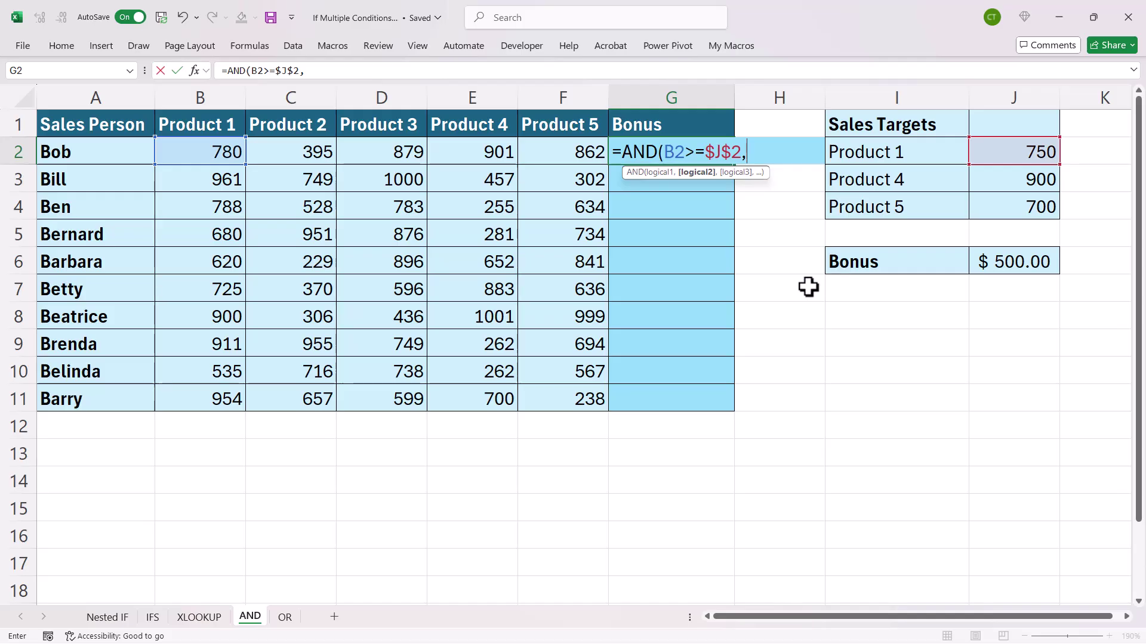
pyautogui.click(495, 152)
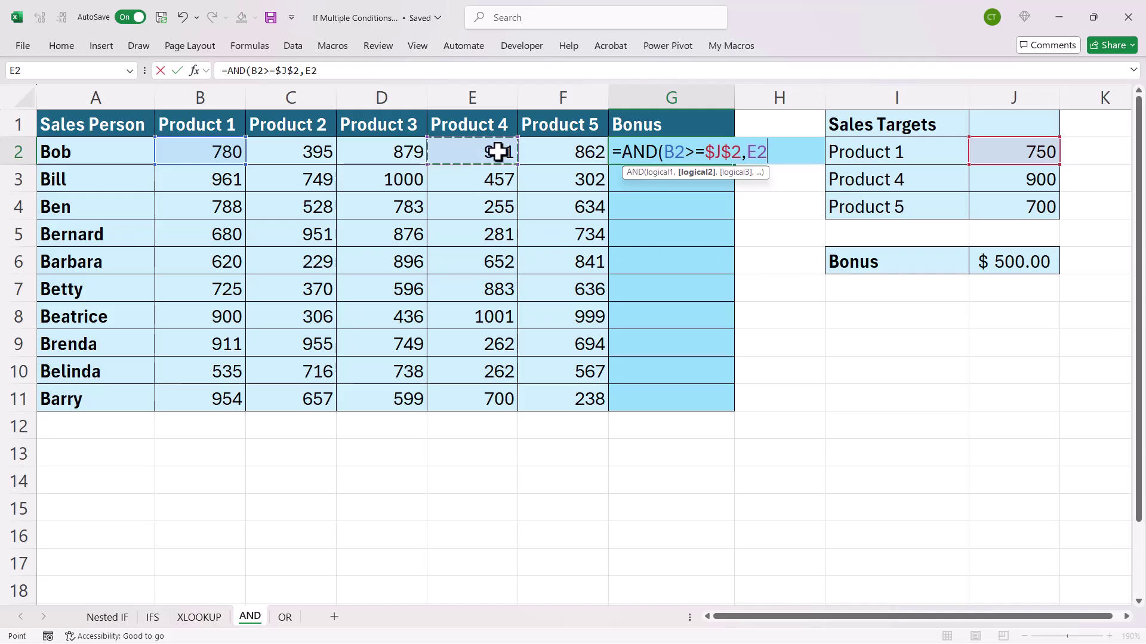
pyautogui.write('>=')
pyautogui.click(1017, 181)
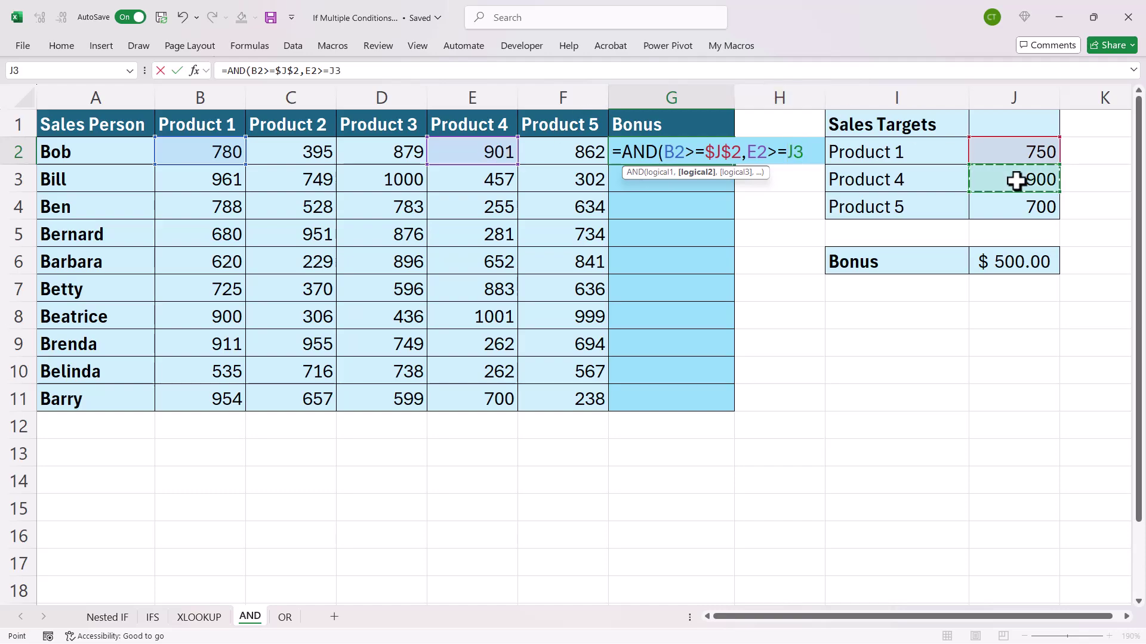
pyautogui.press('F4')
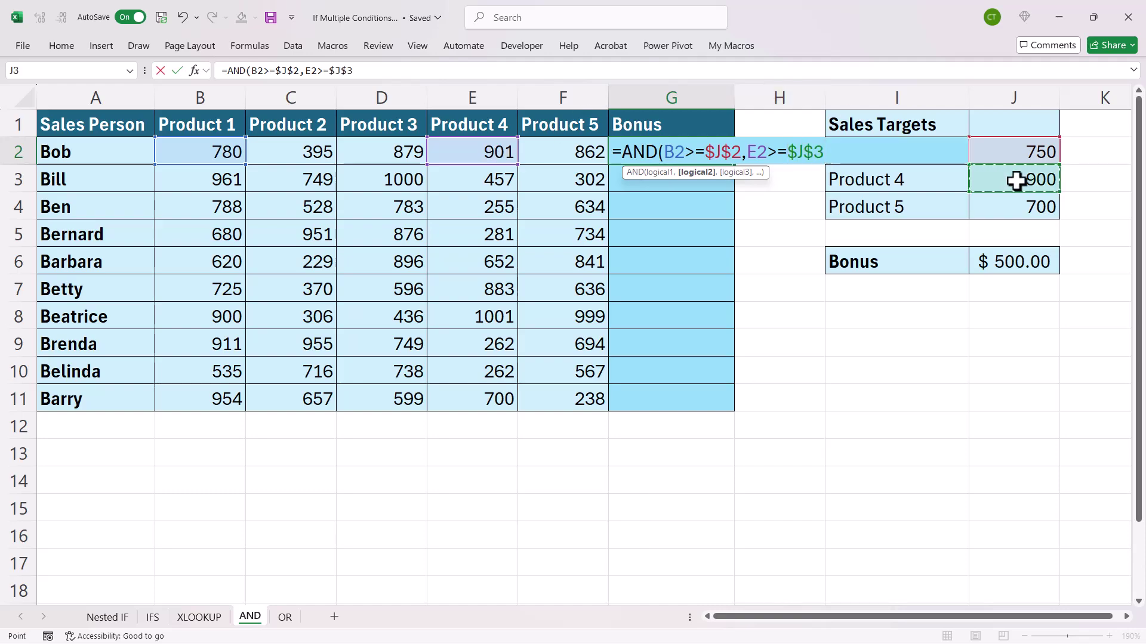
pyautogui.write(',')
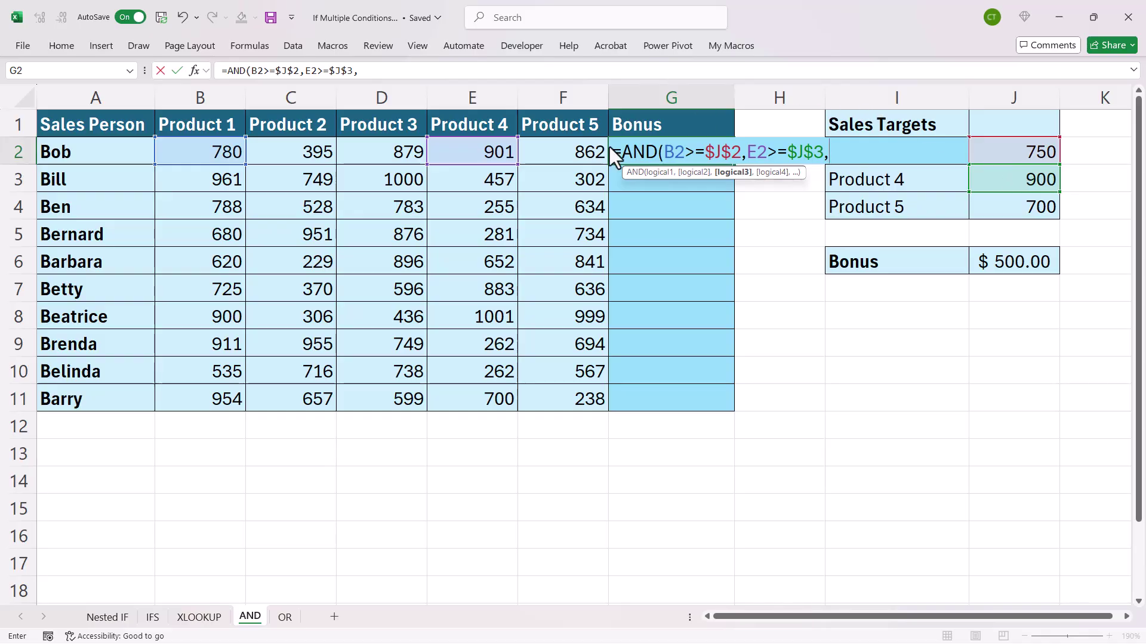
# Add F2>=$J$4 for Product 5, enter the AND formula, and fill it down the Bonus column.
pyautogui.click(590, 149)
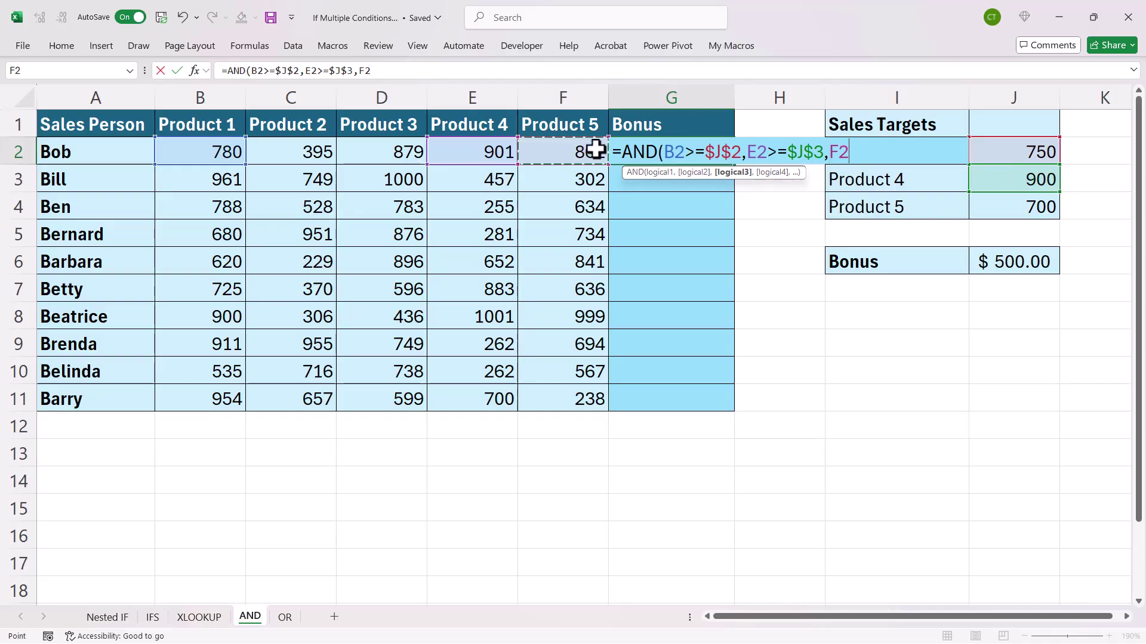
pyautogui.write('>=')
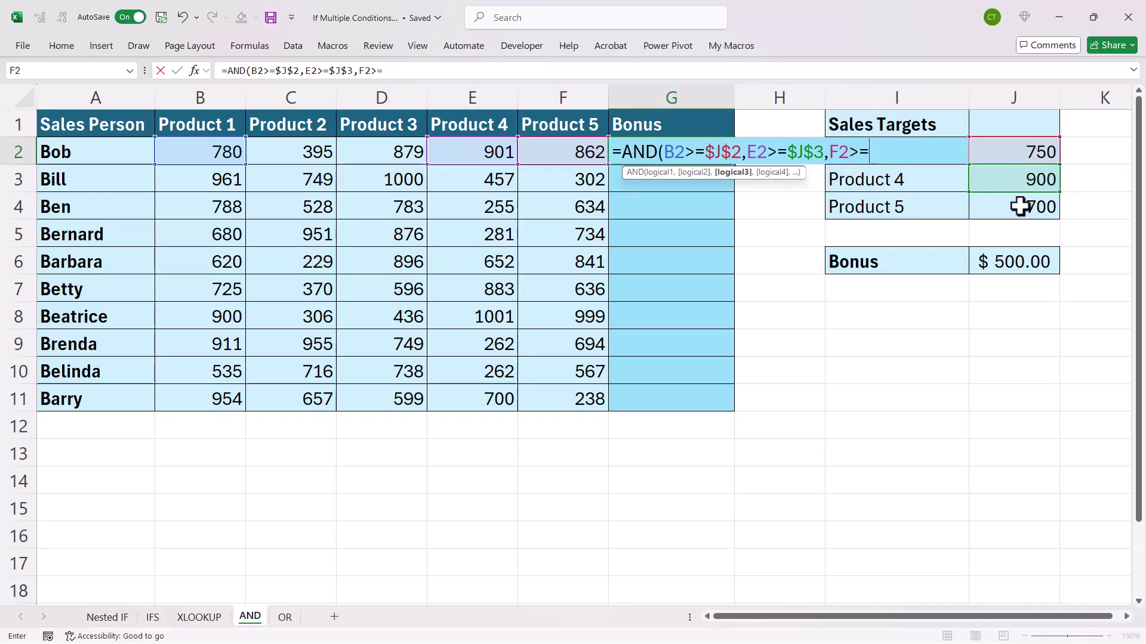
pyautogui.click(1019, 206)
pyautogui.press('F4')
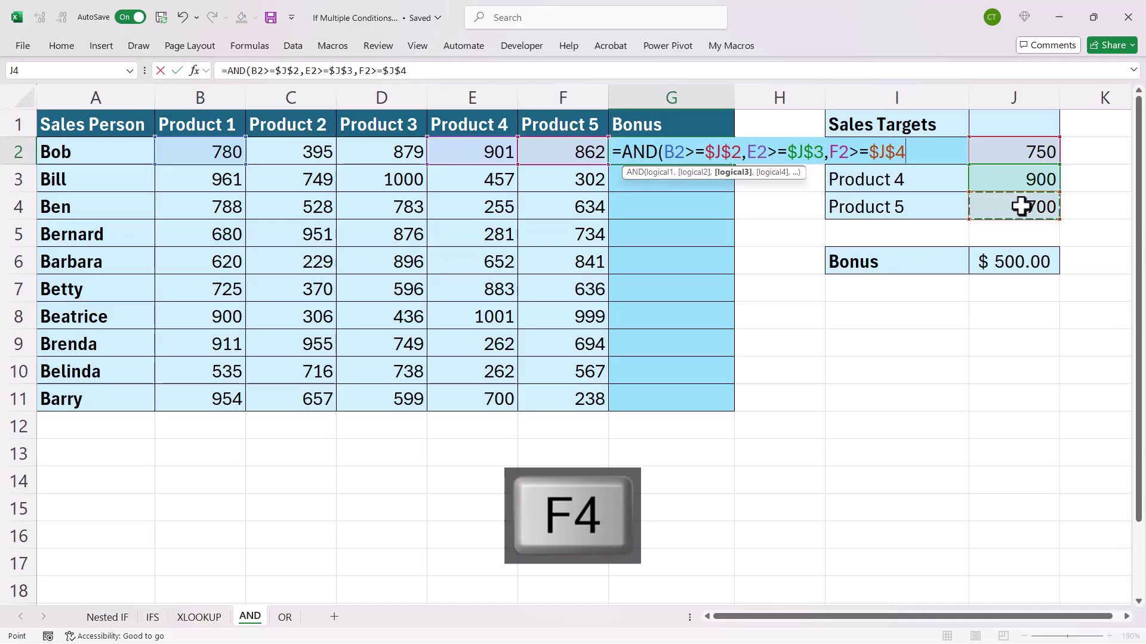
pyautogui.write(')')
pyautogui.press('Return')
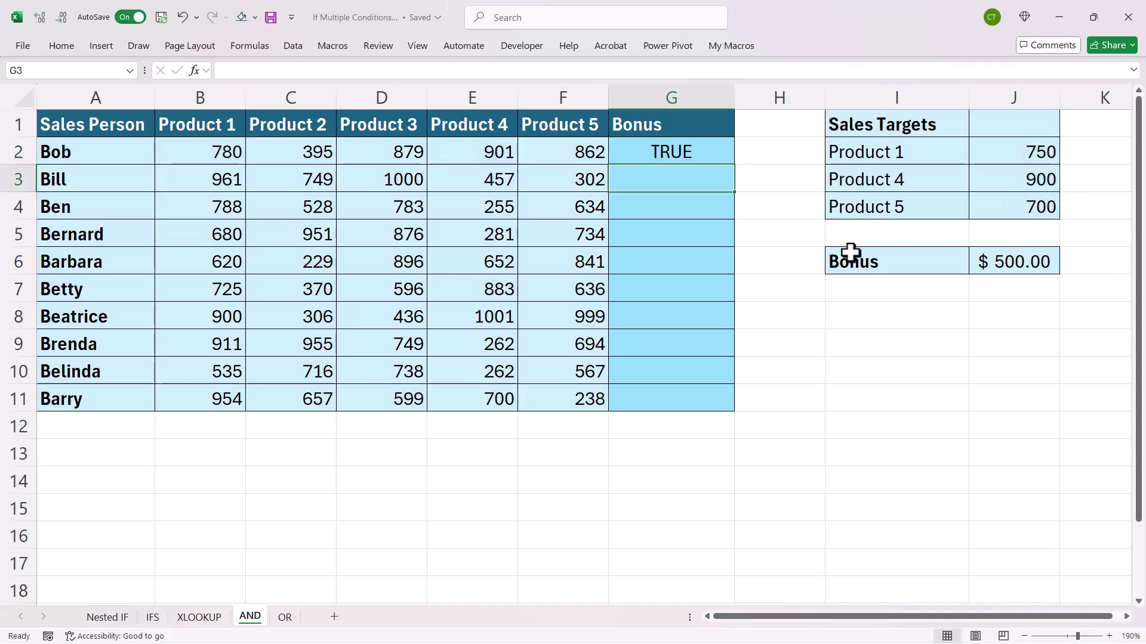
pyautogui.click(695, 153)
pyautogui.doubleClick(734, 165)
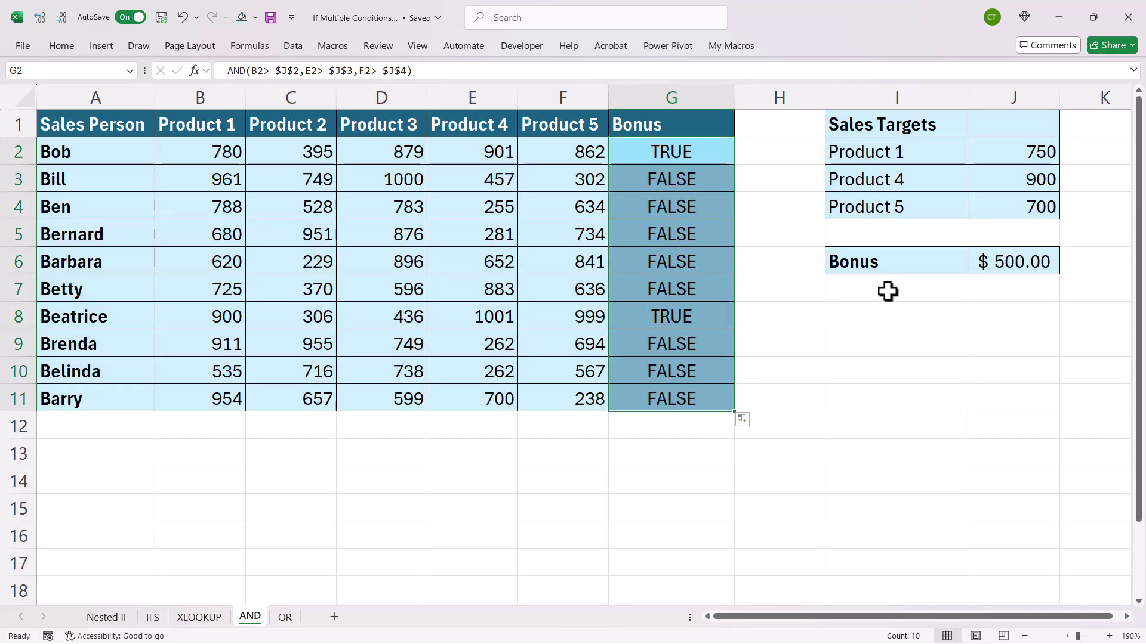
# Wrap G2's AND in IF returning $J$6 (500) or 0, and fill it down for every salesperson.
pyautogui.doubleClick(644, 153)
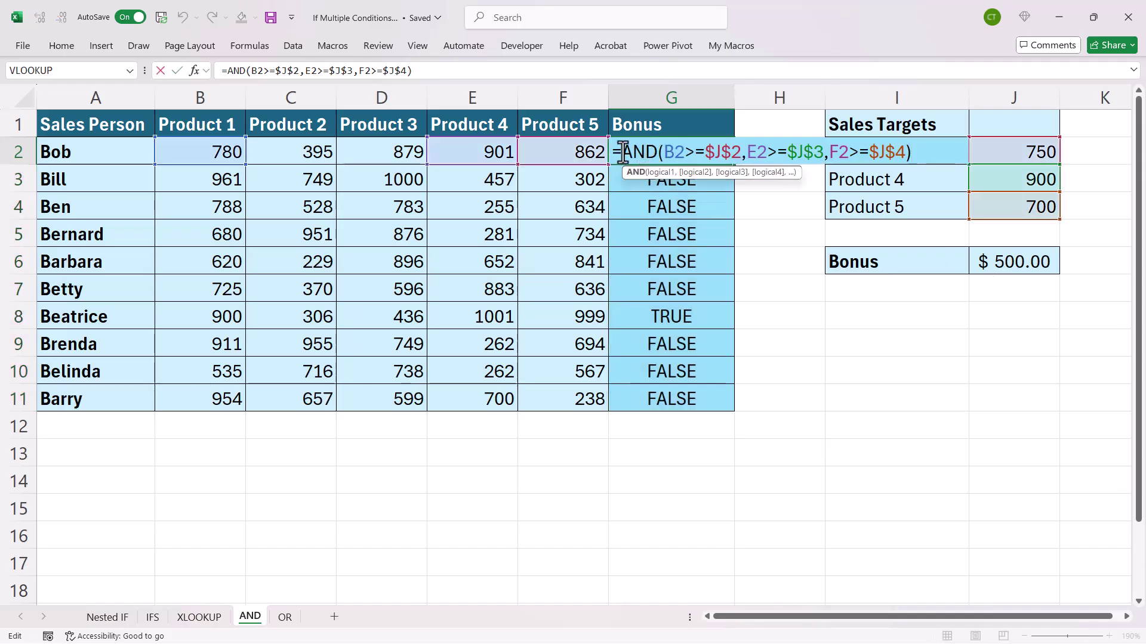
pyautogui.click(623, 152)
pyautogui.write('IF(')
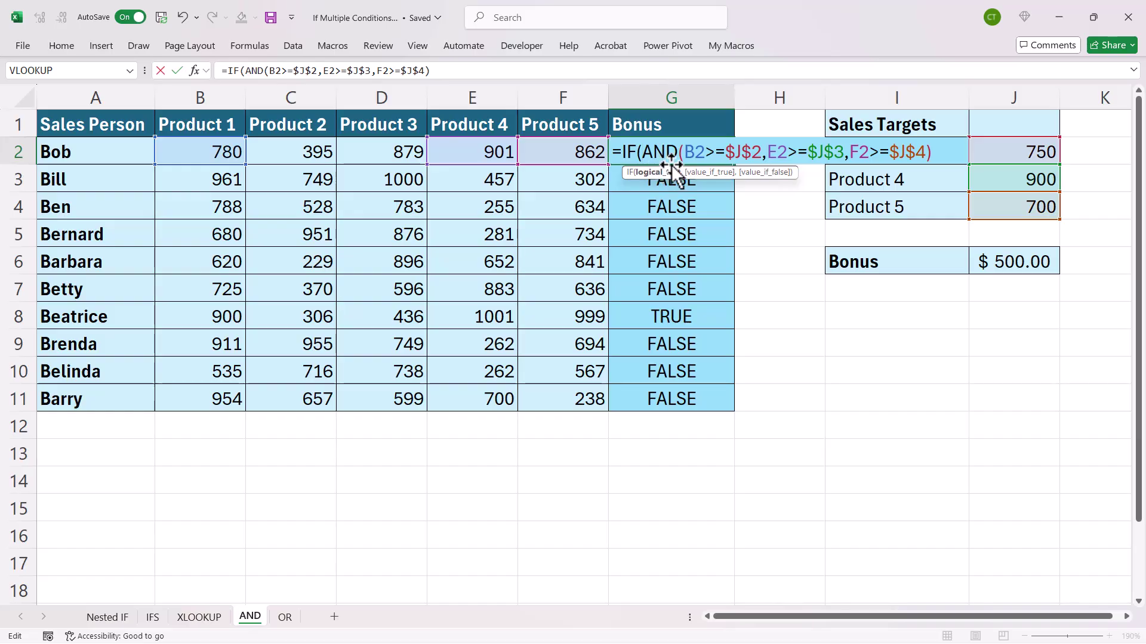
pyautogui.press('End')
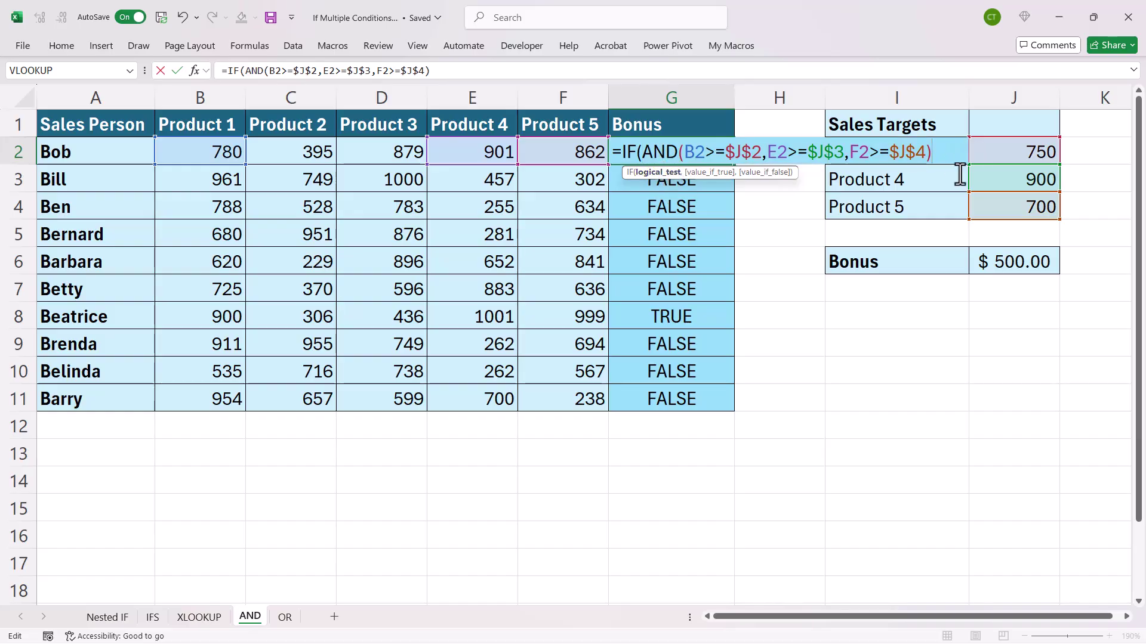
pyautogui.write(',')
pyautogui.click(1033, 261)
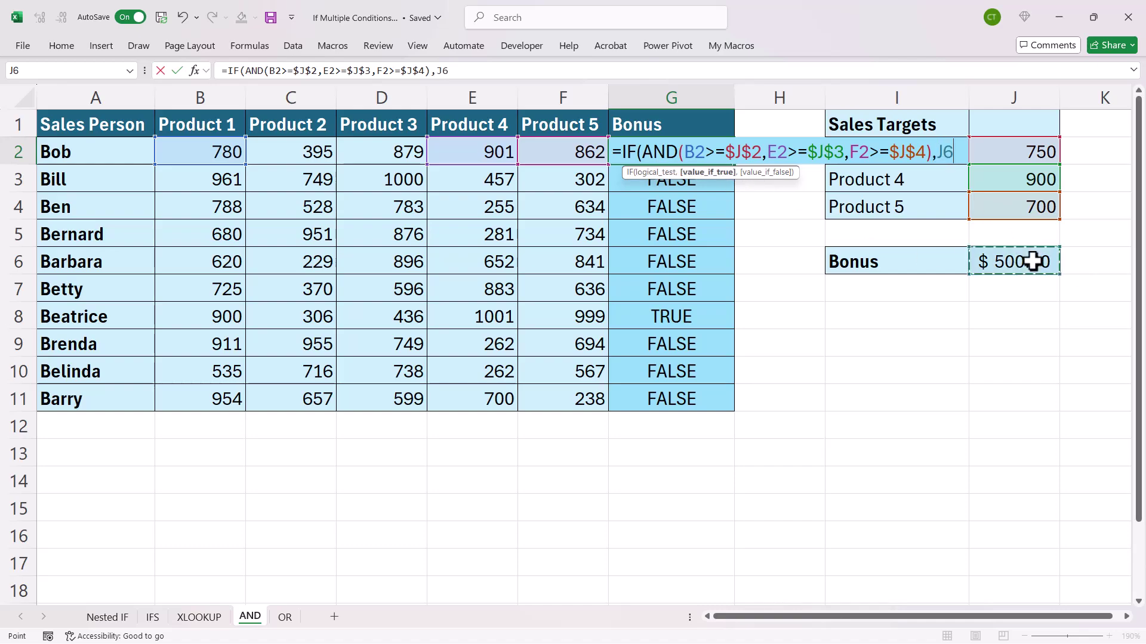
pyautogui.press('F4')
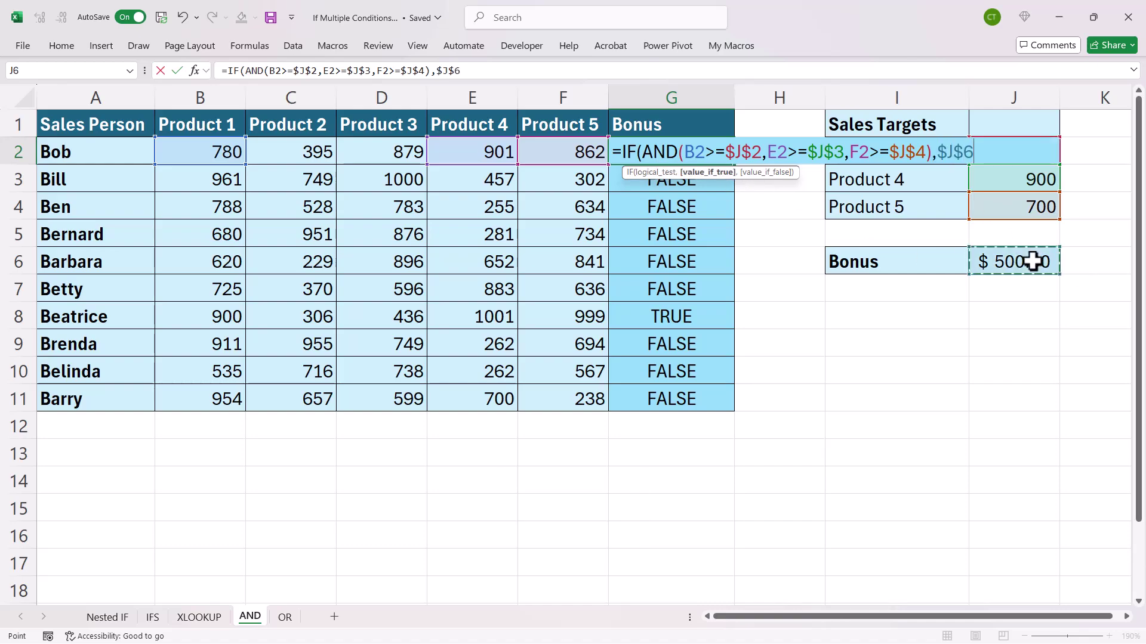
pyautogui.write(',')
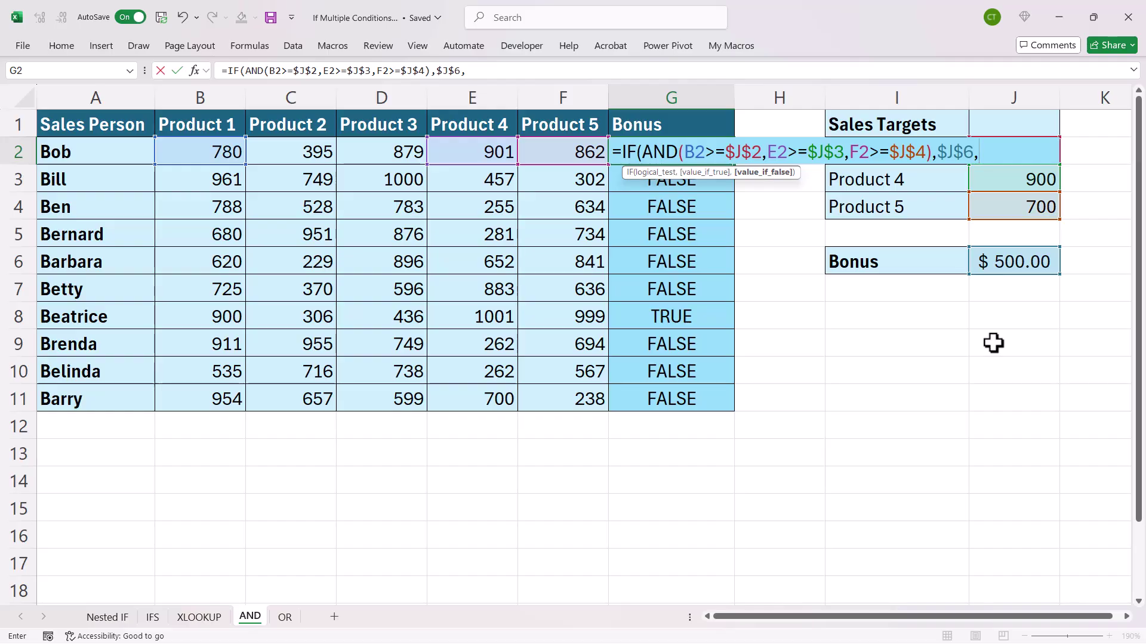
pyautogui.write('0)')
pyautogui.press('Return')
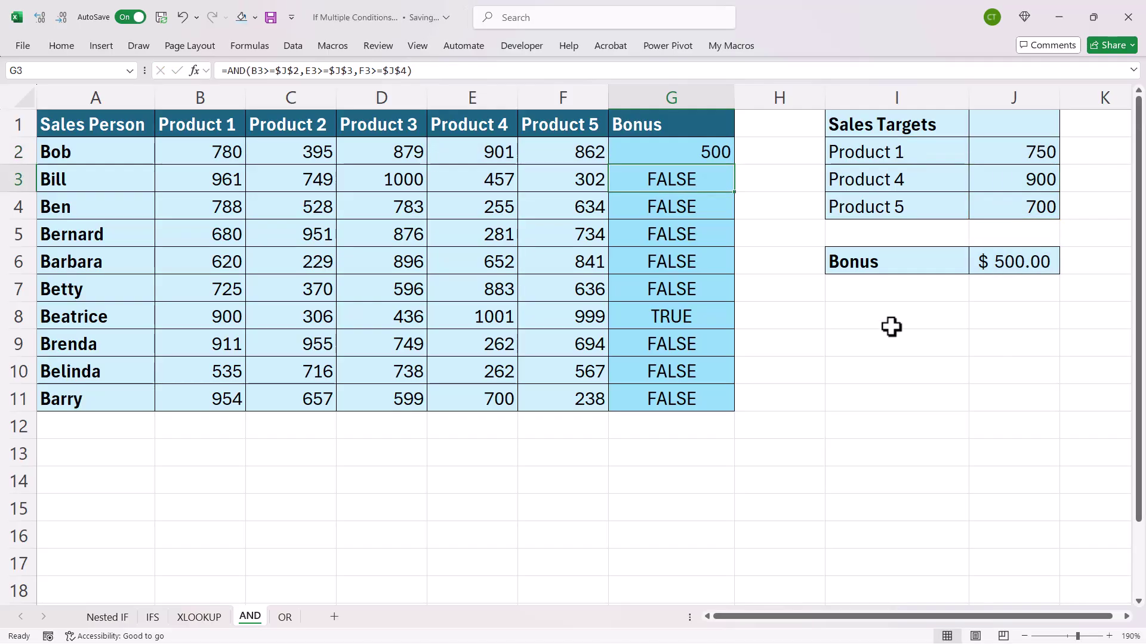
pyautogui.click(715, 154)
pyautogui.doubleClick(734, 166)
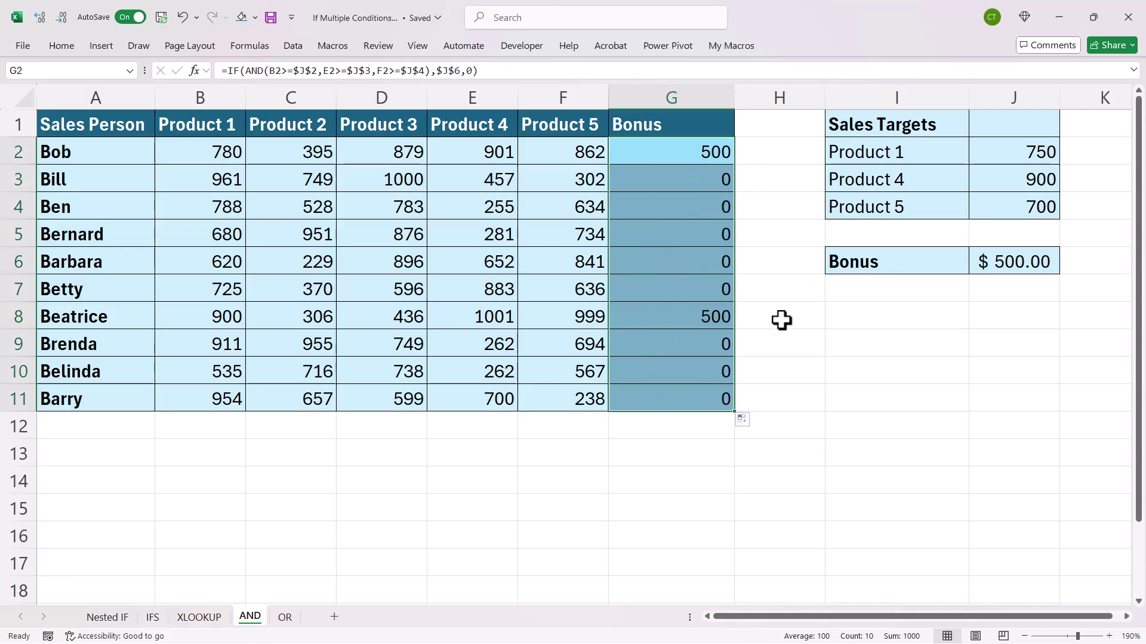
pyautogui.click(284, 618)
# In E2, start =OR with Employee 1's top sales months test B2>=$B$8.
pyautogui.click(600, 497)
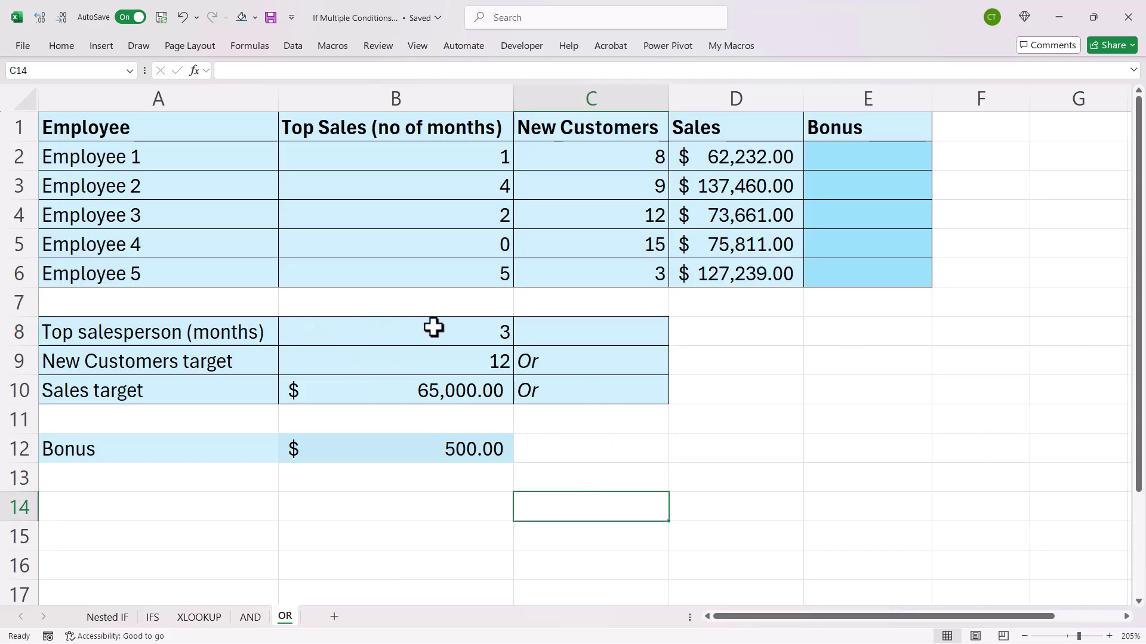
pyautogui.moveTo(435, 327); pyautogui.dragTo(435, 378)
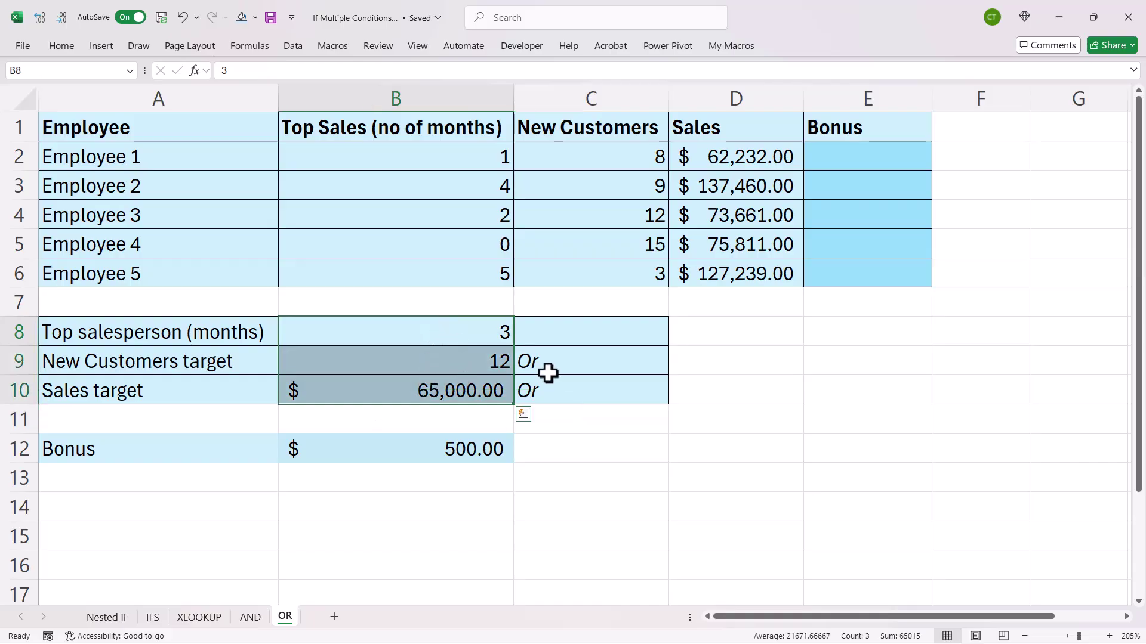
pyautogui.click(810, 168)
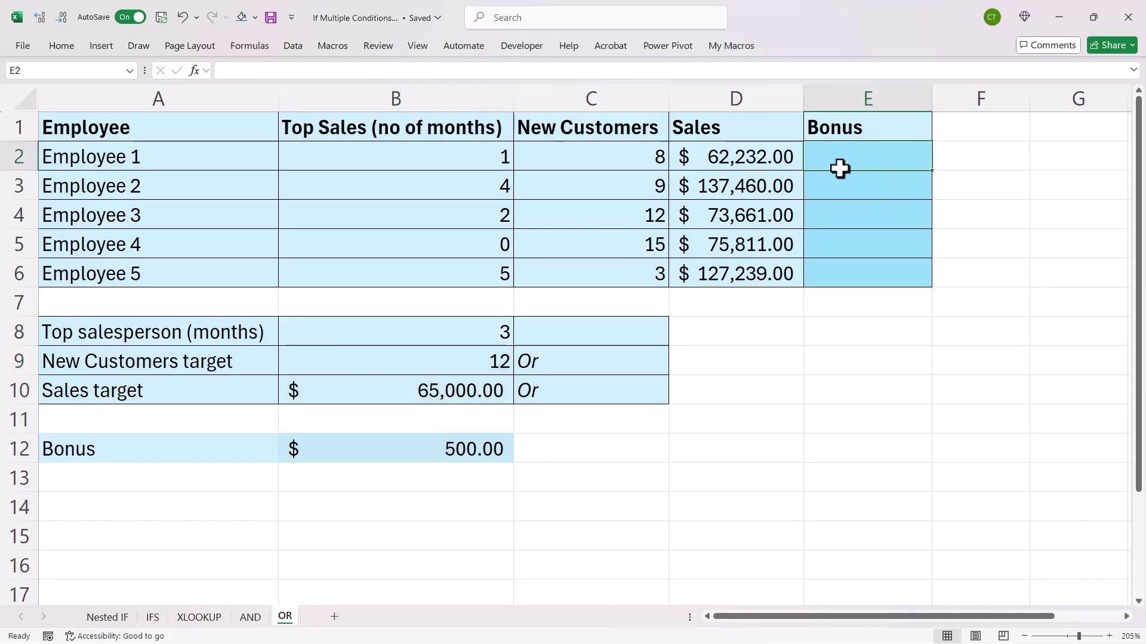
pyautogui.write('=or(')
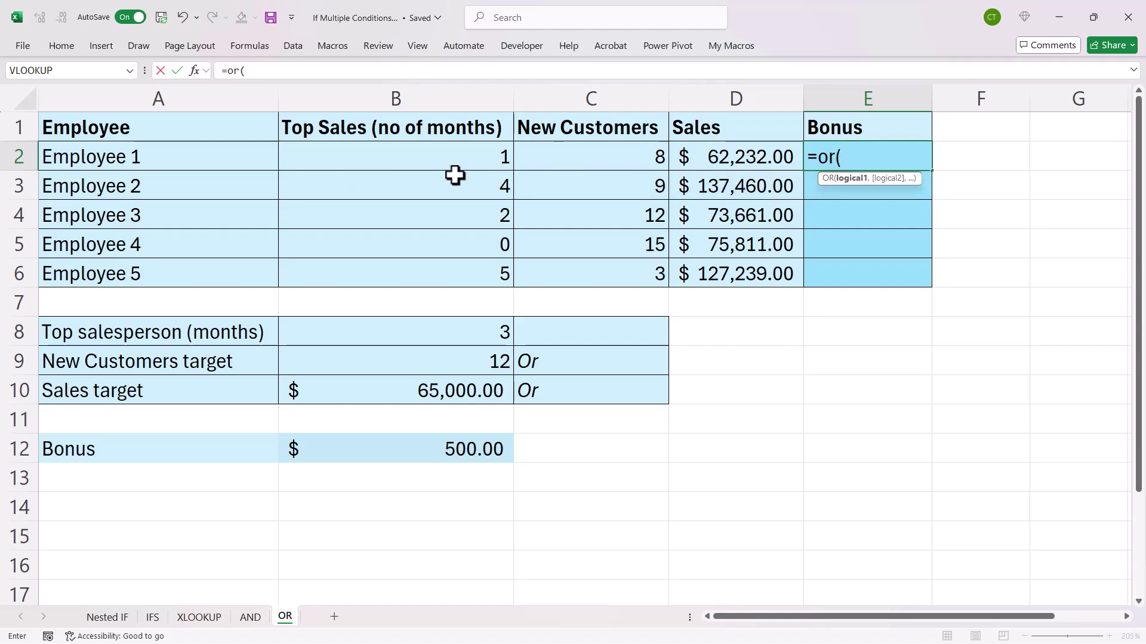
pyautogui.click(454, 163)
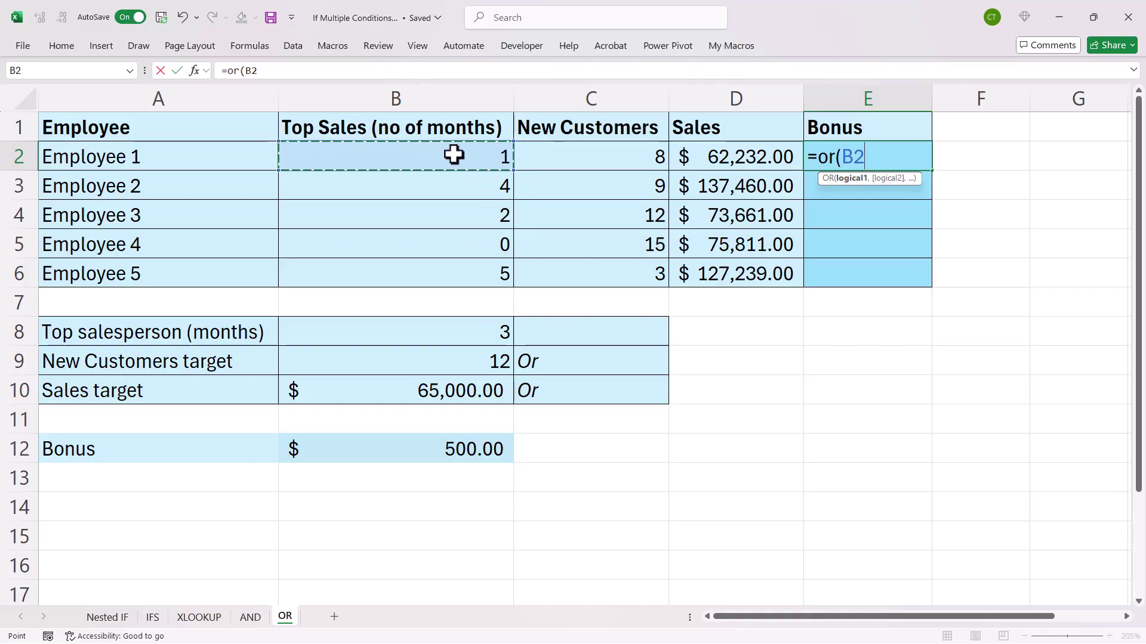
pyautogui.write('>=')
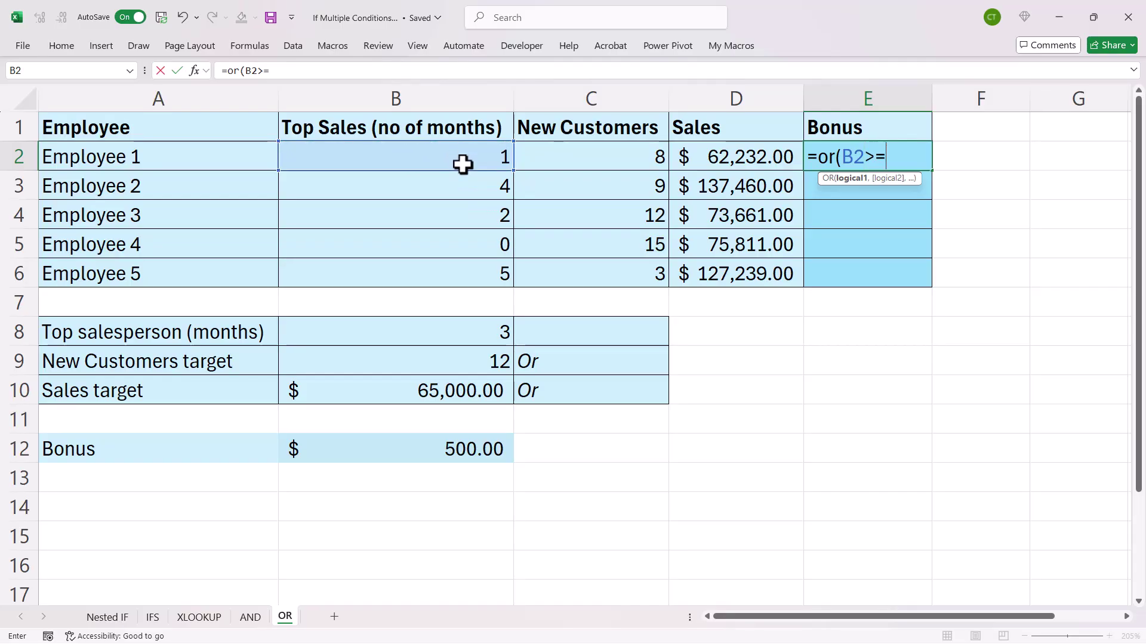
pyautogui.click(465, 323)
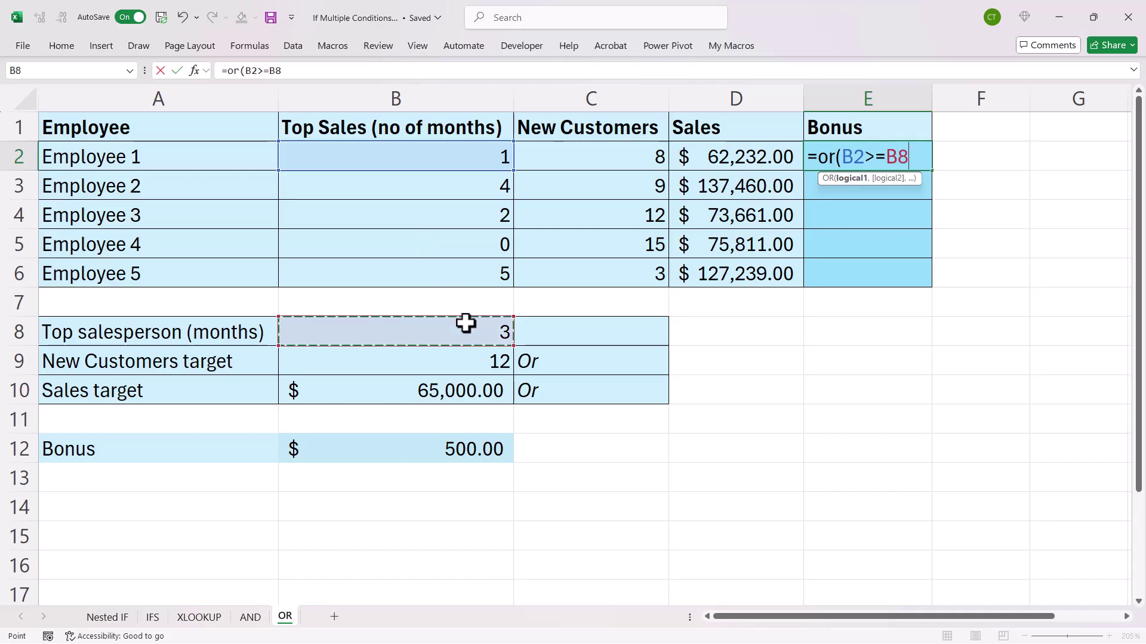
pyautogui.press('F4')
pyautogui.write(',')
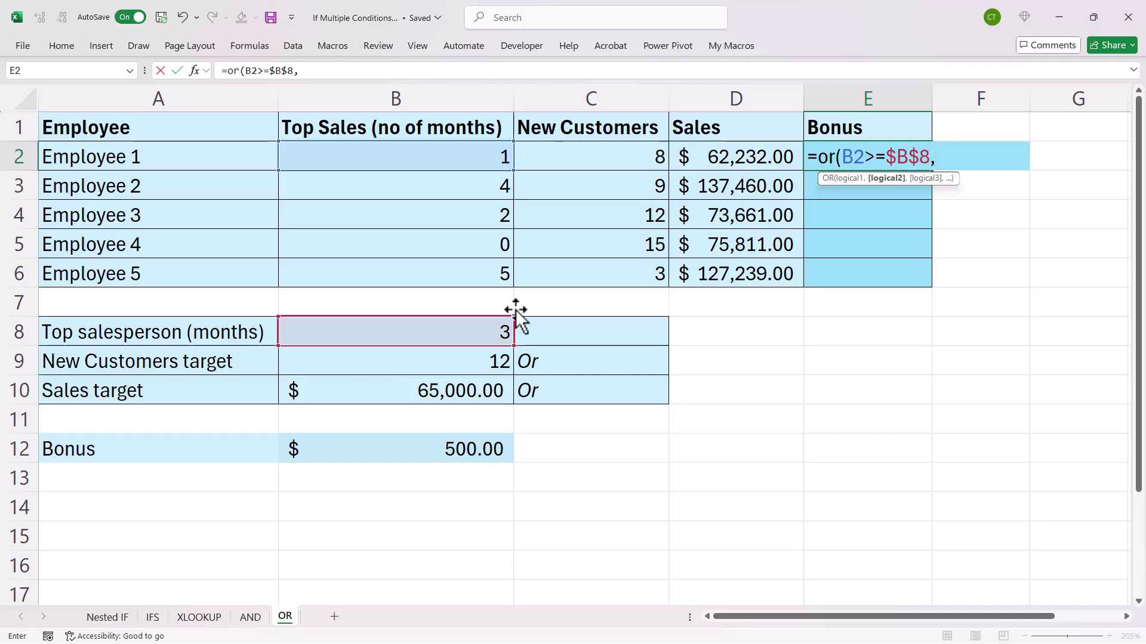
# Add C2>=$B$9 for new customers and D2>=$B$10 for sales, then enter the formula.
pyautogui.click(586, 156)
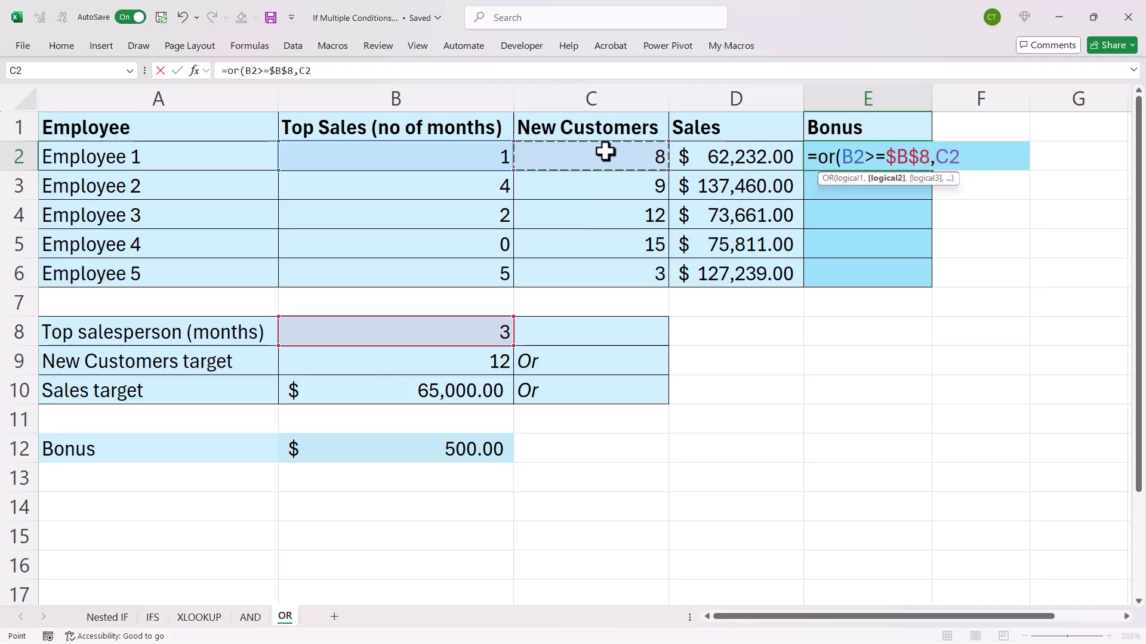
pyautogui.write('>=')
pyautogui.click(481, 358)
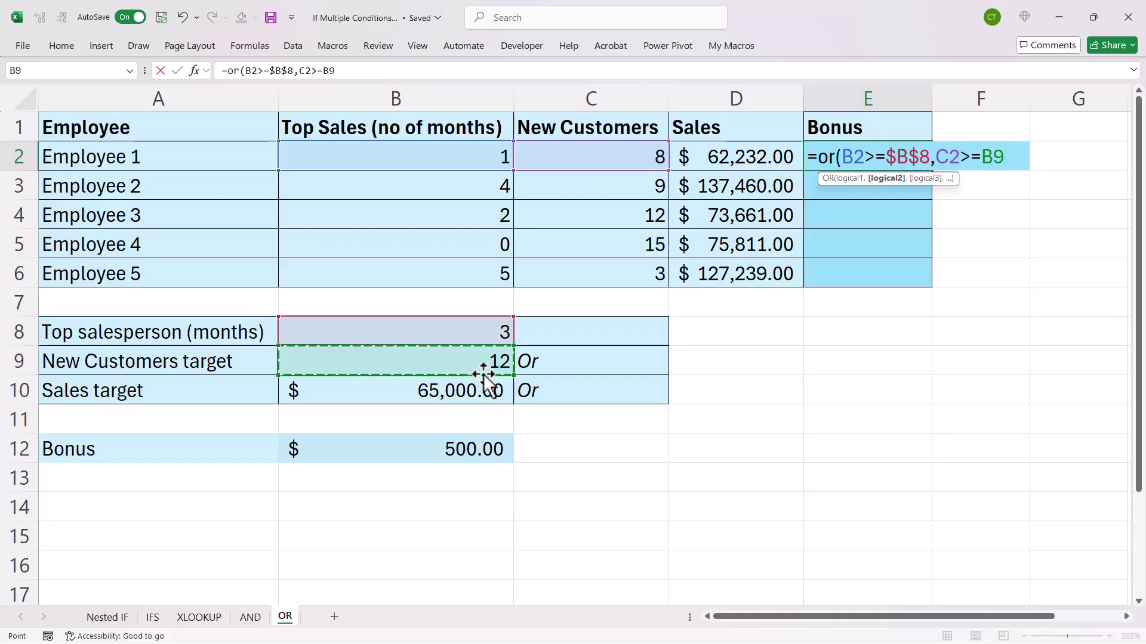
pyautogui.press('F4')
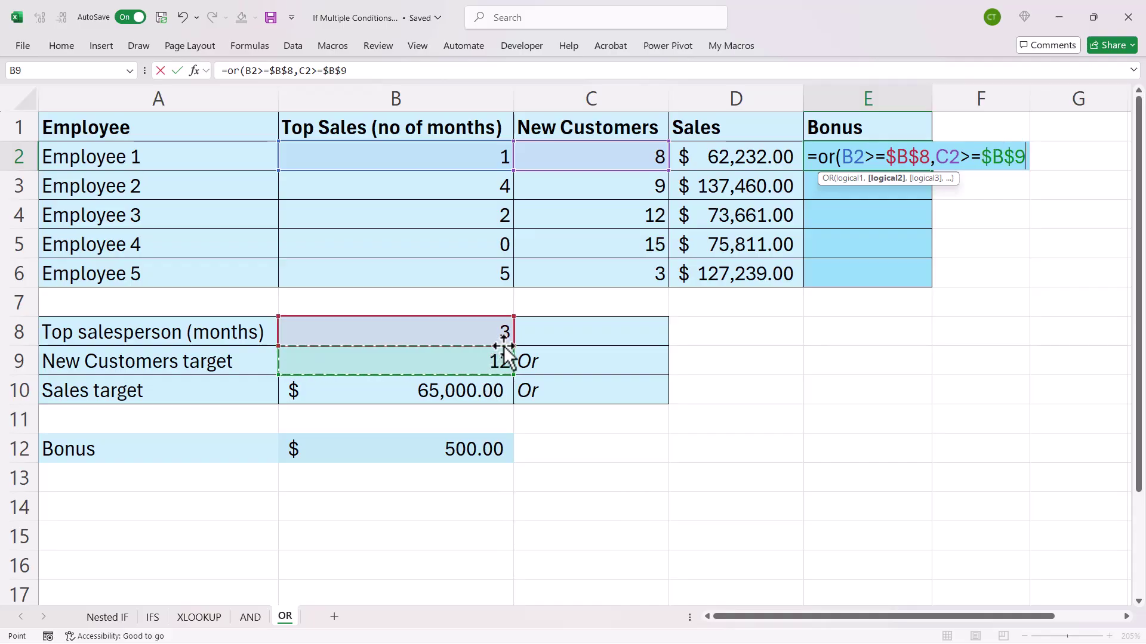
pyautogui.write(',')
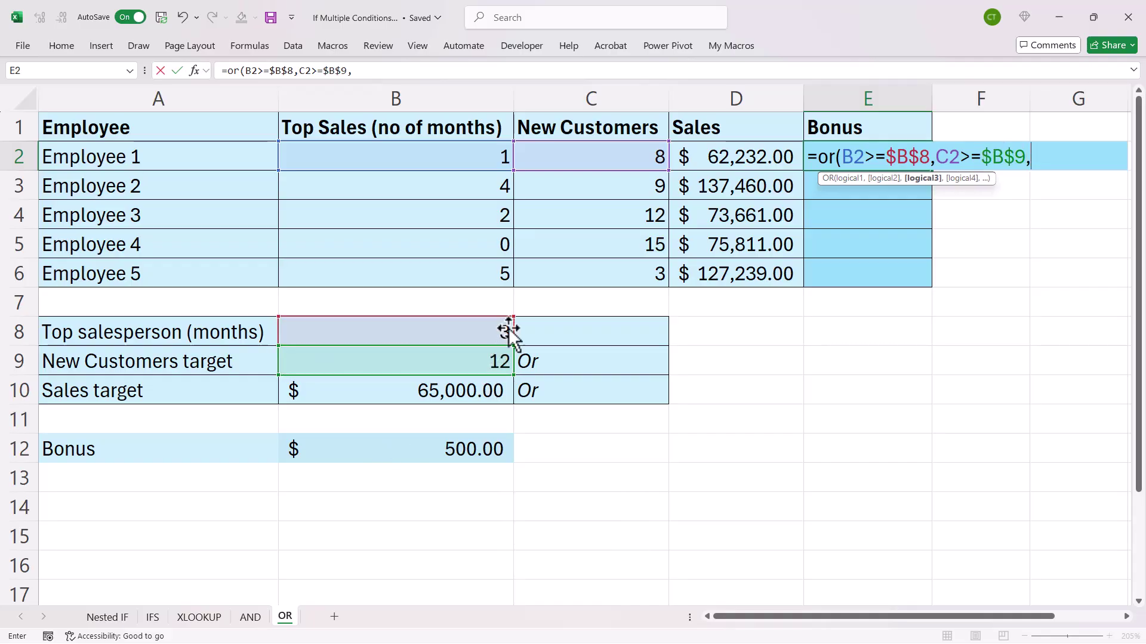
pyautogui.click(729, 158)
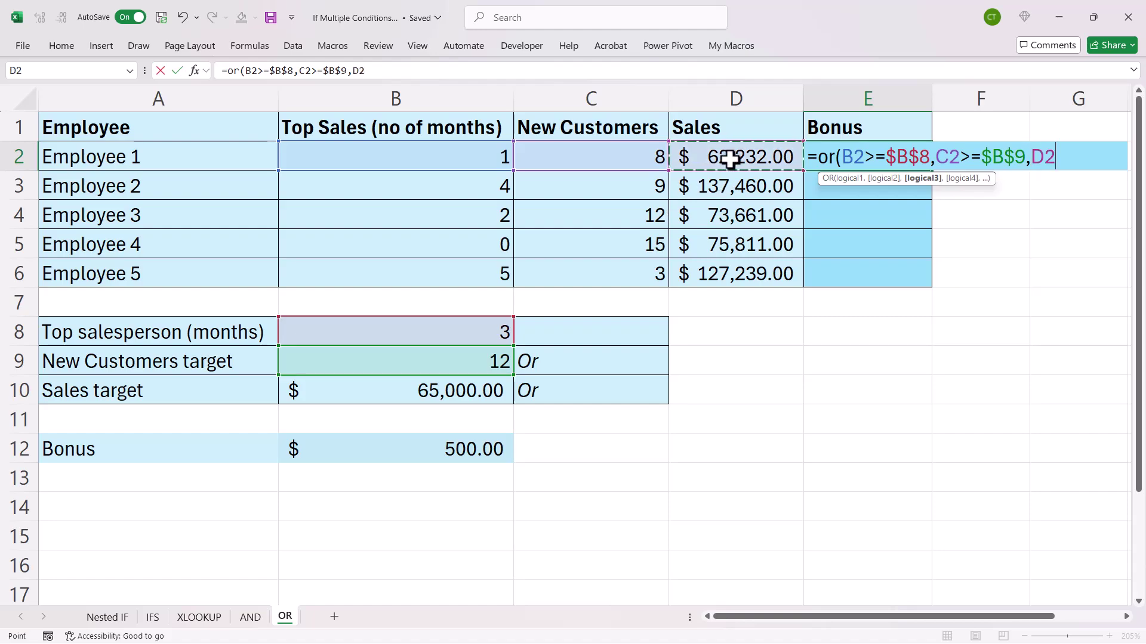
pyautogui.write('>=')
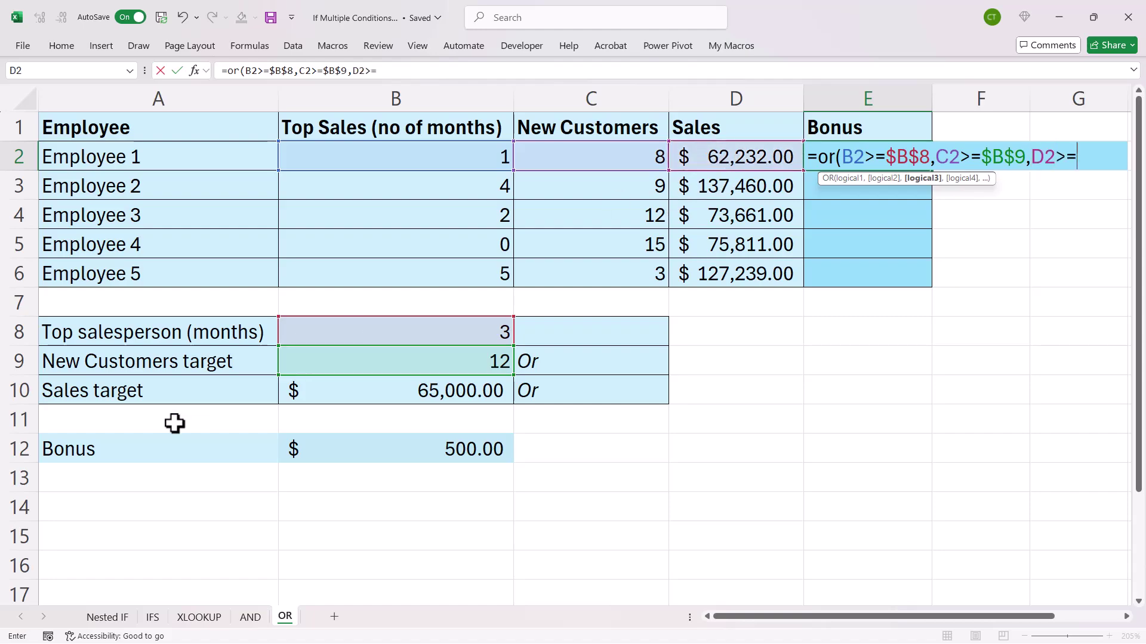
pyautogui.click(366, 391)
pyautogui.press('F4')
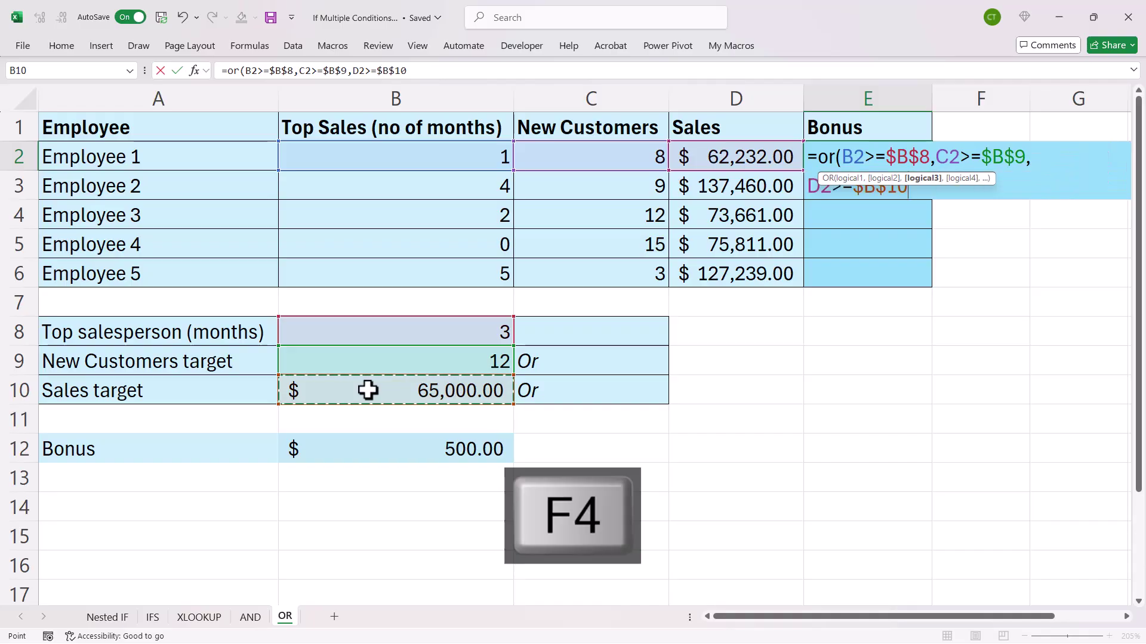
pyautogui.write(')')
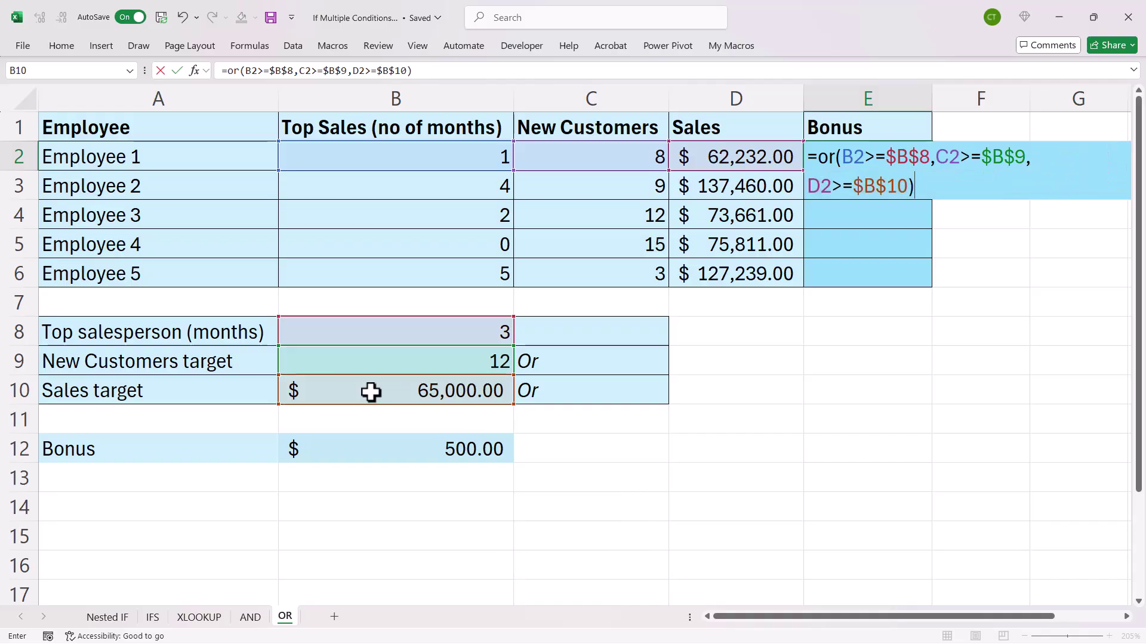
pyautogui.press('Return')
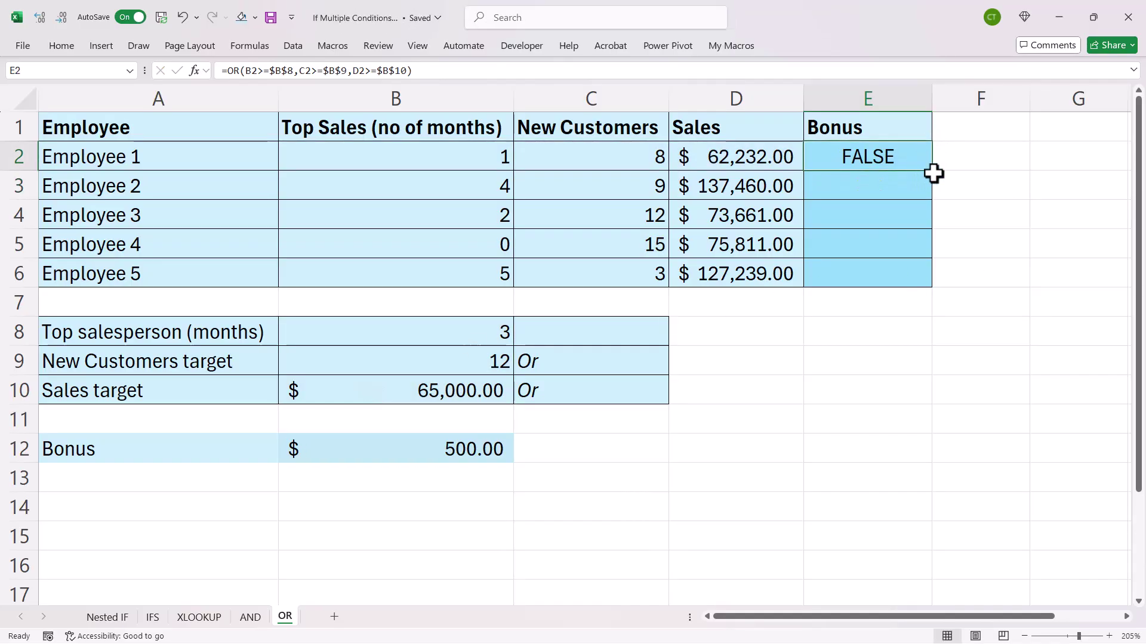
# Copy the OR test from E2 down the Bonus column to Employee 5.
pyautogui.doubleClick(934, 174)
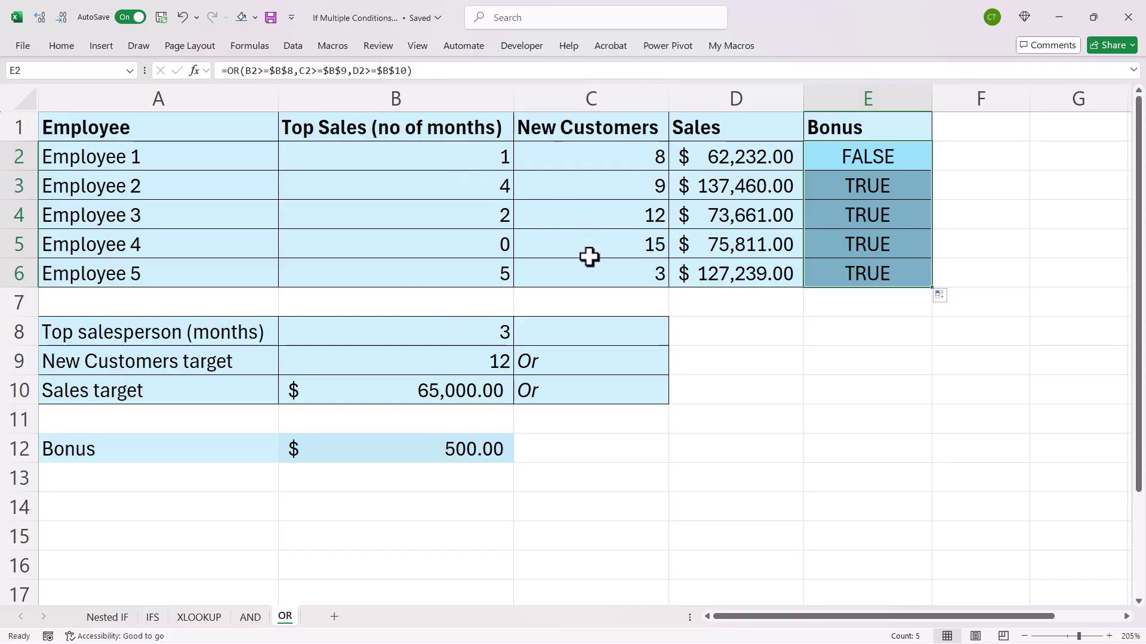
pyautogui.click(918, 311)
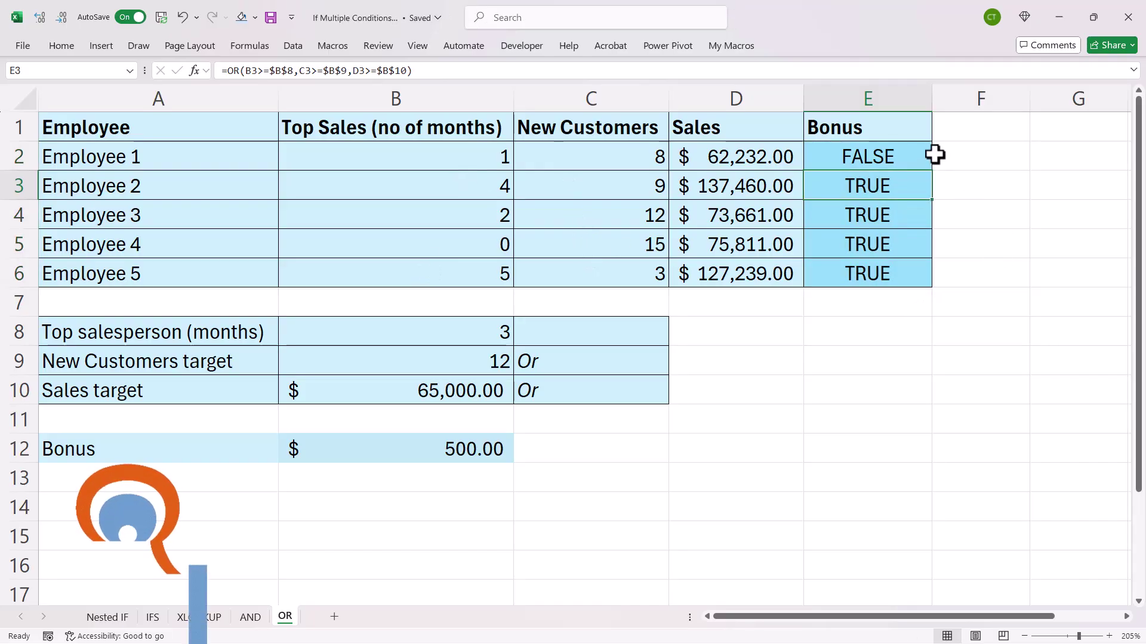
pyautogui.click(905, 156)
# Rewrite E2 as =IF(OR(...),$B$12,0) and fill it down to E6.
pyautogui.doubleClick(905, 156)
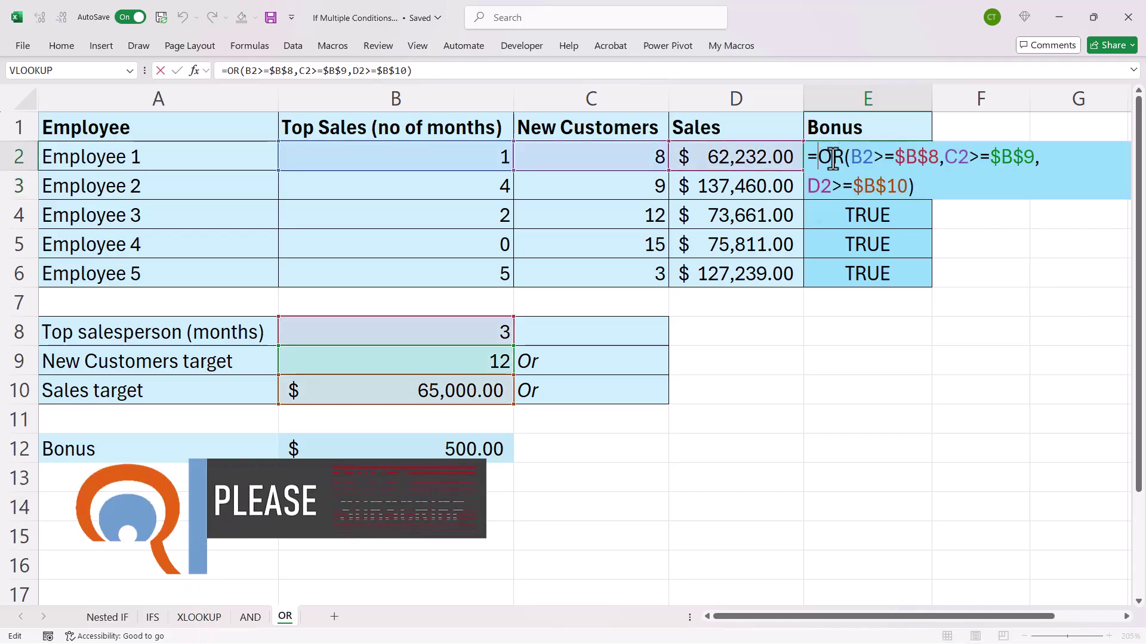
pyautogui.click(816, 156)
pyautogui.write('IF(')
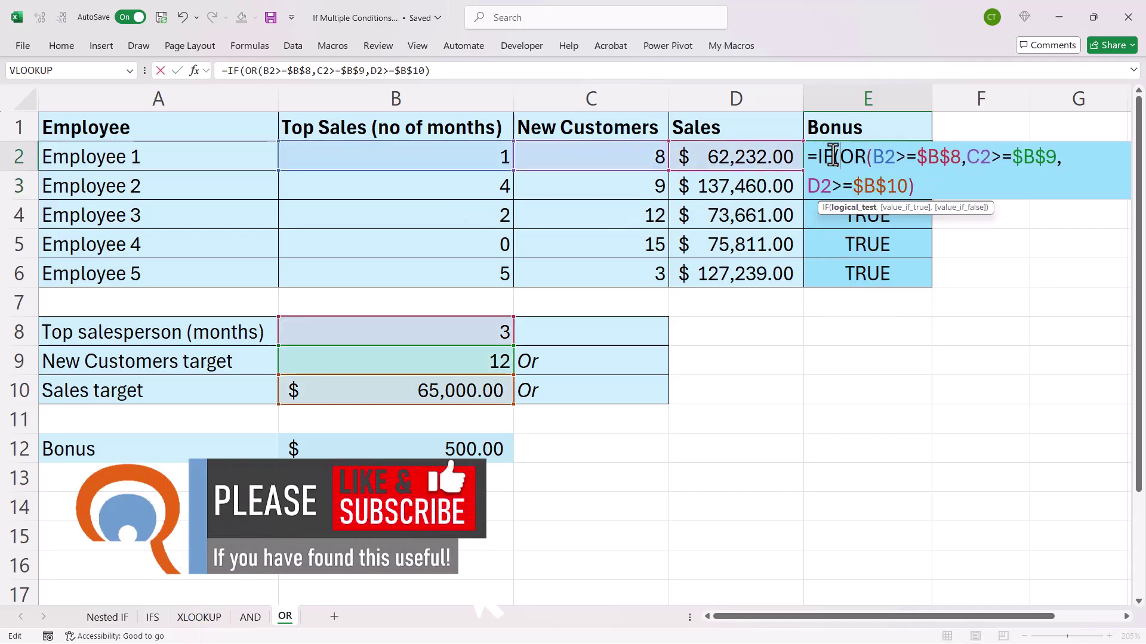
pyautogui.click(953, 185)
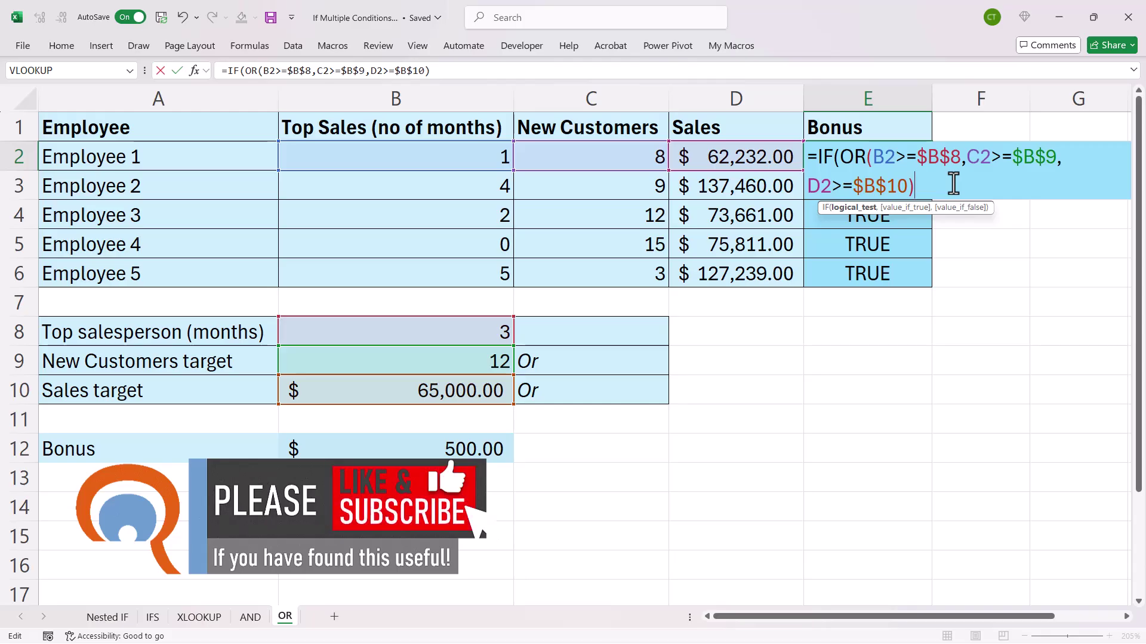
pyautogui.write(',')
pyautogui.click(485, 450)
pyautogui.press('F4')
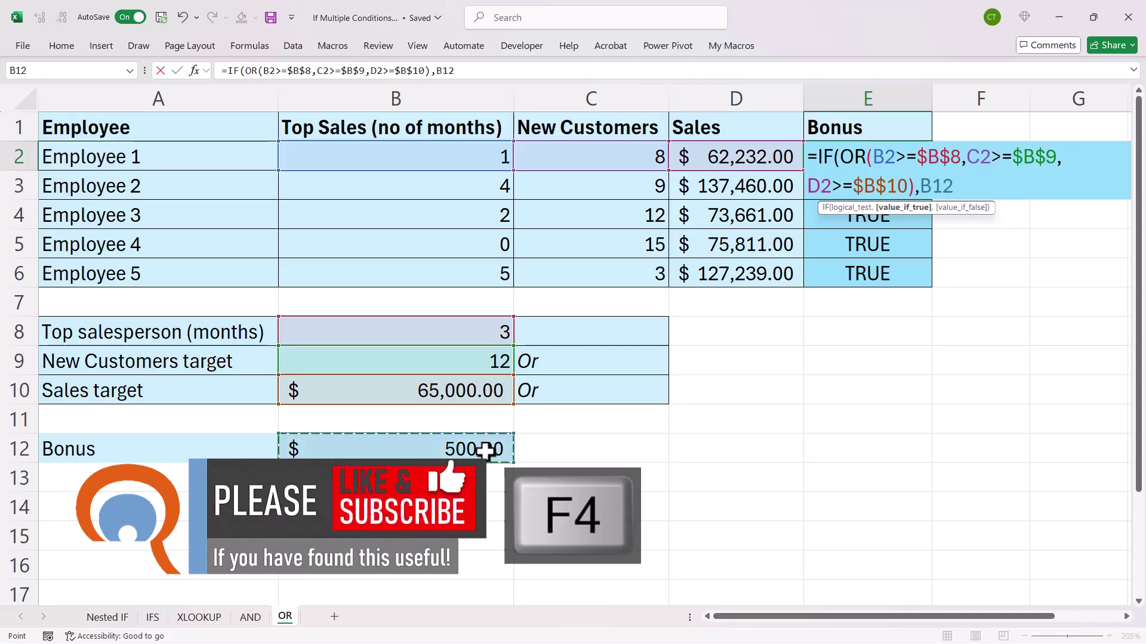
pyautogui.write(',0)')
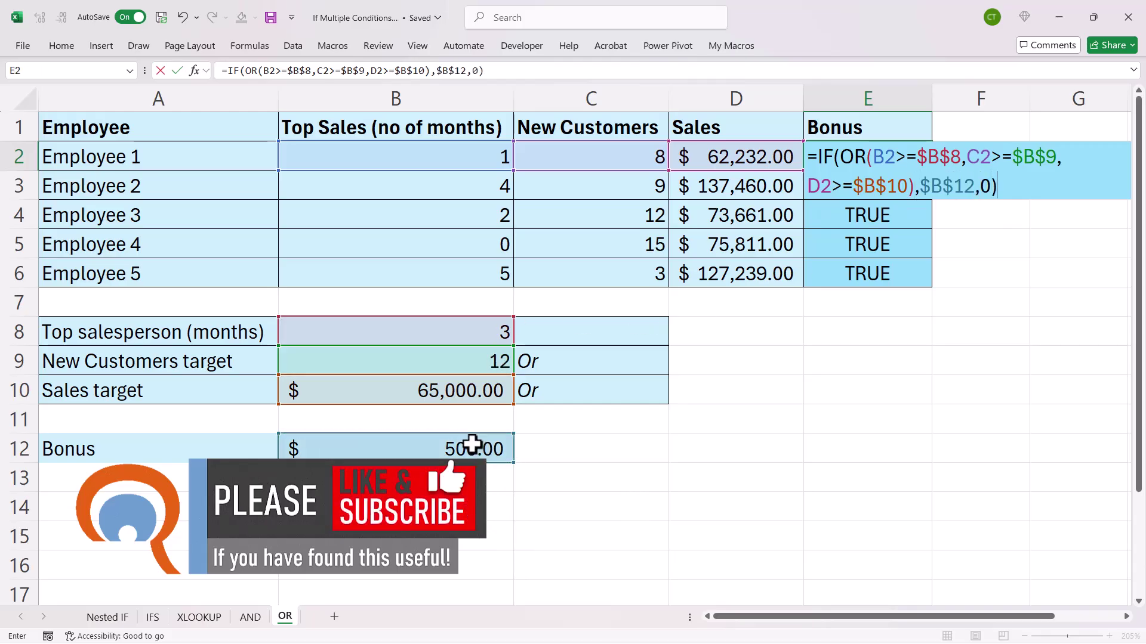
pyautogui.press('Return')
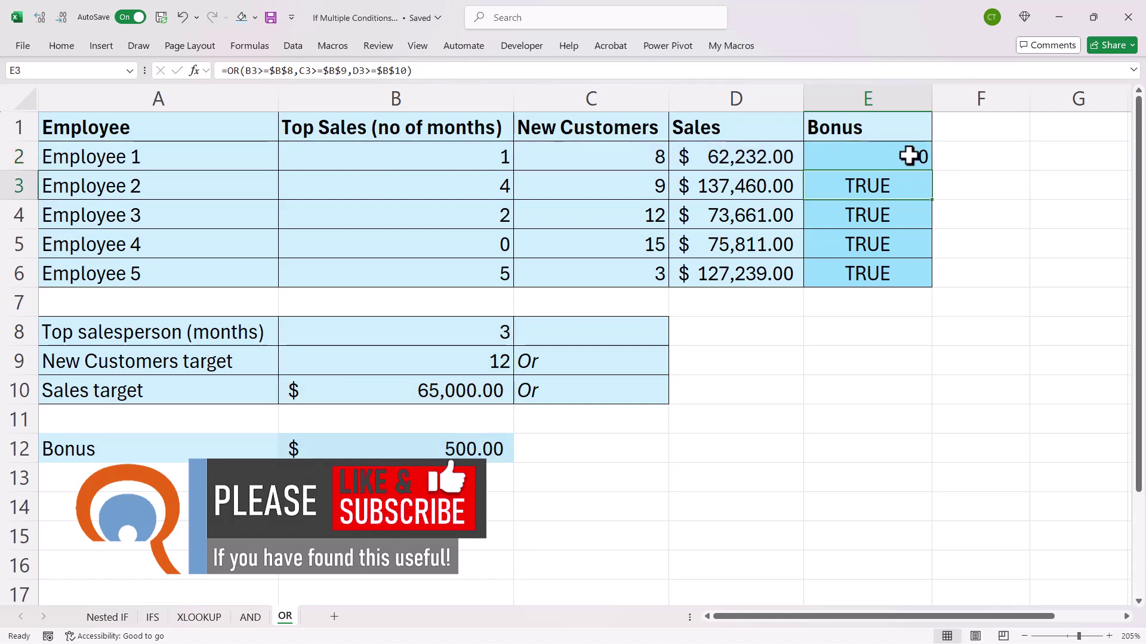
pyautogui.click(908, 156)
pyautogui.doubleClick(932, 171)
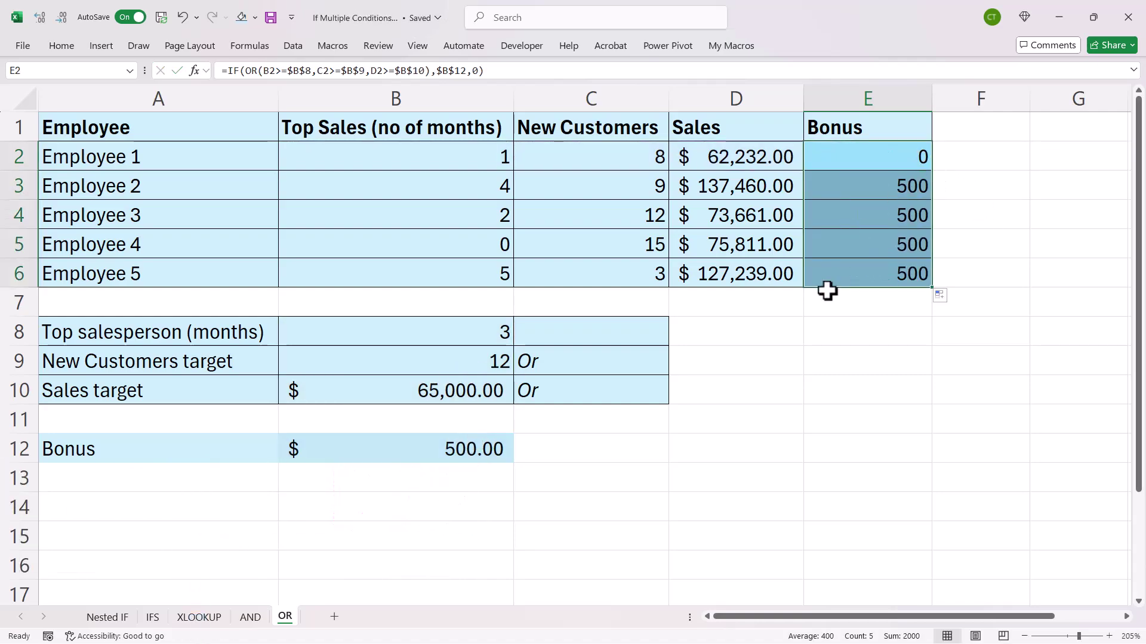
# Label the top-salesperson criterion in C8 as "Must".
pyautogui.click(550, 335)
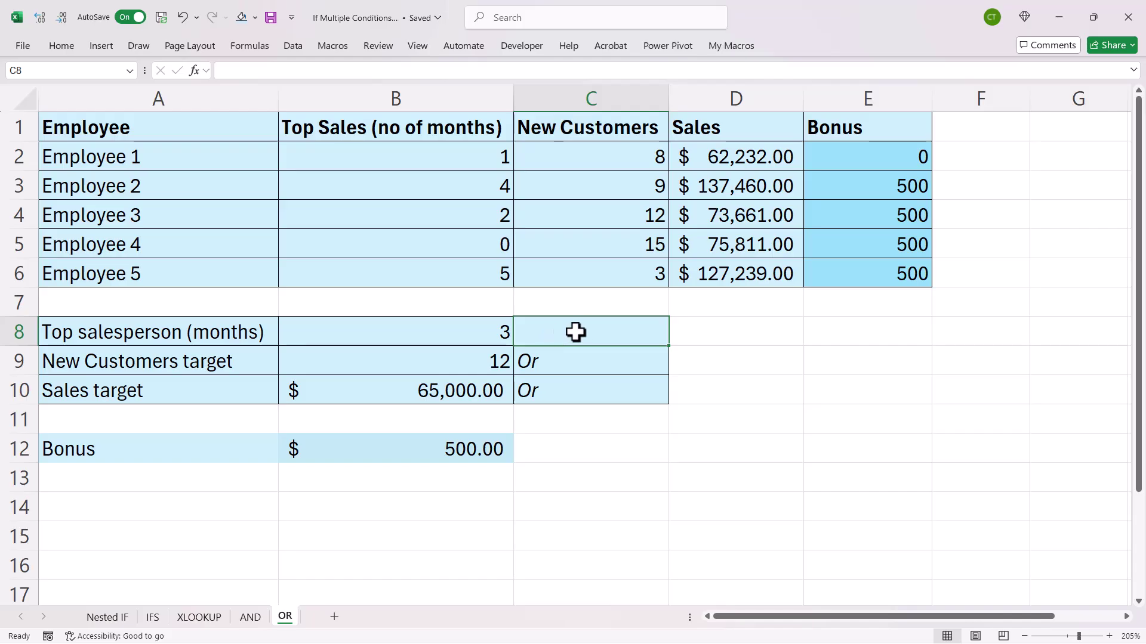
pyautogui.write('Must')
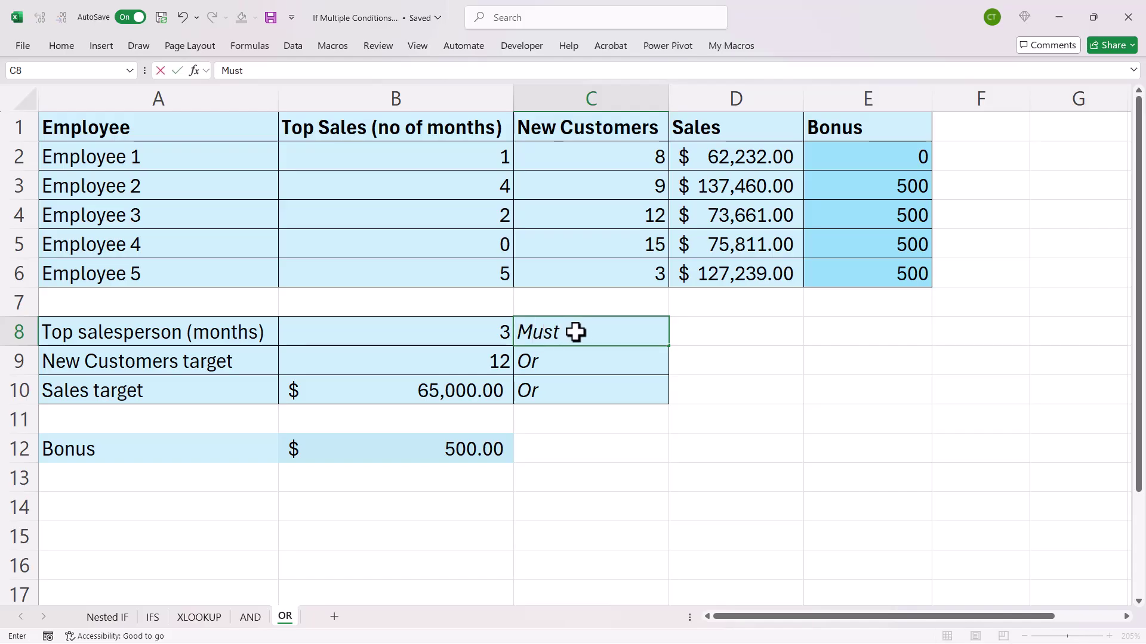
pyautogui.click(397, 336)
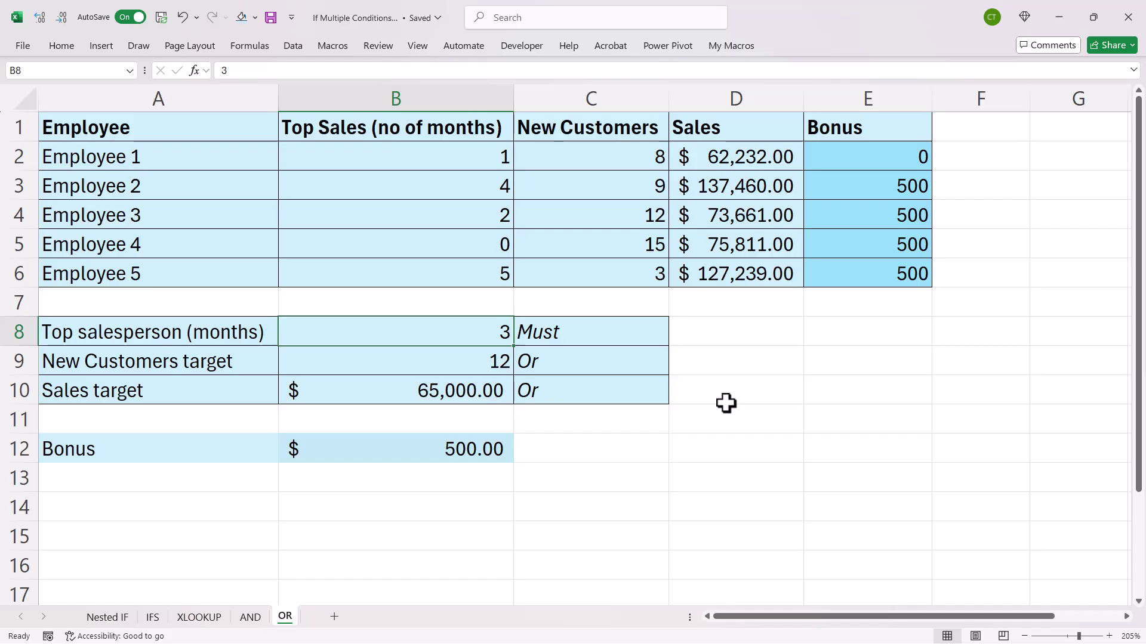
# Clear the old Bonus values in E2:E6.
pyautogui.moveTo(880, 148); pyautogui.dragTo(886, 265)
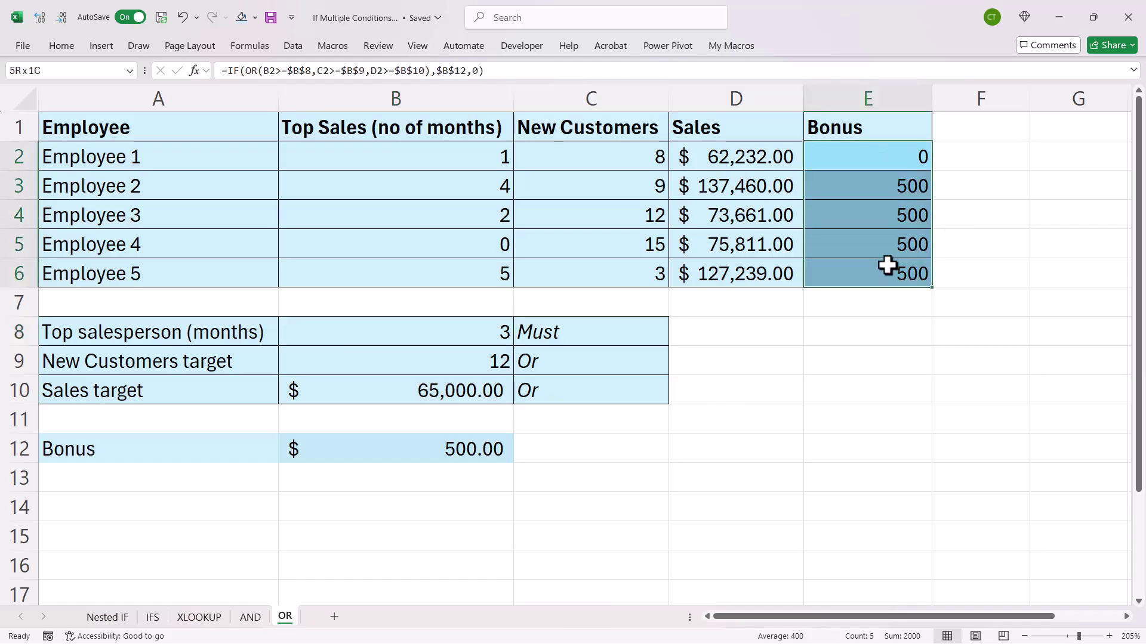
pyautogui.press('Delete')
pyautogui.click(845, 165)
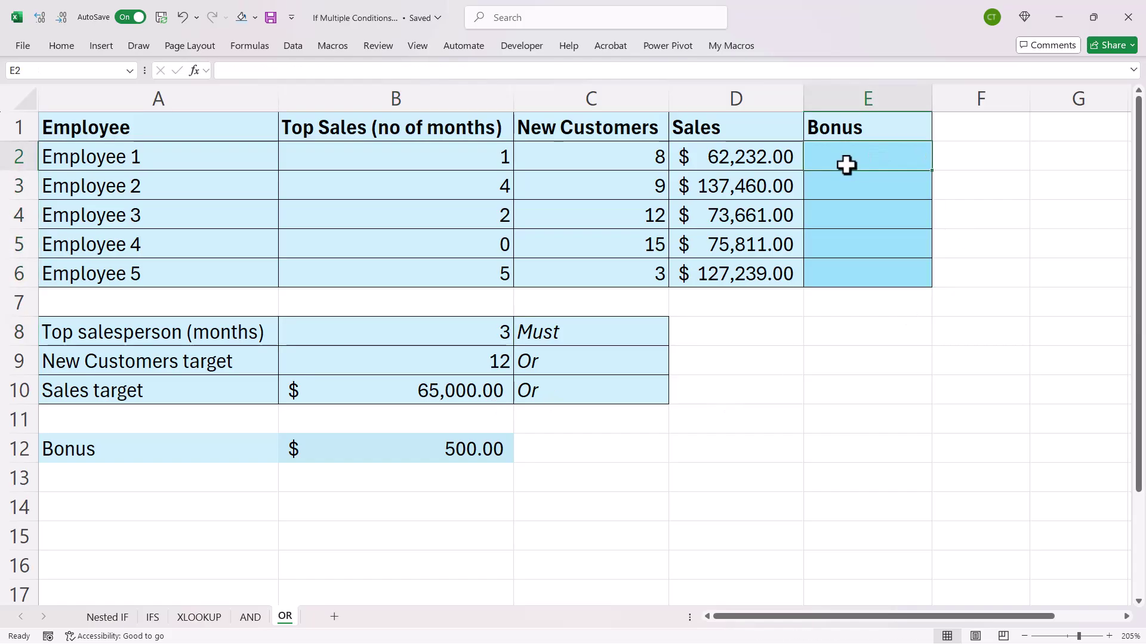
# Begin E2's formula as =AND(B2>=$B$8, testing Employee 1's months against B8.
pyautogui.write('=AND')
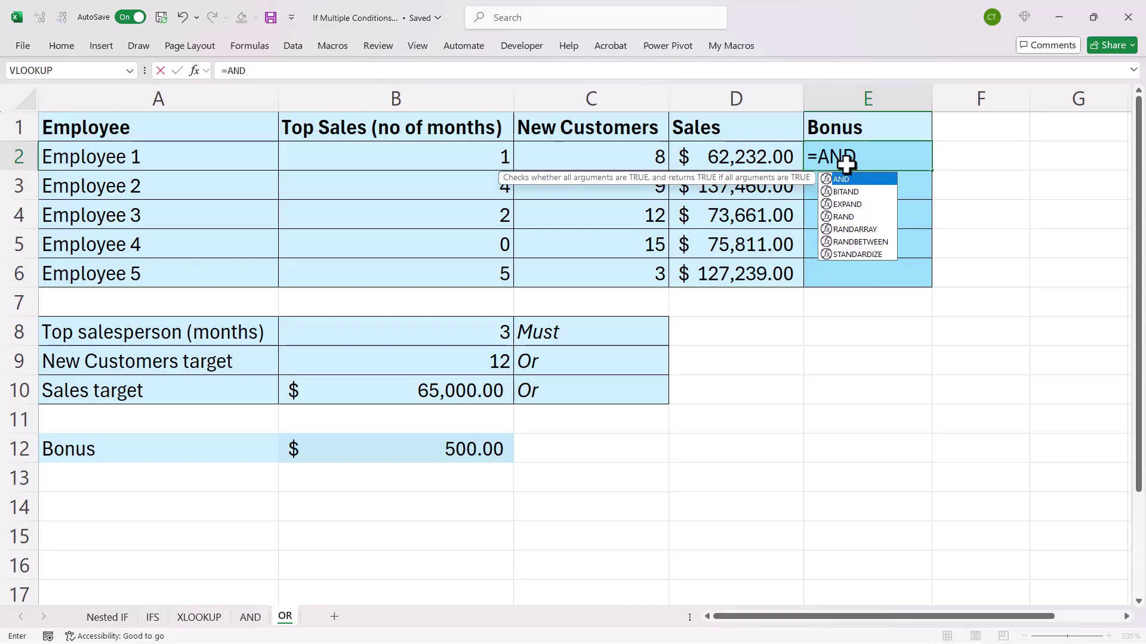
pyautogui.write('(')
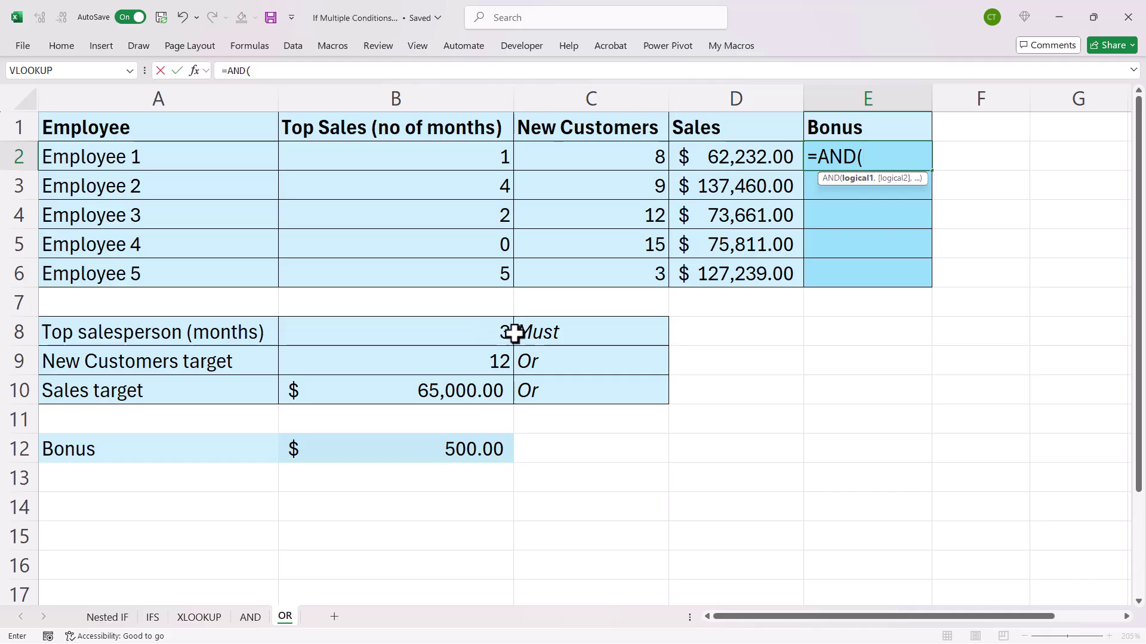
pyautogui.click(450, 155)
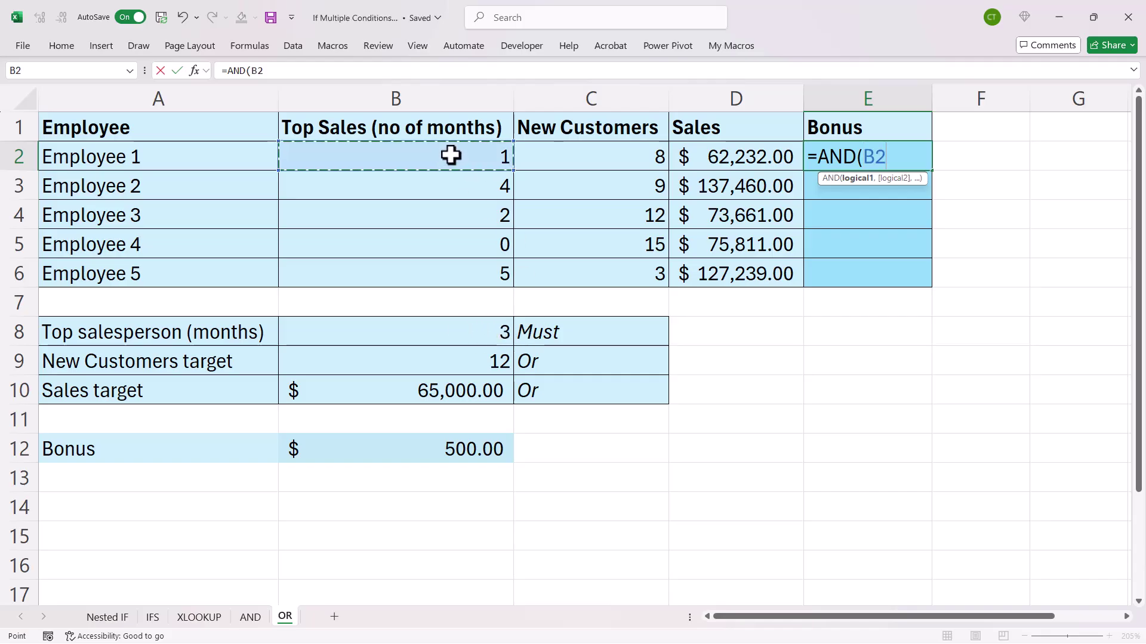
pyautogui.write('>=')
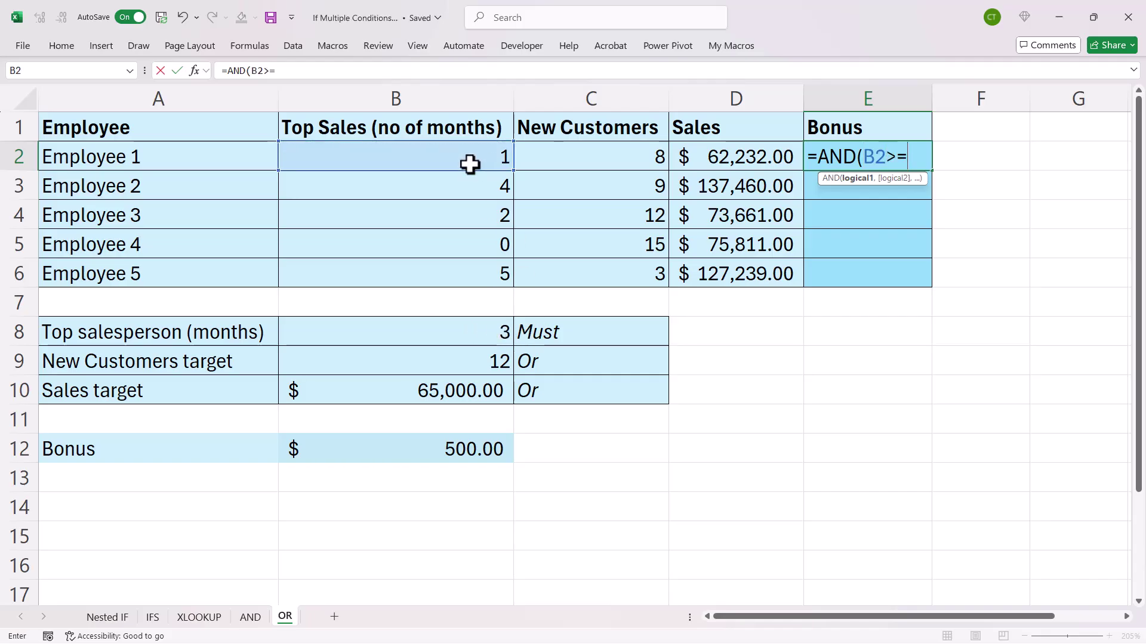
pyautogui.click(468, 326)
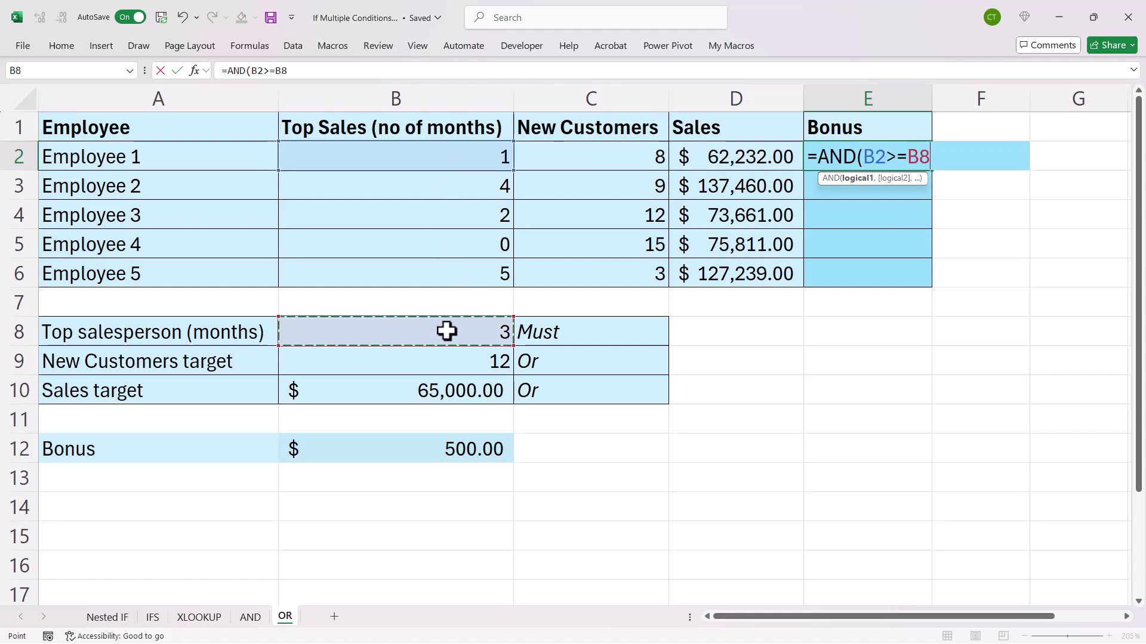
pyautogui.press('F4')
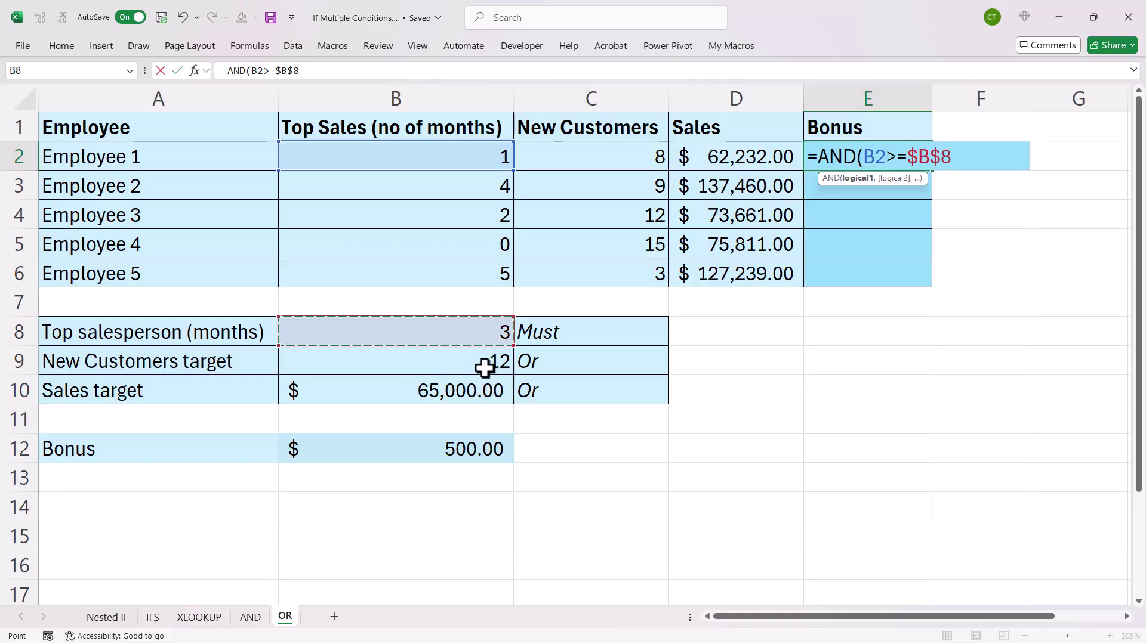
# Add OR(C2>=$B$9,D2>=$B$10) and enter the completed AND/OR formula.
pyautogui.write(',')
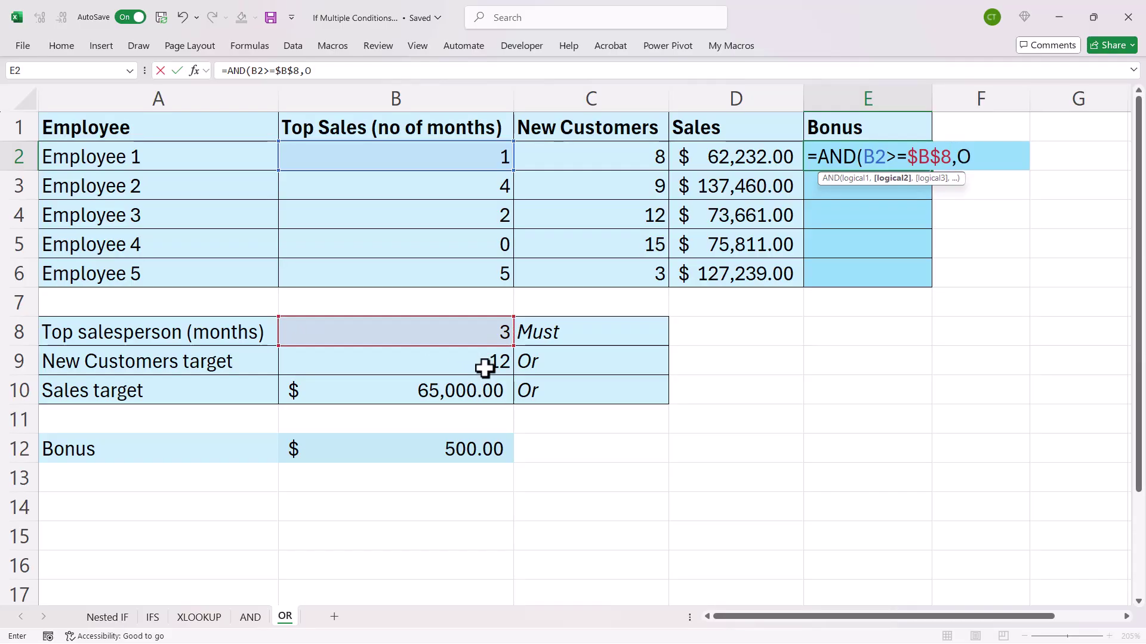
pyautogui.write('OR(')
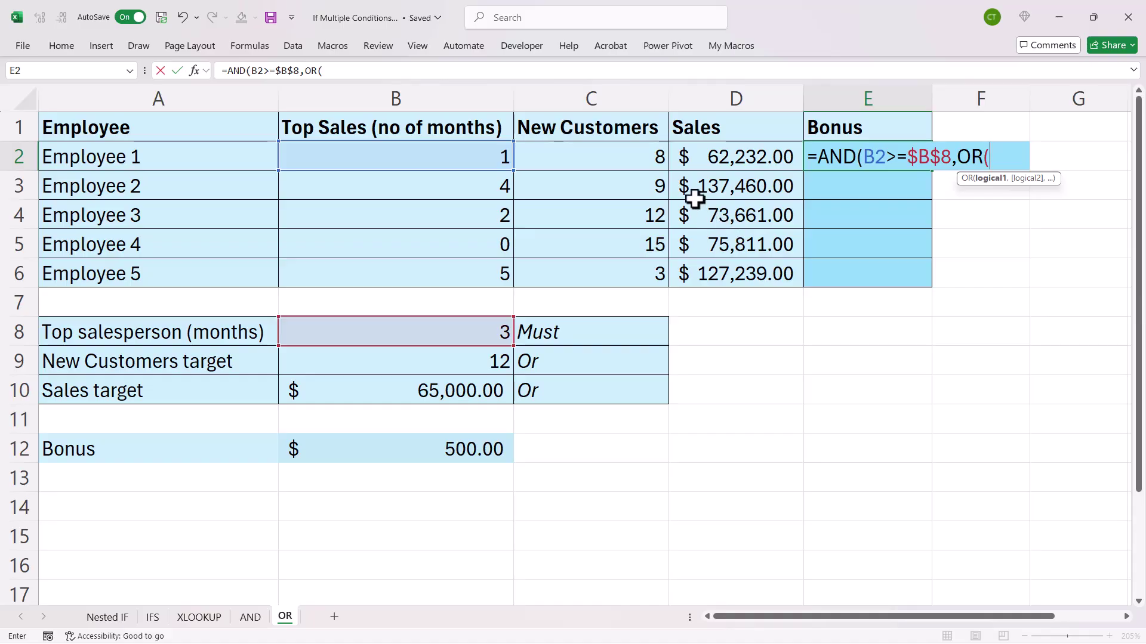
pyautogui.click(626, 157)
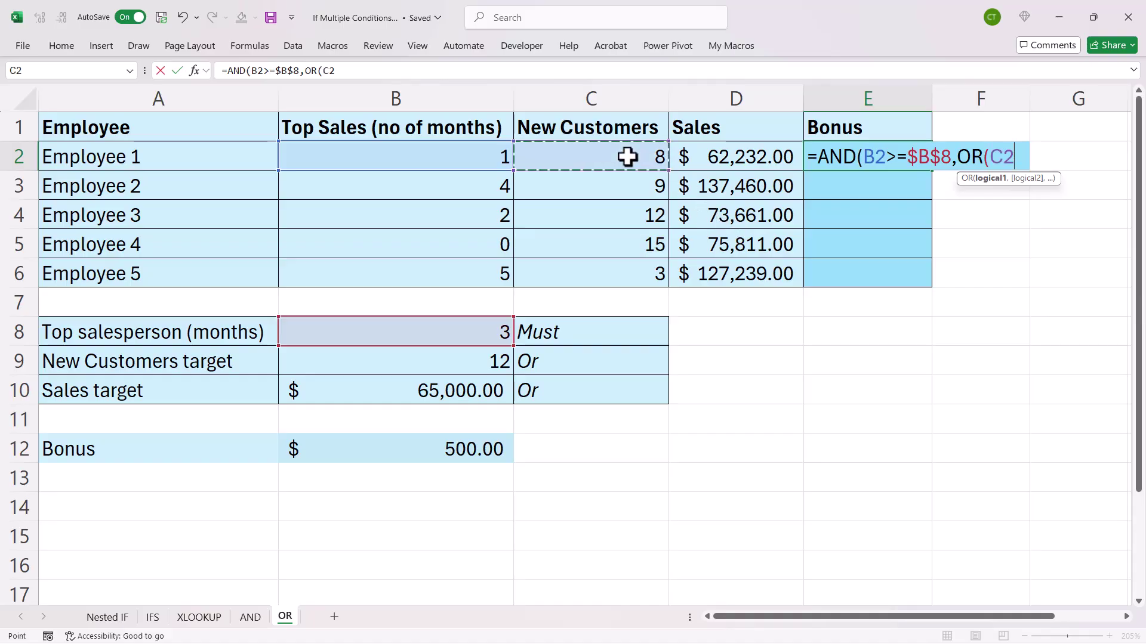
pyautogui.write('>=')
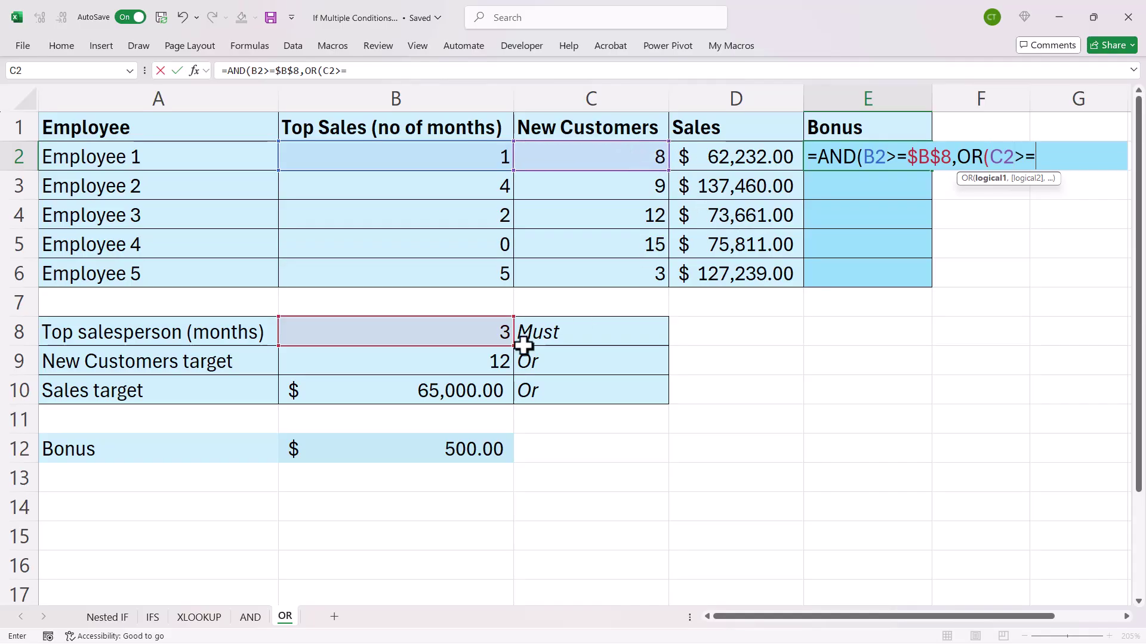
pyautogui.click(500, 360)
pyautogui.press('F4')
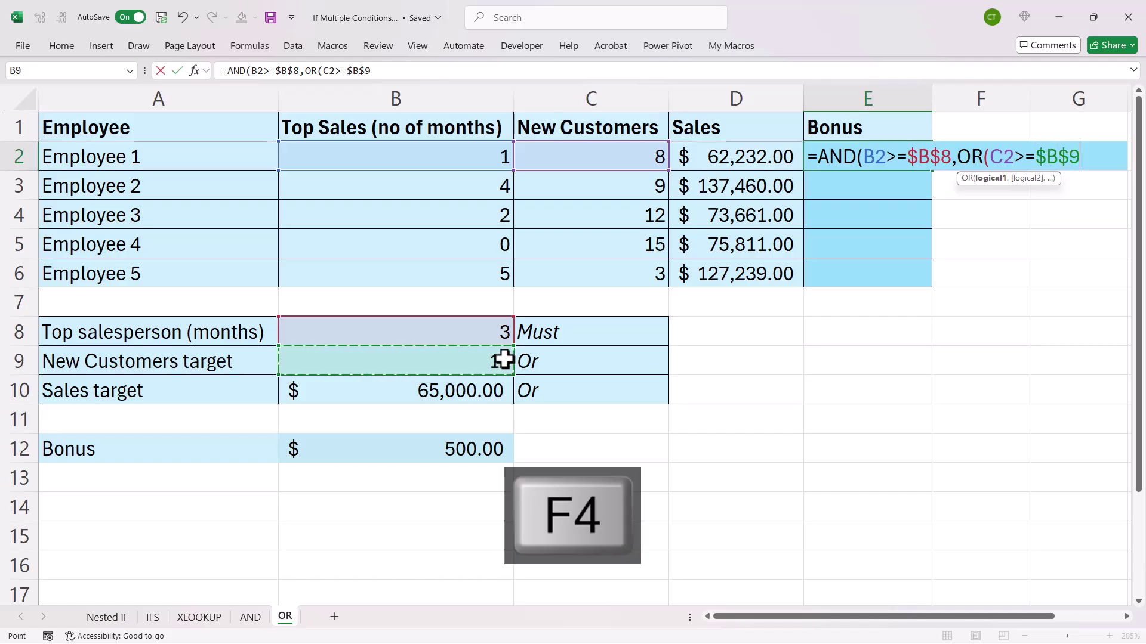
pyautogui.write(',')
pyautogui.click(746, 157)
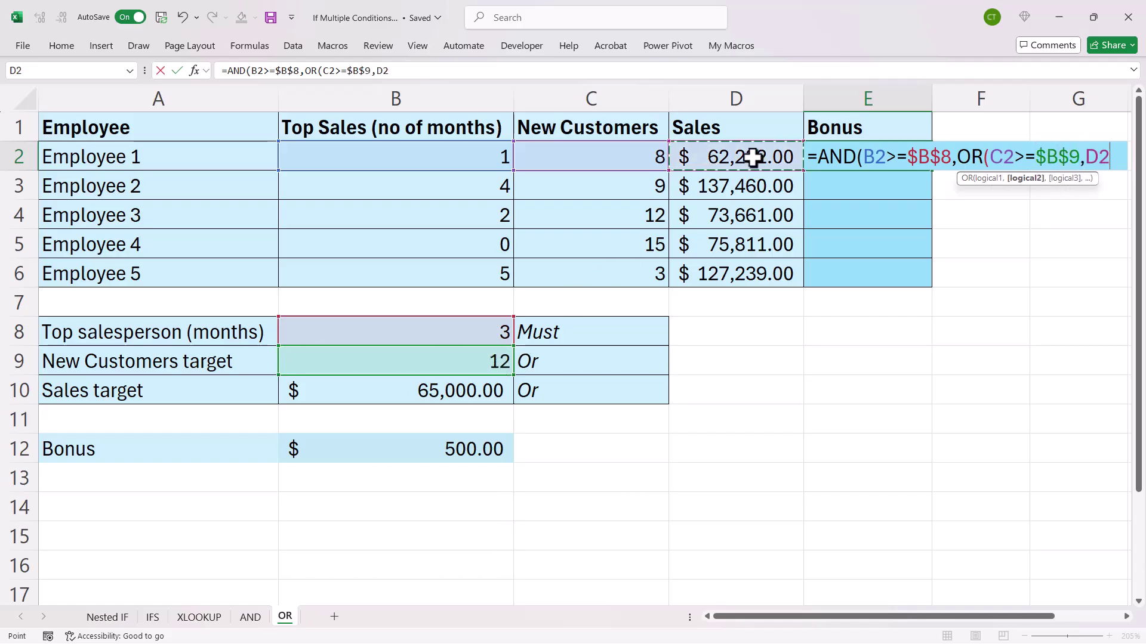
pyautogui.write('>=')
pyautogui.click(423, 392)
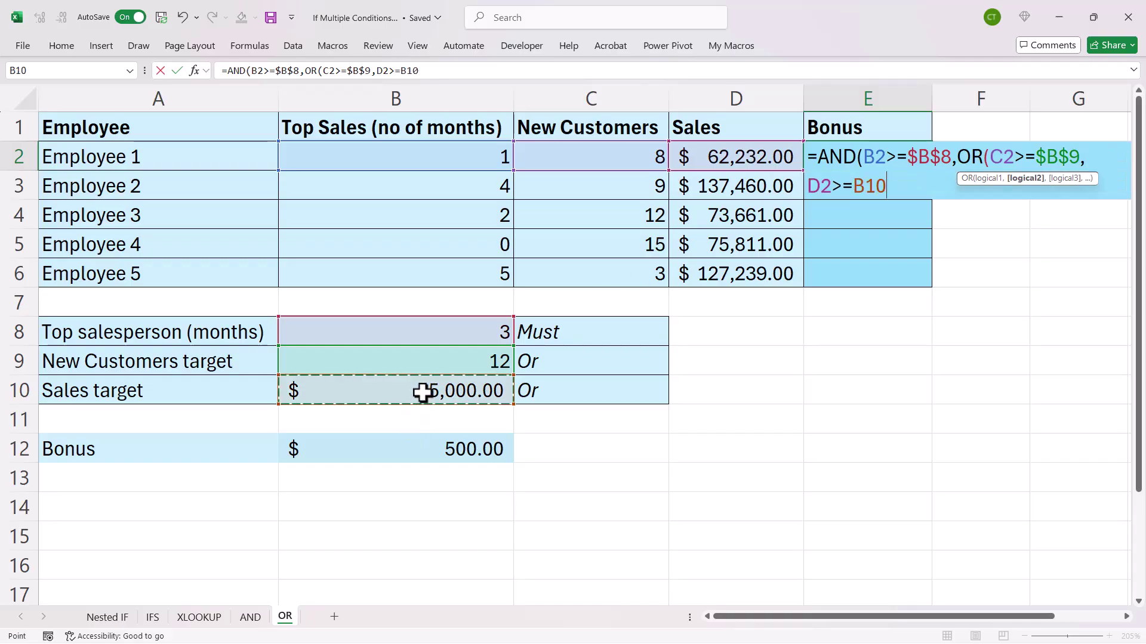
pyautogui.press('F4')
pyautogui.write(')')
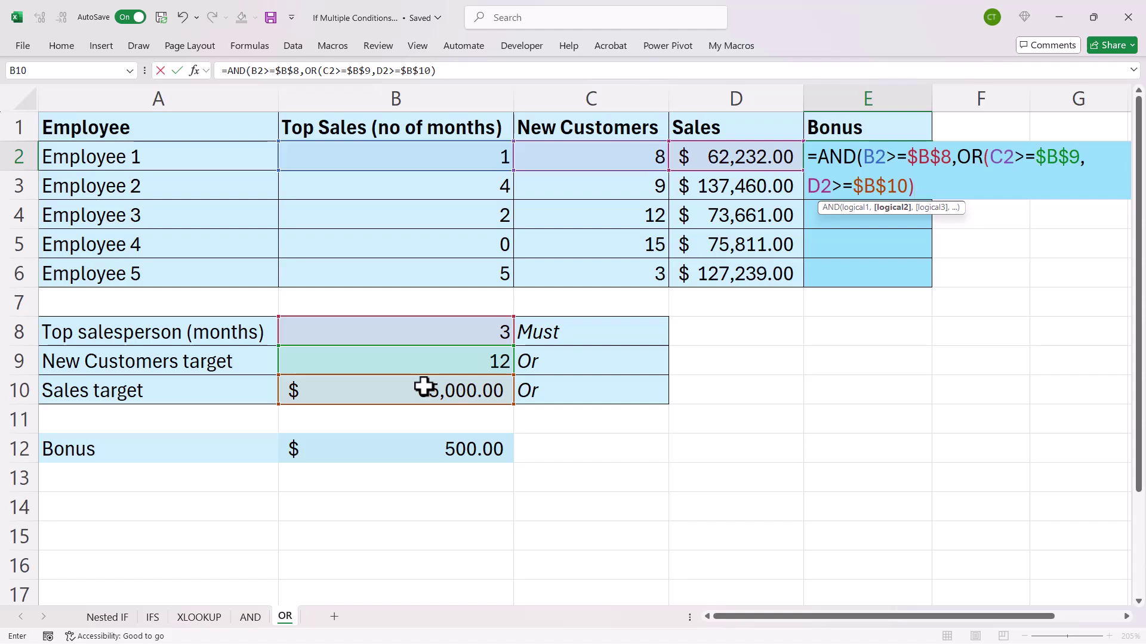
pyautogui.write(')')
pyautogui.press('Return')
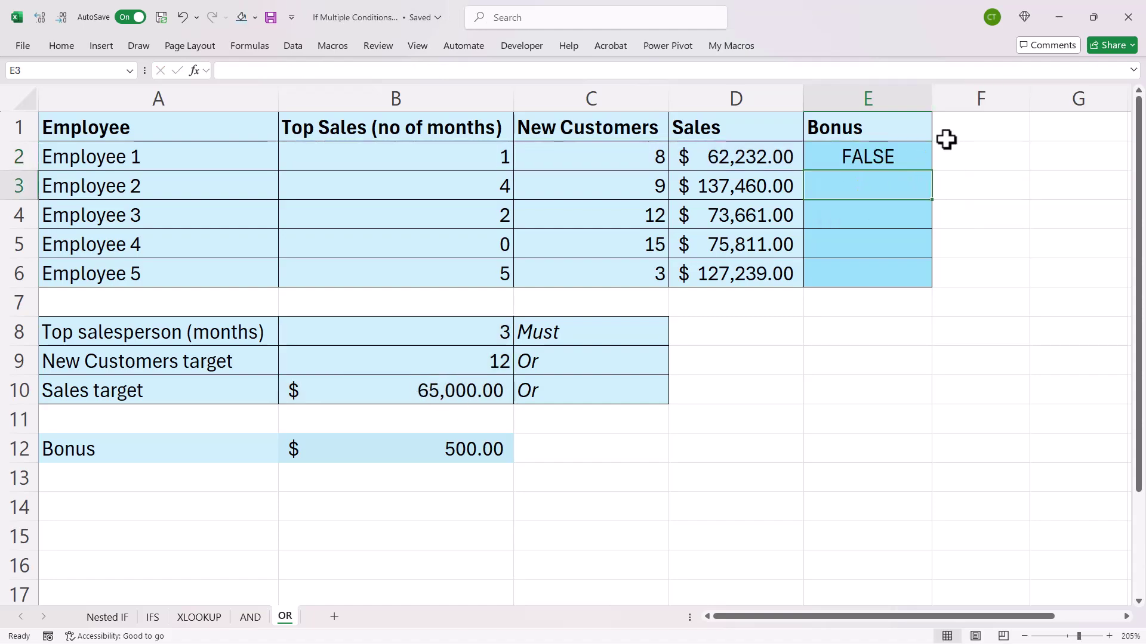
# Fill the AND/OR test down to E6, then wrap E2 as =IF(AND(...),$B$12,0).
pyautogui.click(916, 156)
pyautogui.doubleClick(934, 170)
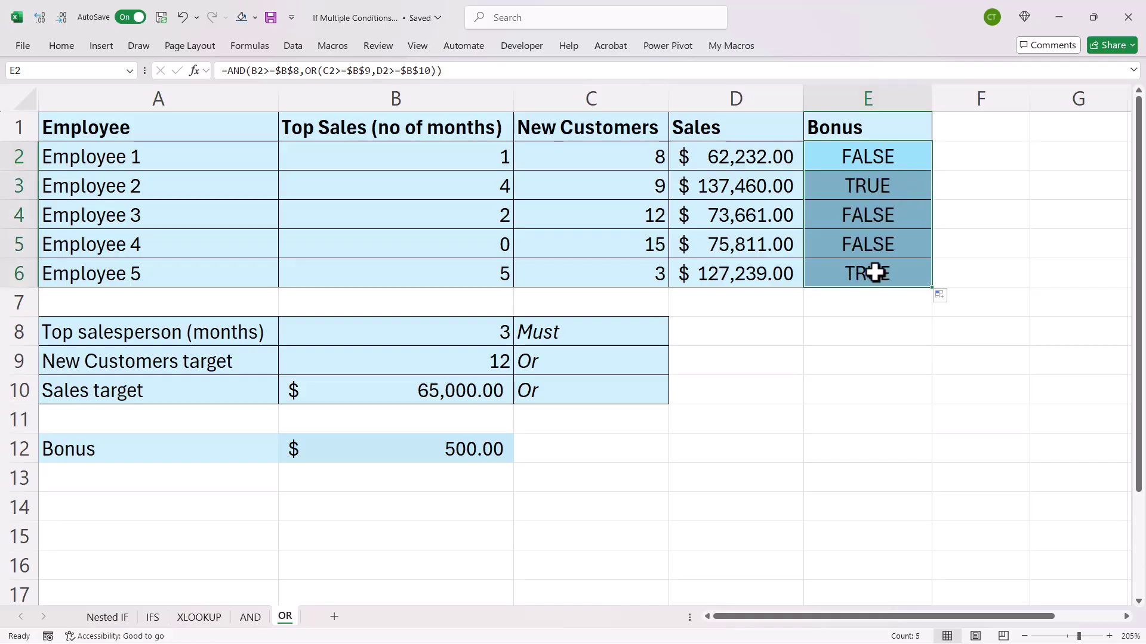
pyautogui.doubleClick(857, 149)
pyautogui.click(817, 157)
pyautogui.write('IF(')
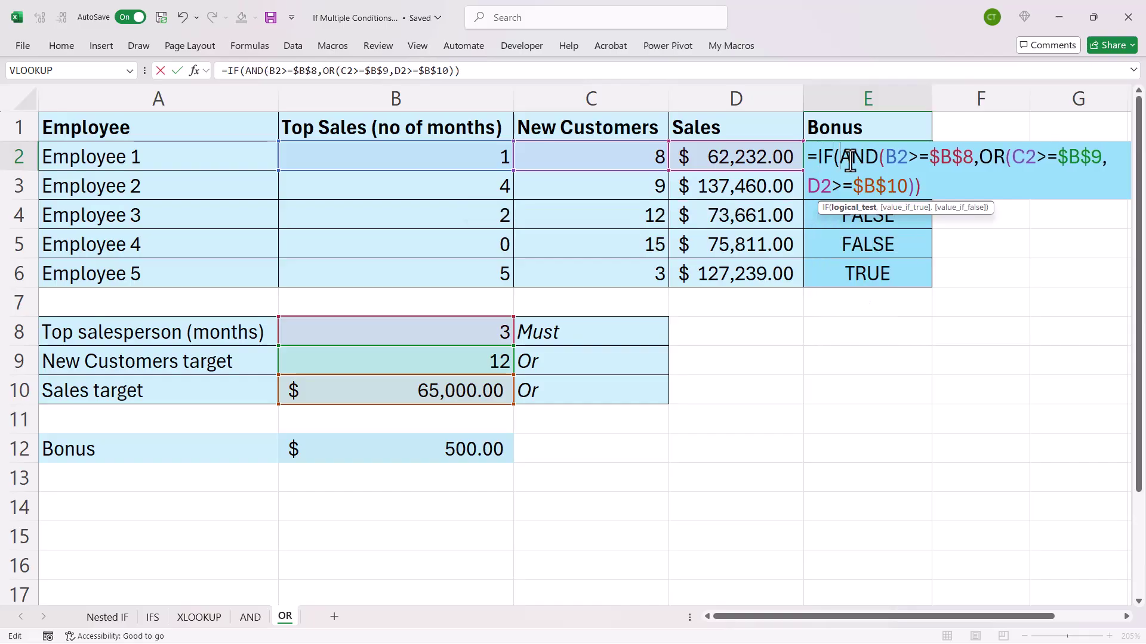
pyautogui.click(931, 192)
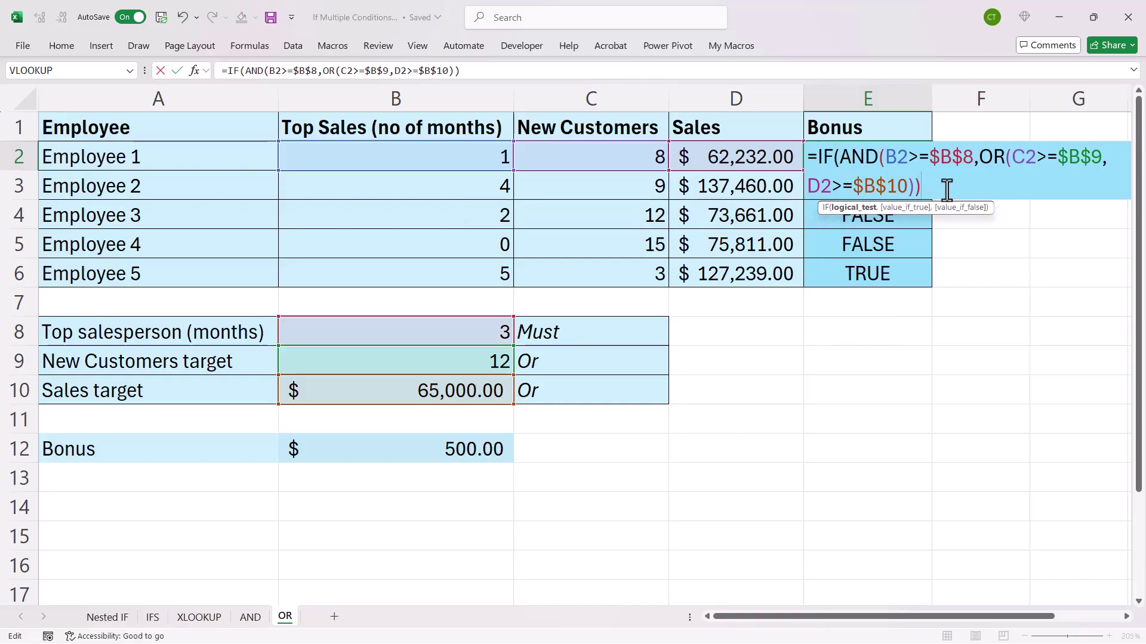
pyautogui.write(',')
pyautogui.click(446, 448)
pyautogui.press('F4')
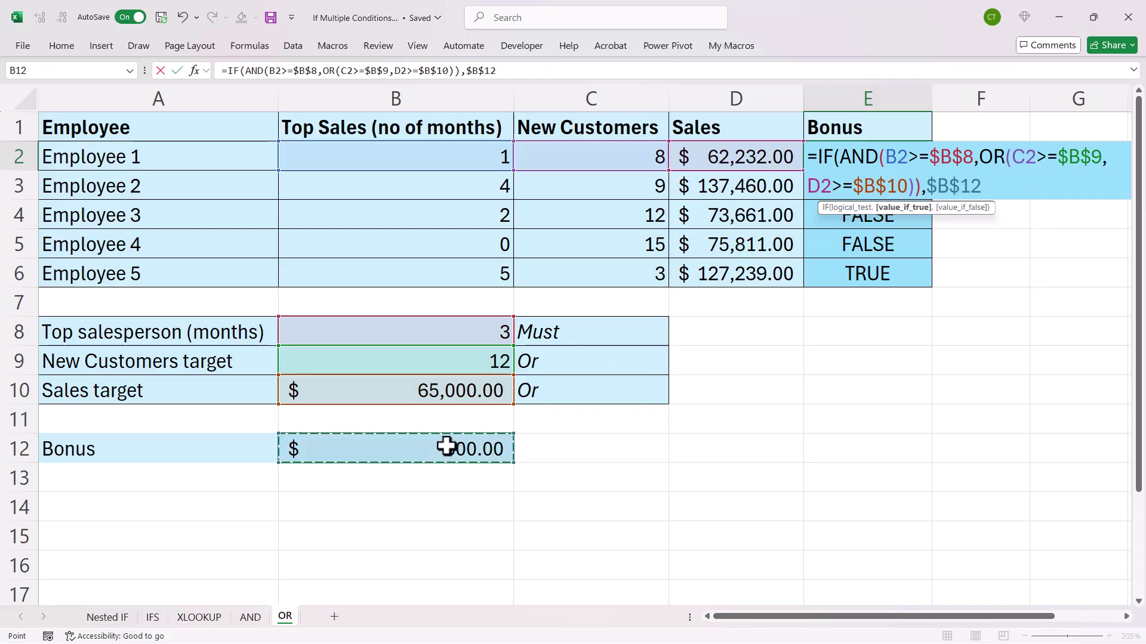
pyautogui.write(',0)')
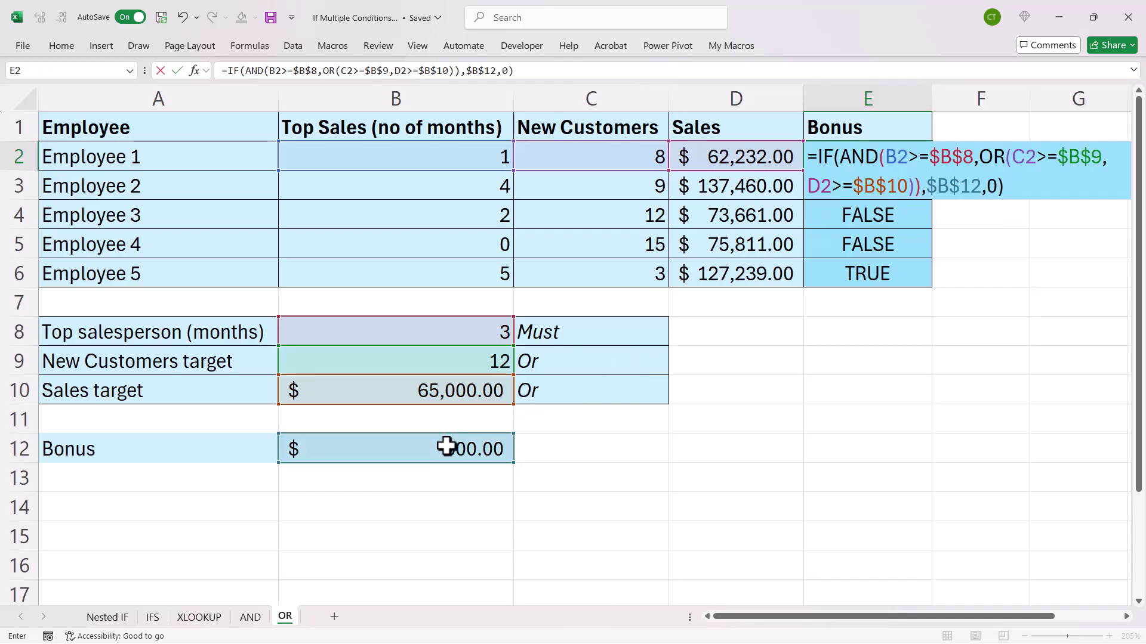
pyautogui.hotkey('ctrl', 'Return')
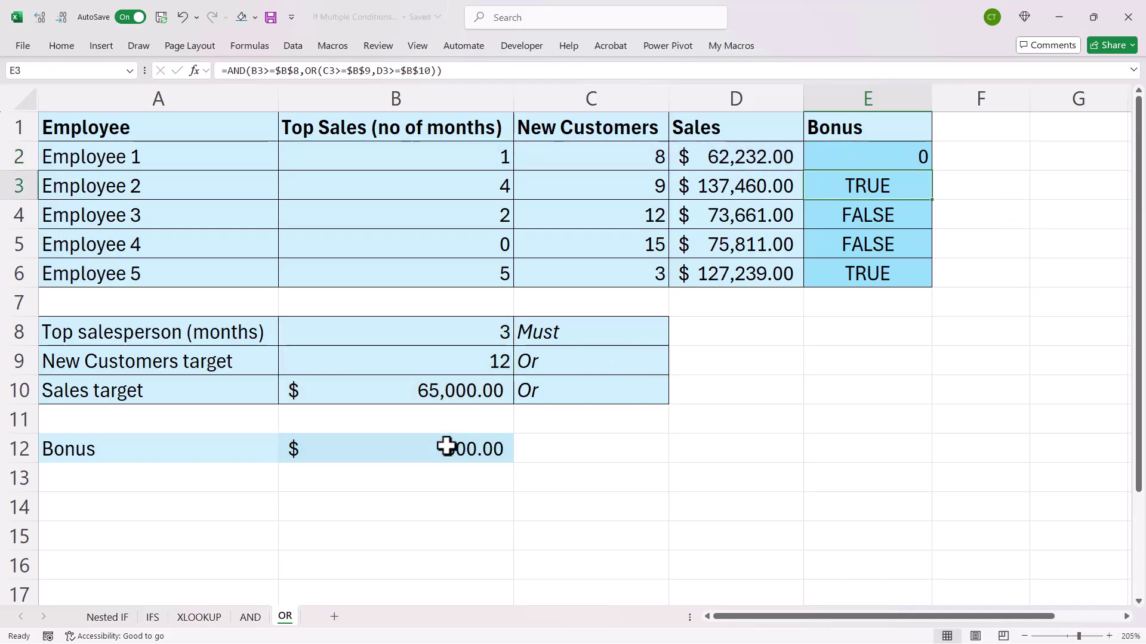